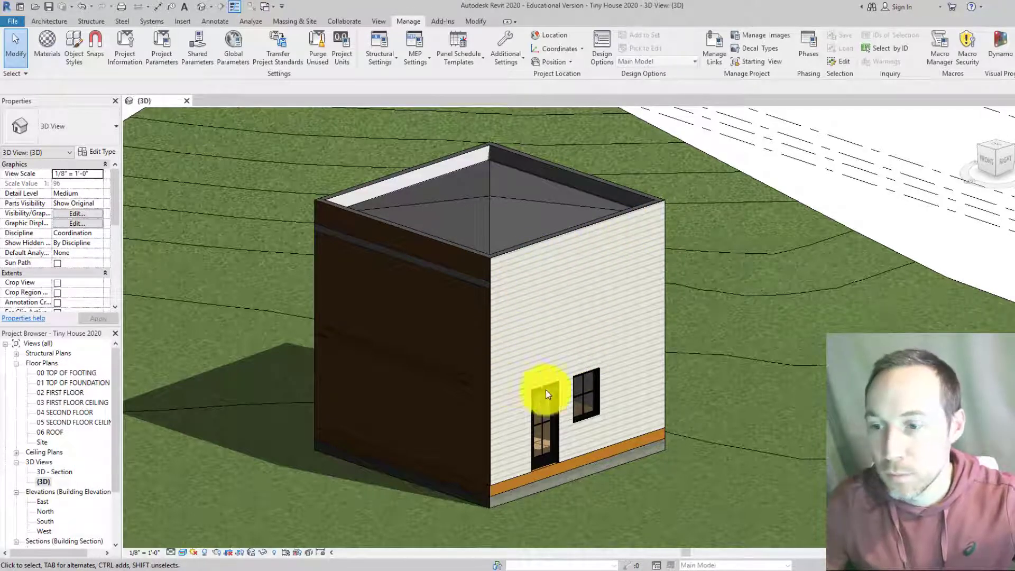
- Turn off shadows in the 3D view and set its visual style to Shaded
scroll(566, 390, up, 4)
scroll(555, 379, down, 3)
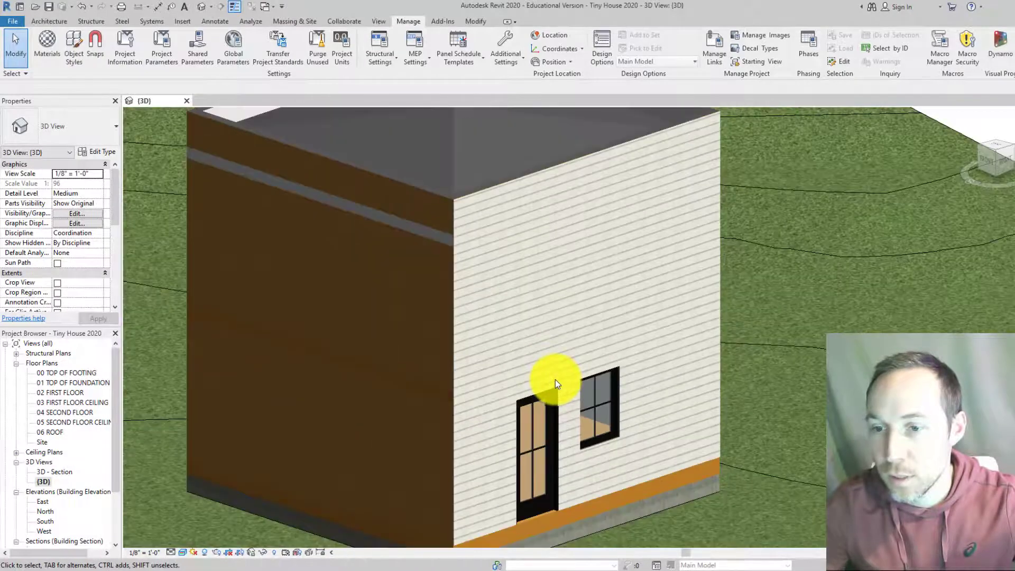
click(183, 552)
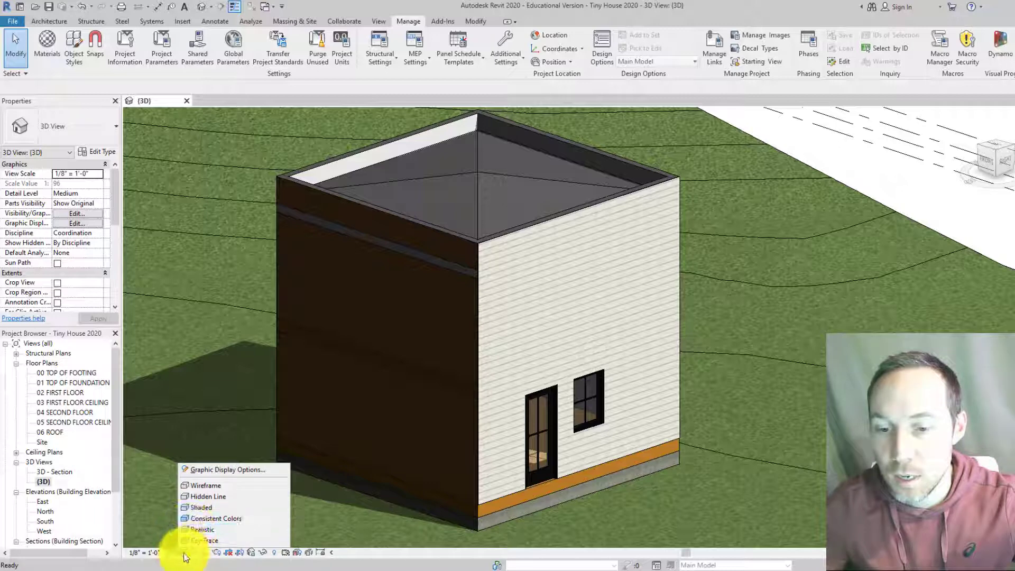
click(775, 423)
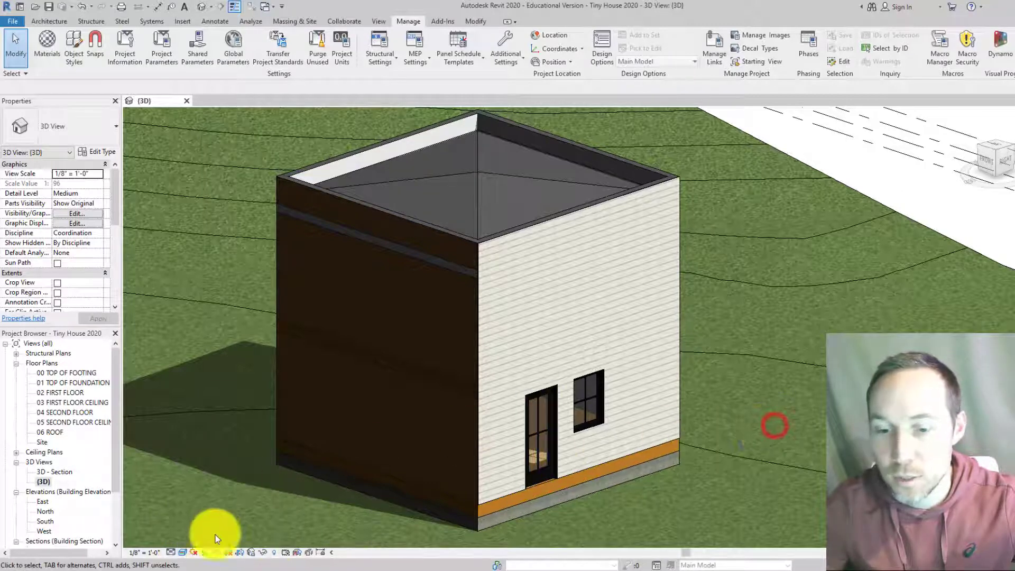
click(205, 552)
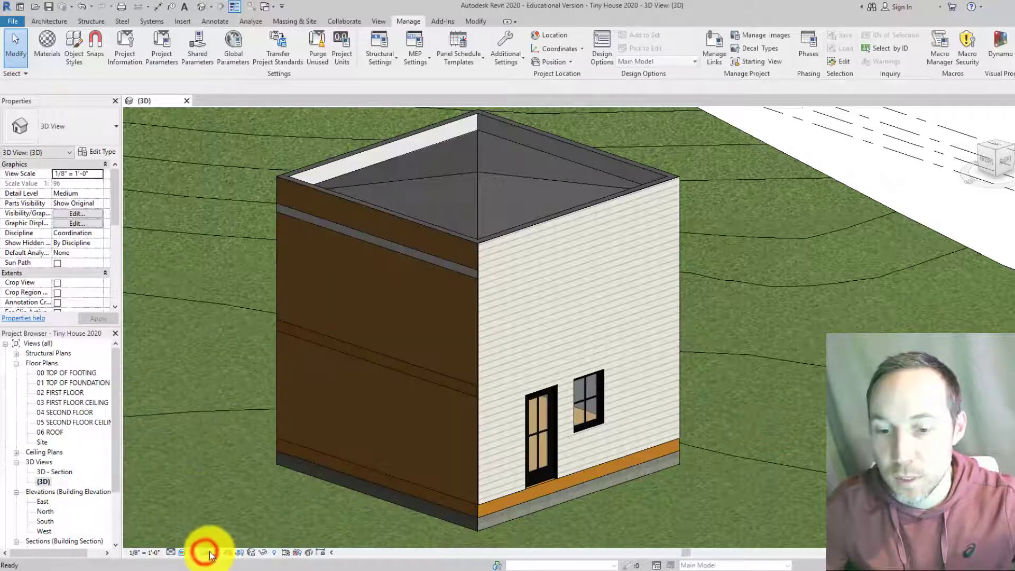
click(184, 552)
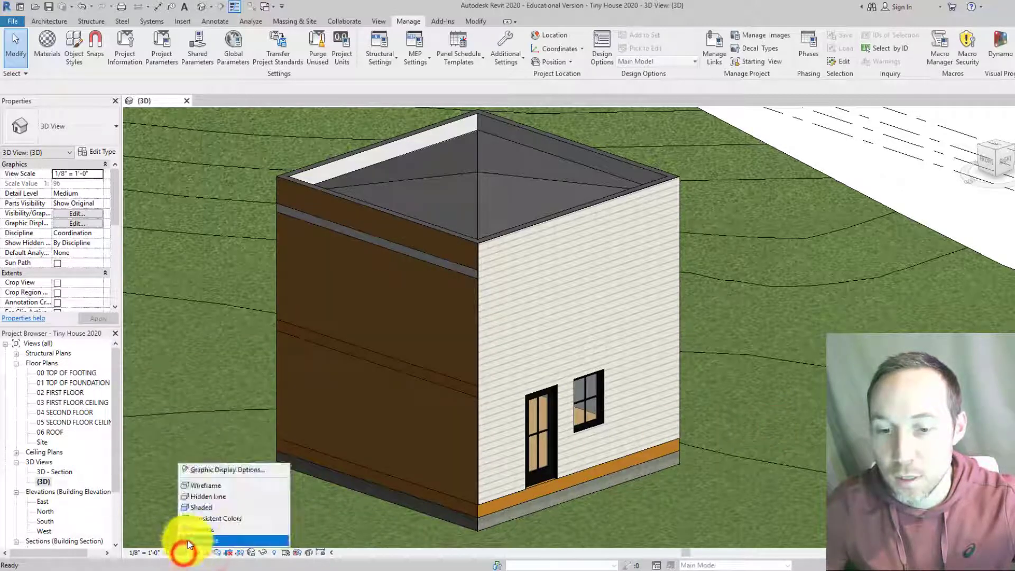
click(197, 509)
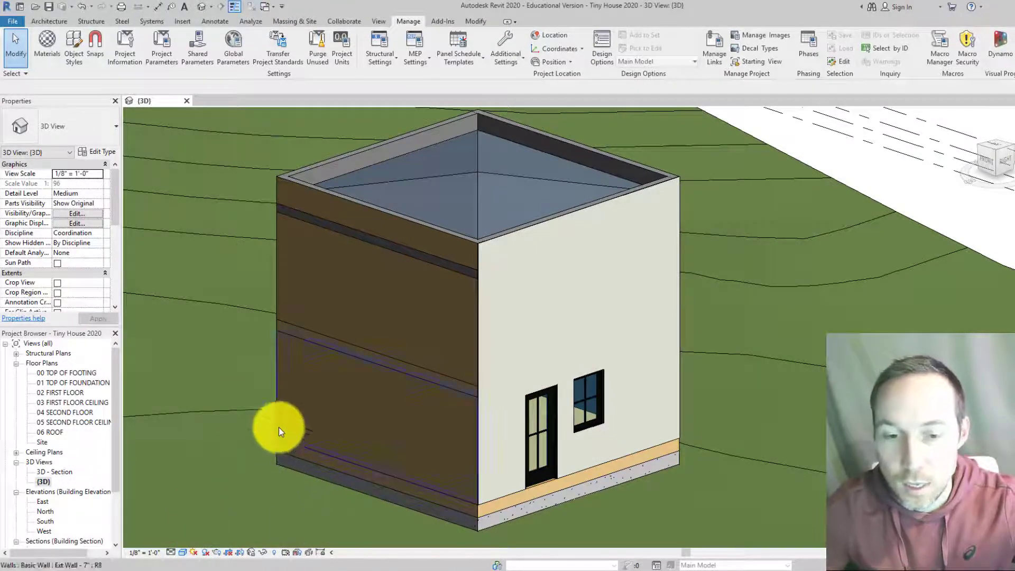
- On the 02 FIRST FLOOR plan, create similar windows in the north and south walls, about 4'-2" and 3'-9" from the east wall
double_click(61, 393)
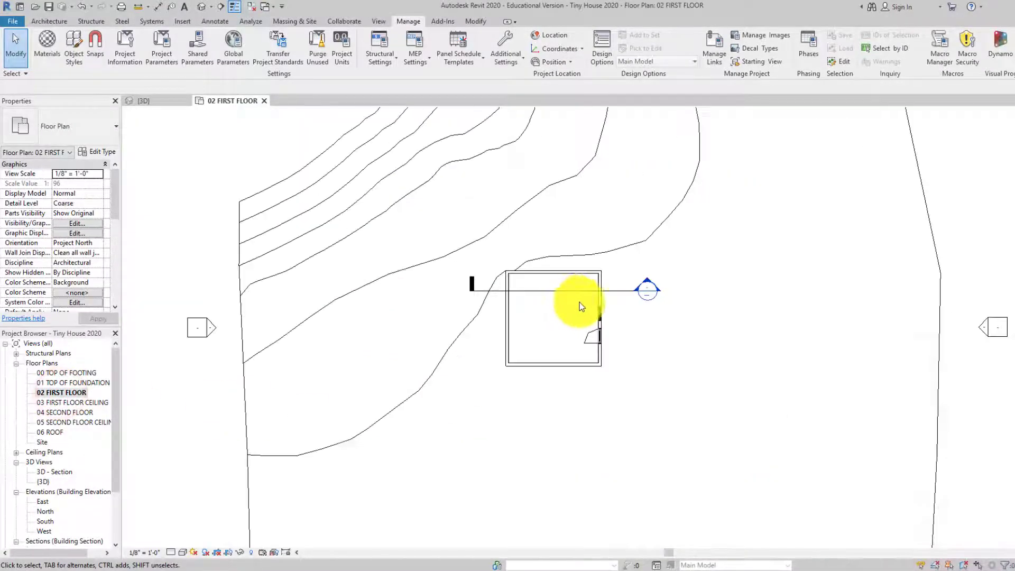
scroll(581, 307, up, 6)
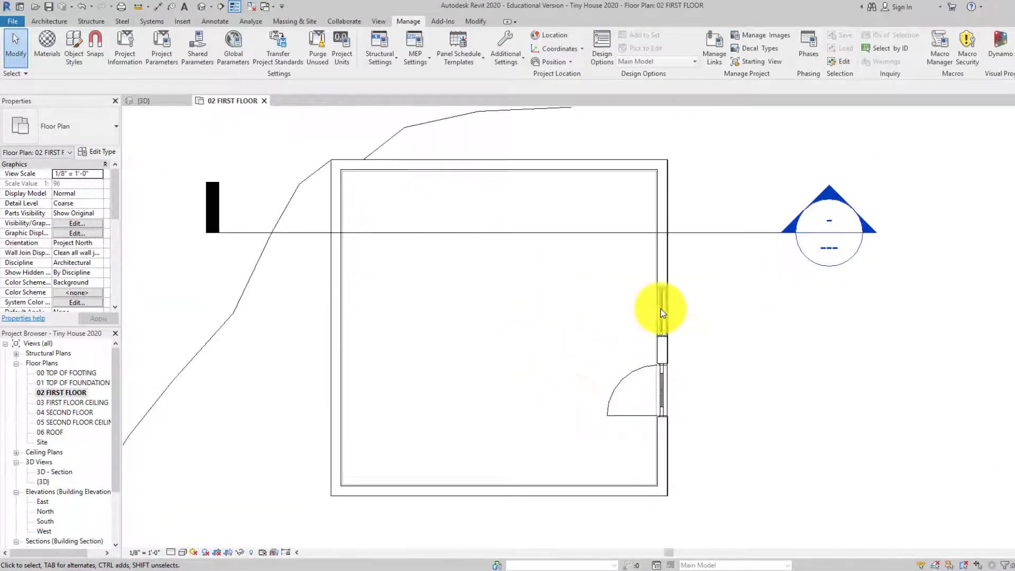
click(661, 312)
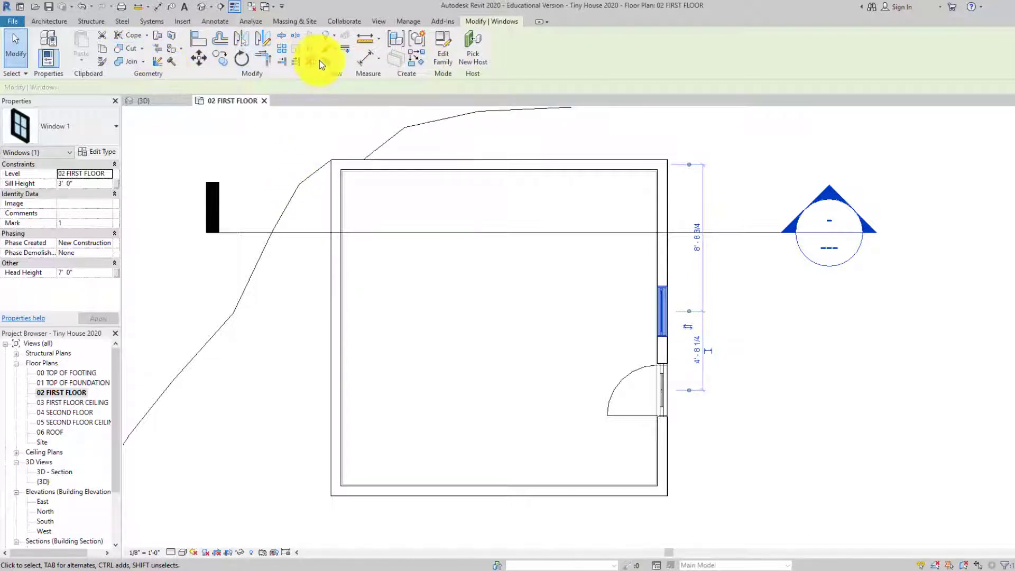
click(419, 65)
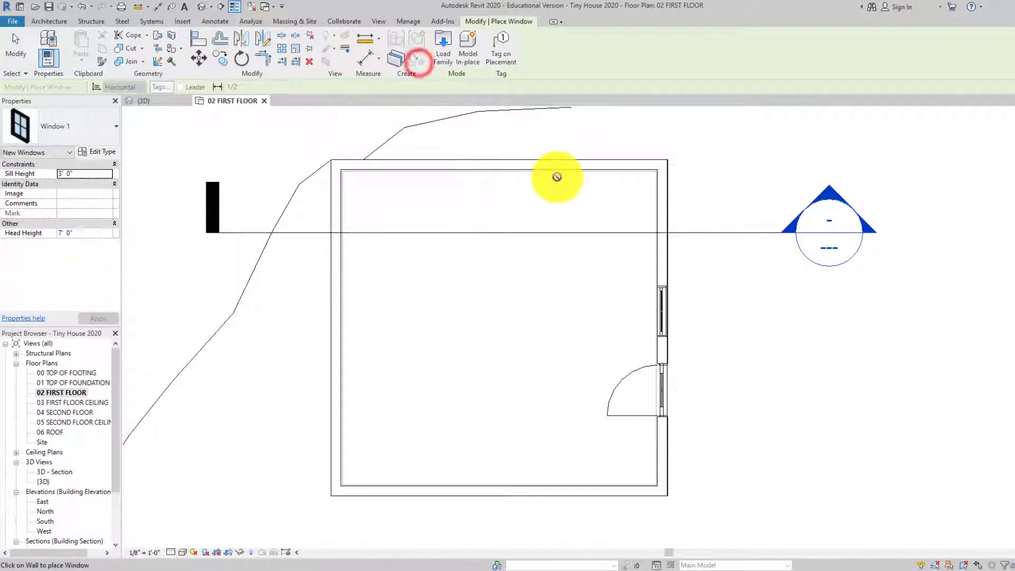
click(593, 162)
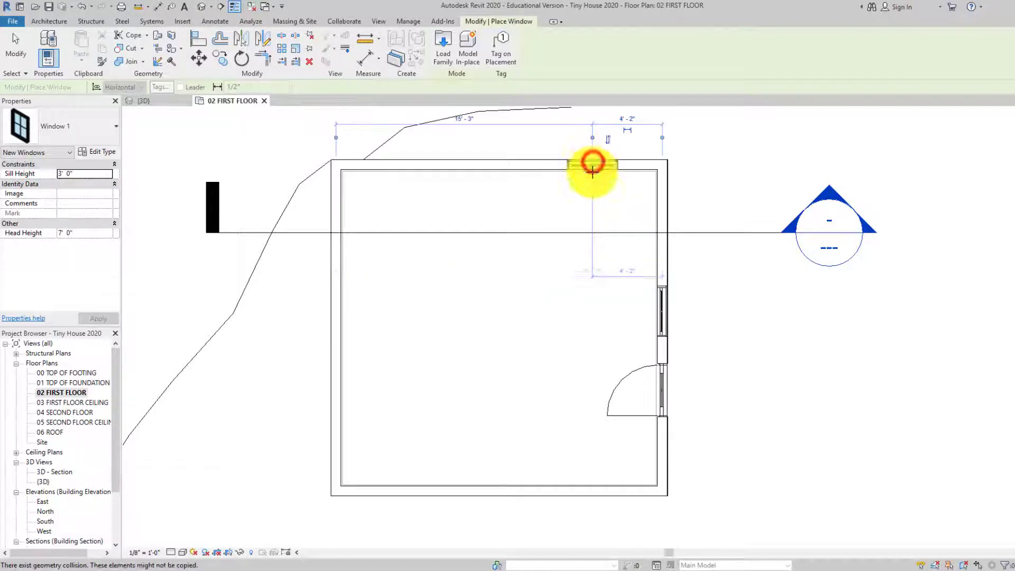
click(600, 489)
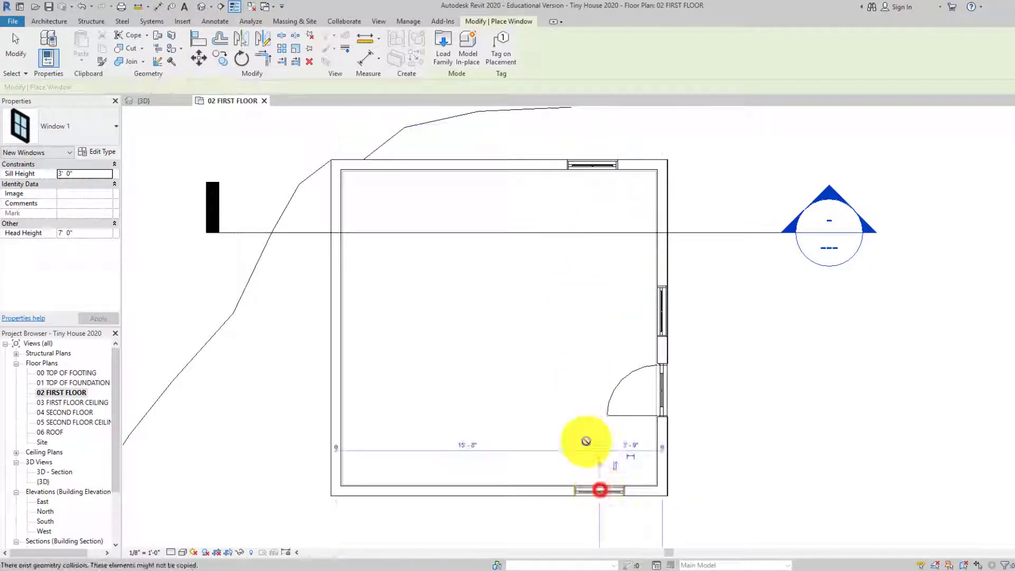
- Place a window in the north wall about 4'-2" from the west wall, and two in the northern half of the west wall
click(406, 164)
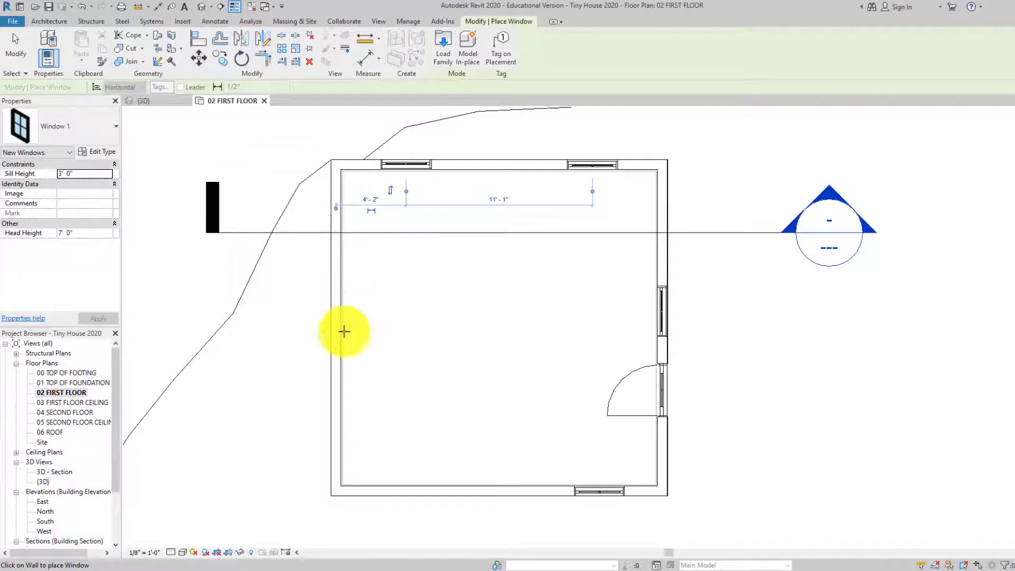
click(335, 294)
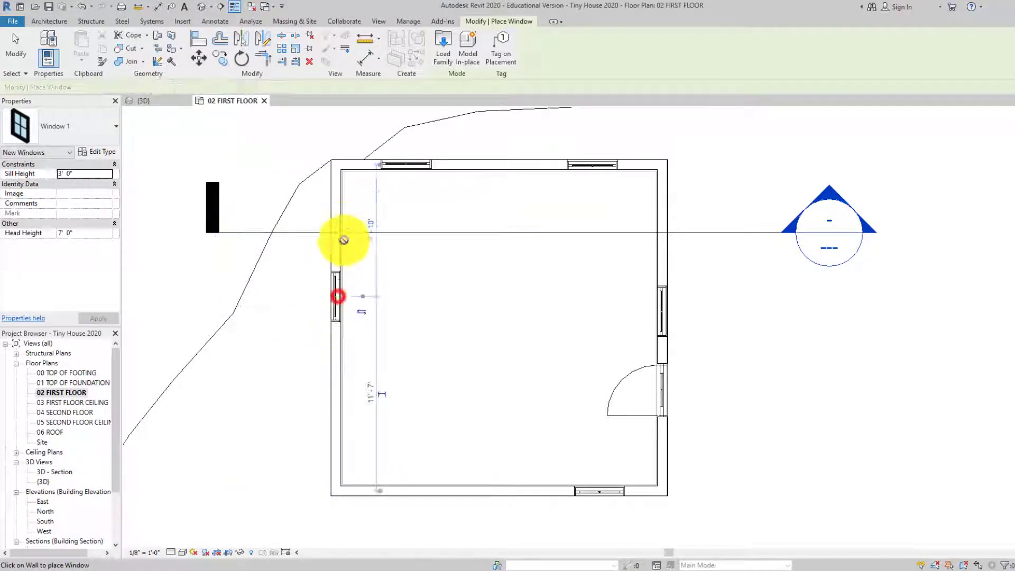
click(338, 228)
key(Escape)
- Delete the window near the west end of the north wall
click(400, 165)
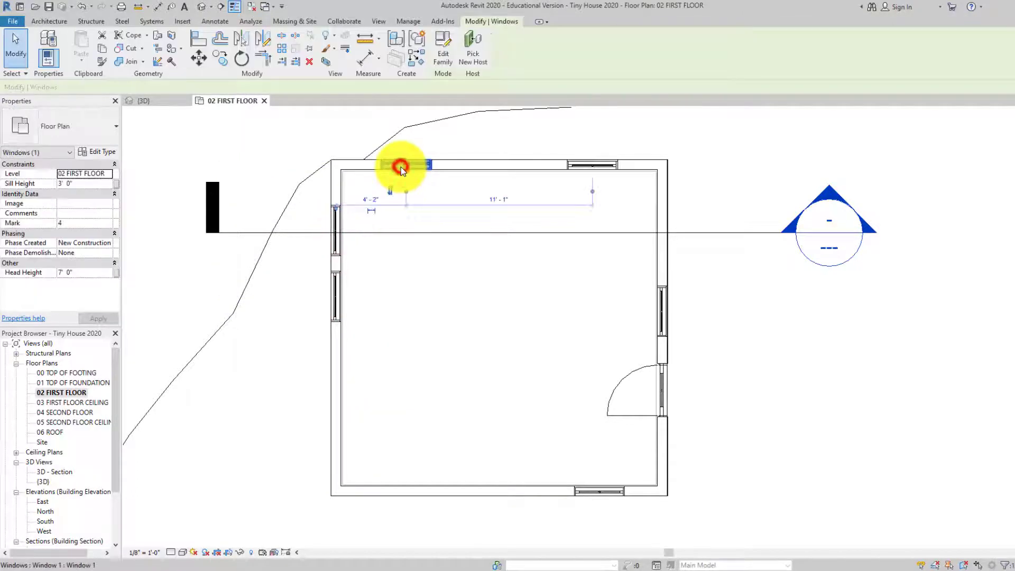
key(Delete)
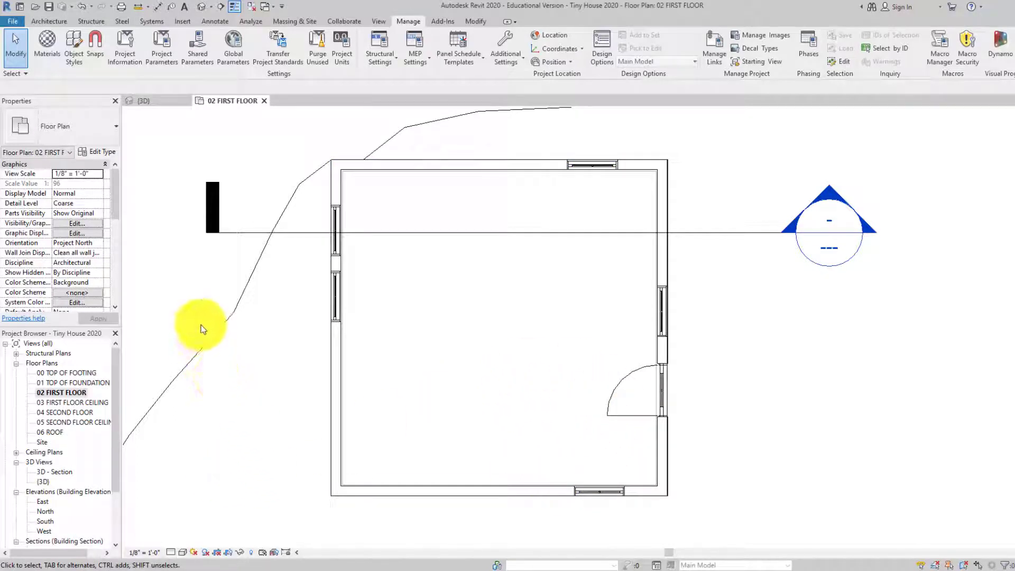
- Open the 04 SECOND FLOOR floor plan
click(78, 413)
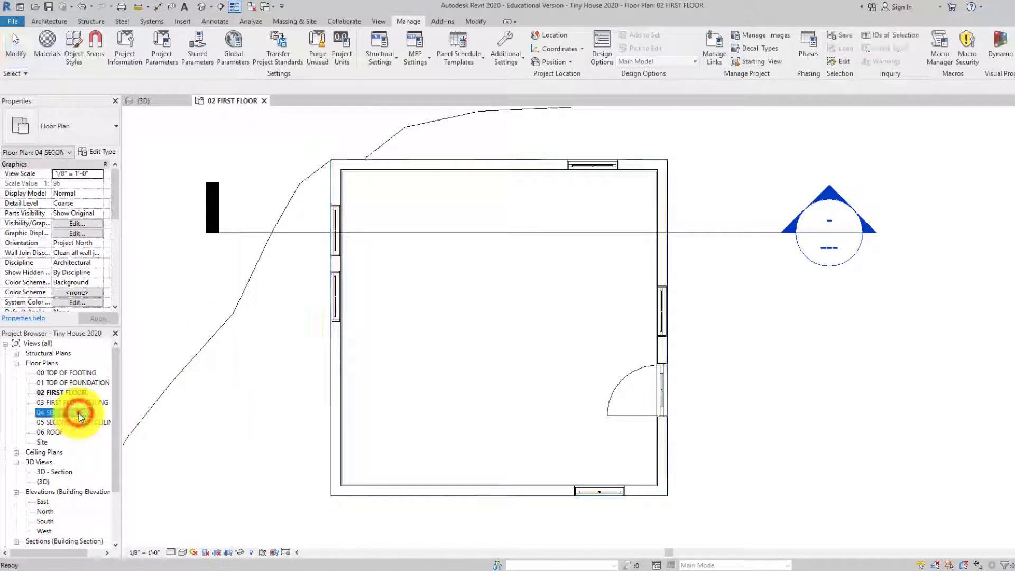
click(87, 446)
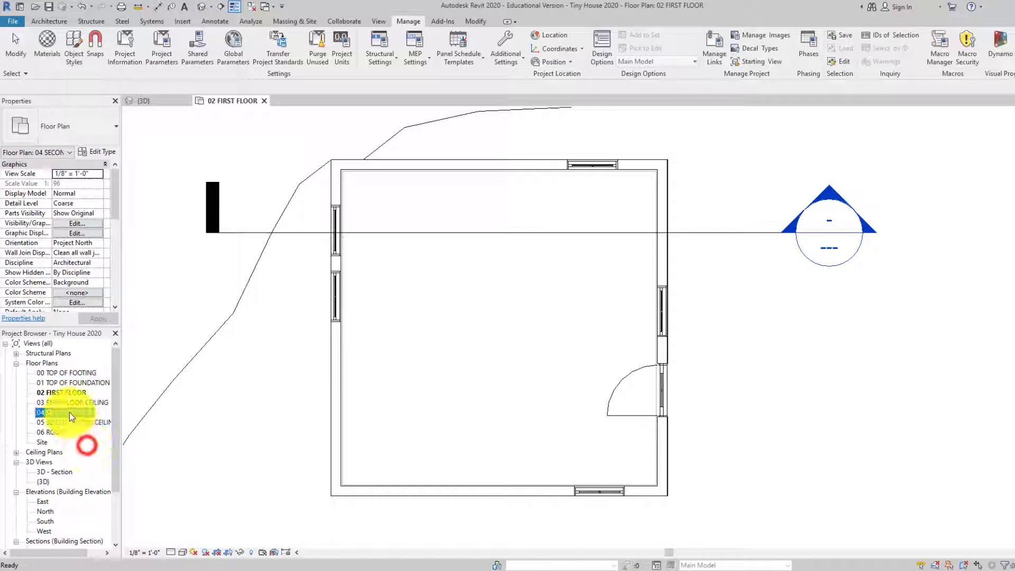
click(70, 412)
double_click(70, 413)
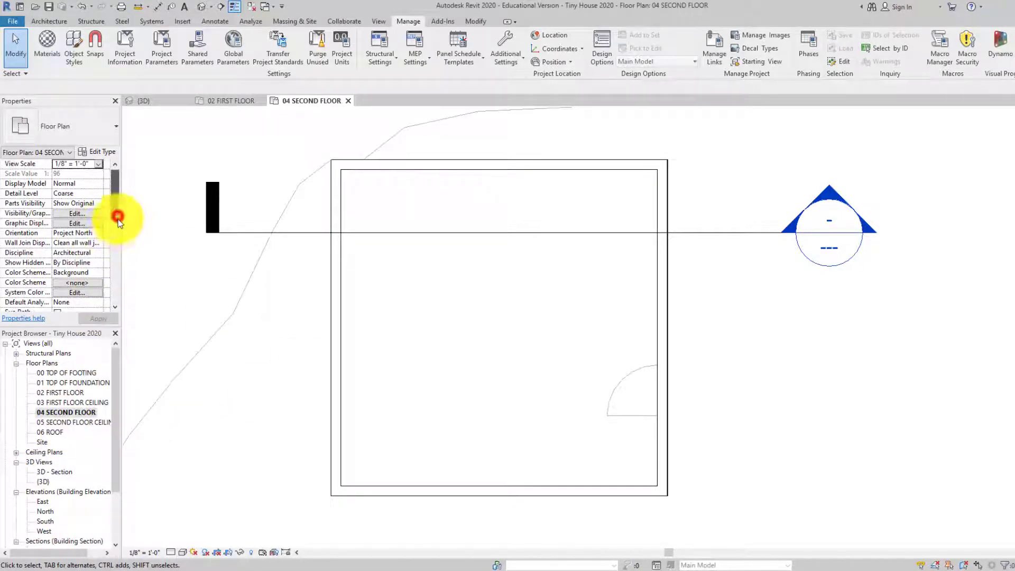
- Set the second floor plan's underlay base level to 03 FIRST FLOOR CEILING and apply it
scroll(113, 227, down, 5)
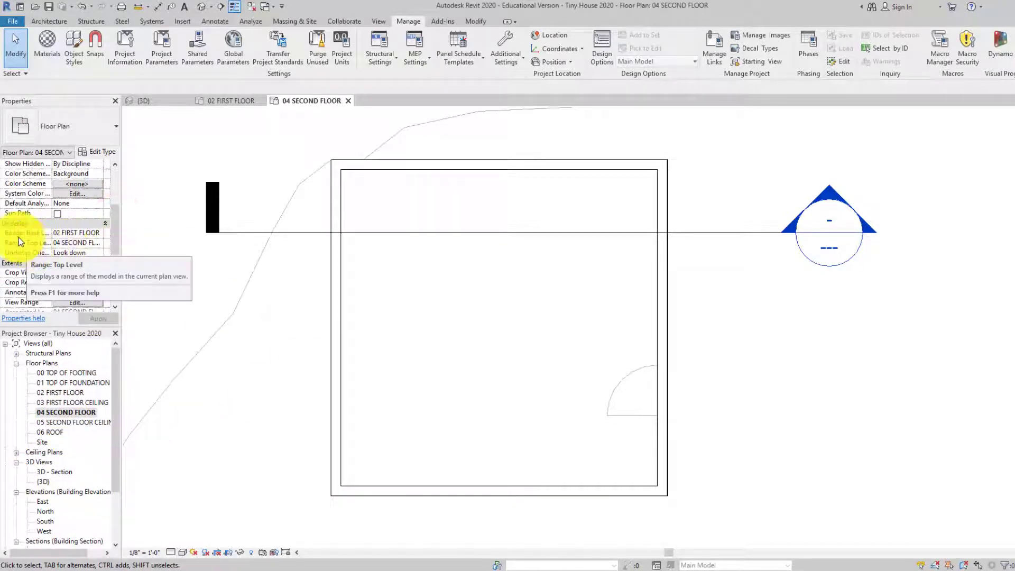
click(87, 232)
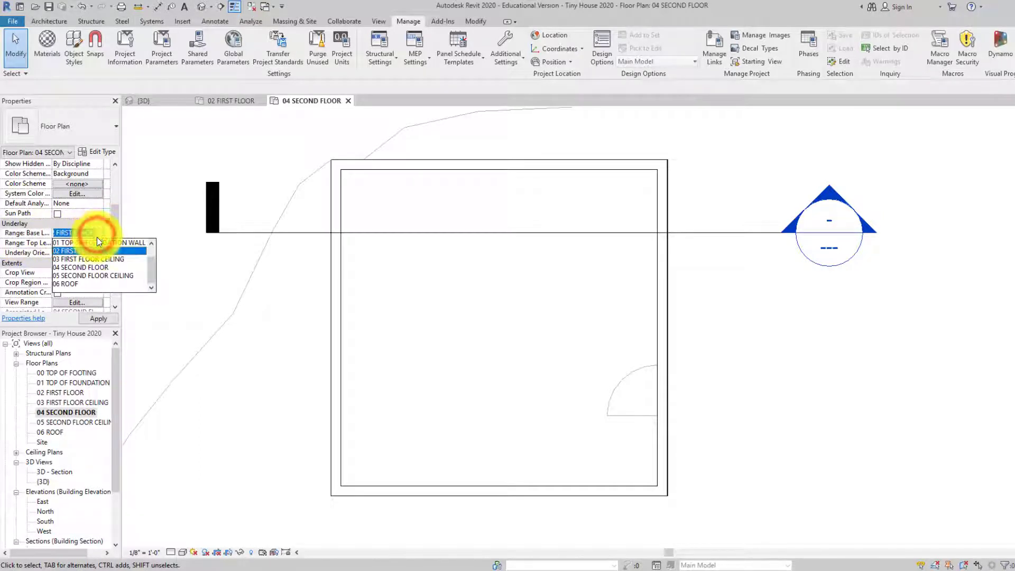
click(98, 259)
click(112, 319)
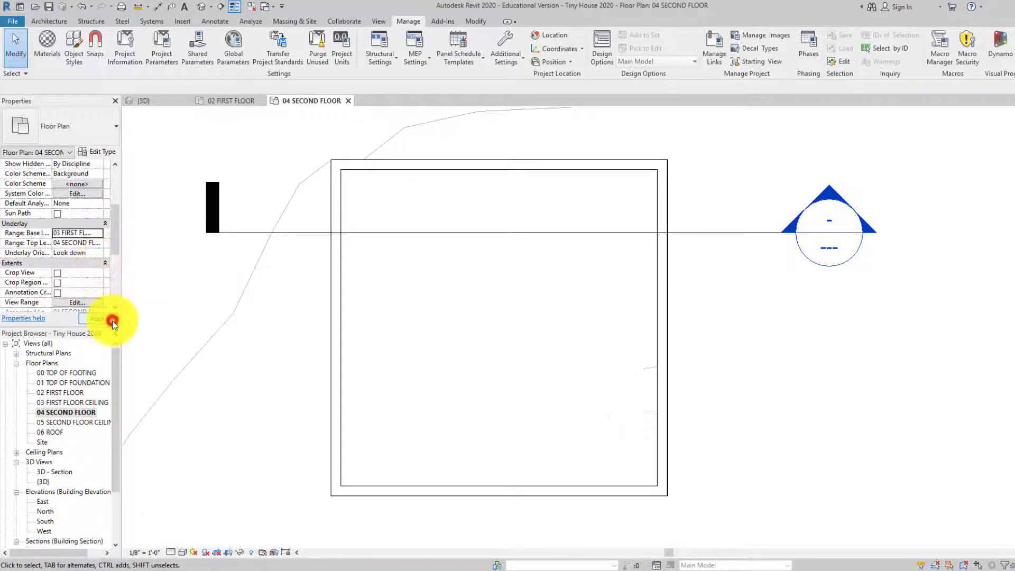
click(64, 233)
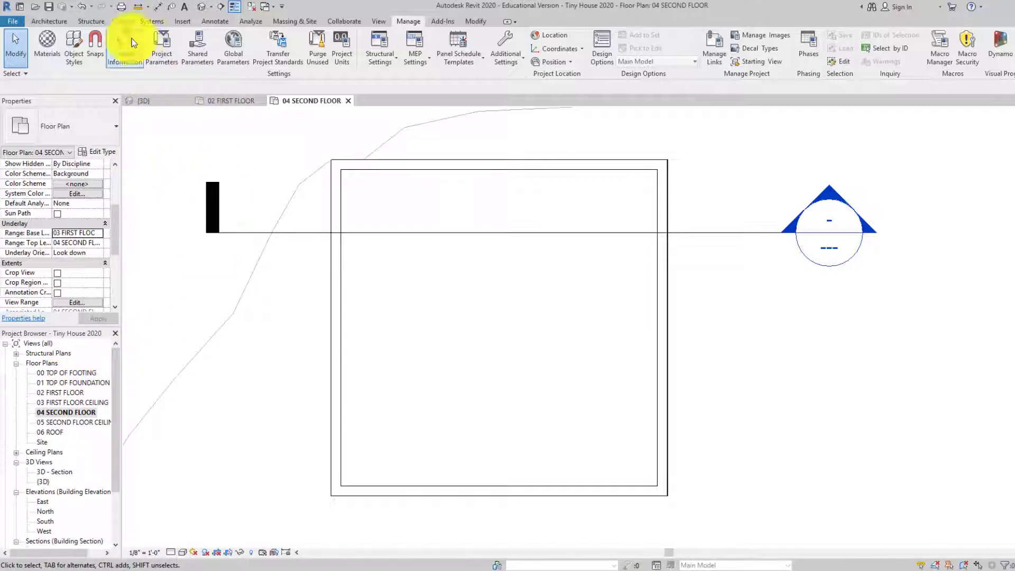
- Place Window 1 in the south wall about 3'-8" from the east wall and in the west wall about 6'-6" from the north wall
click(49, 21)
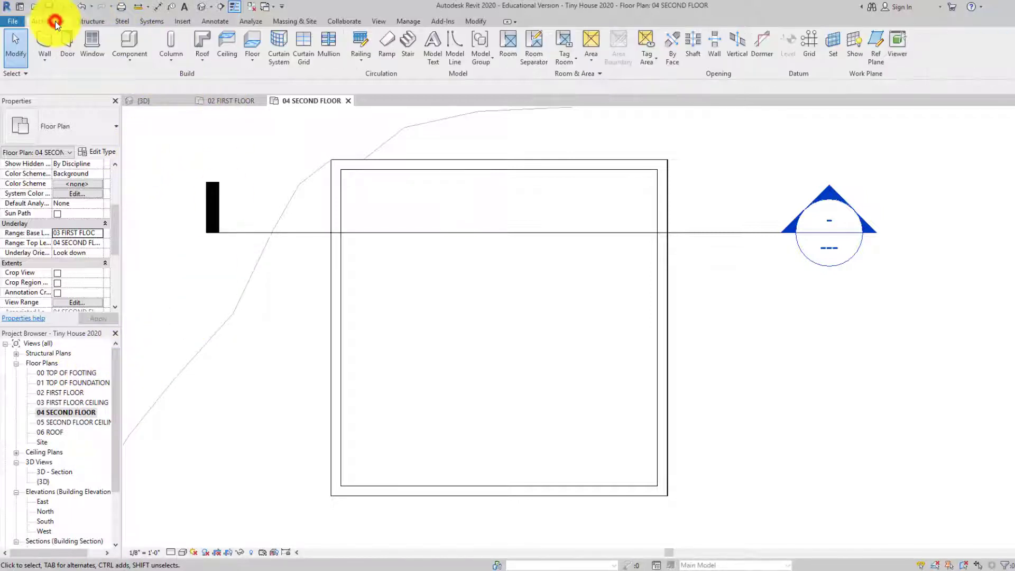
click(94, 53)
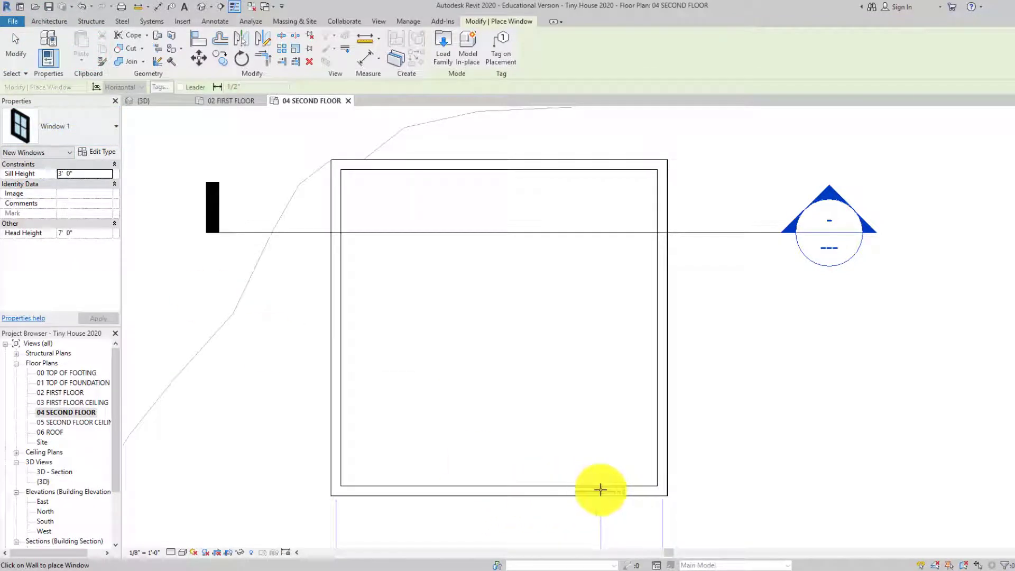
click(600, 490)
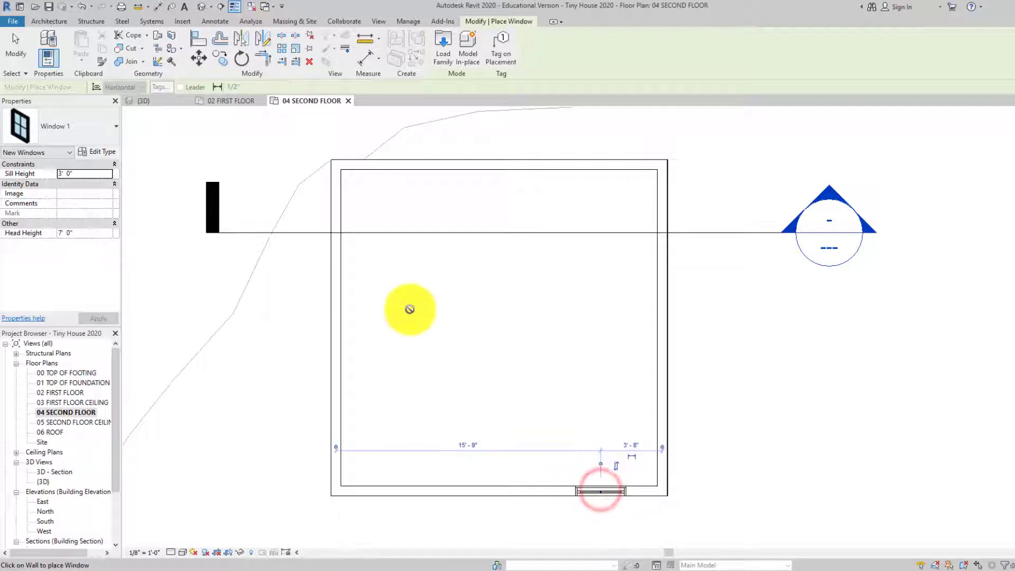
click(333, 273)
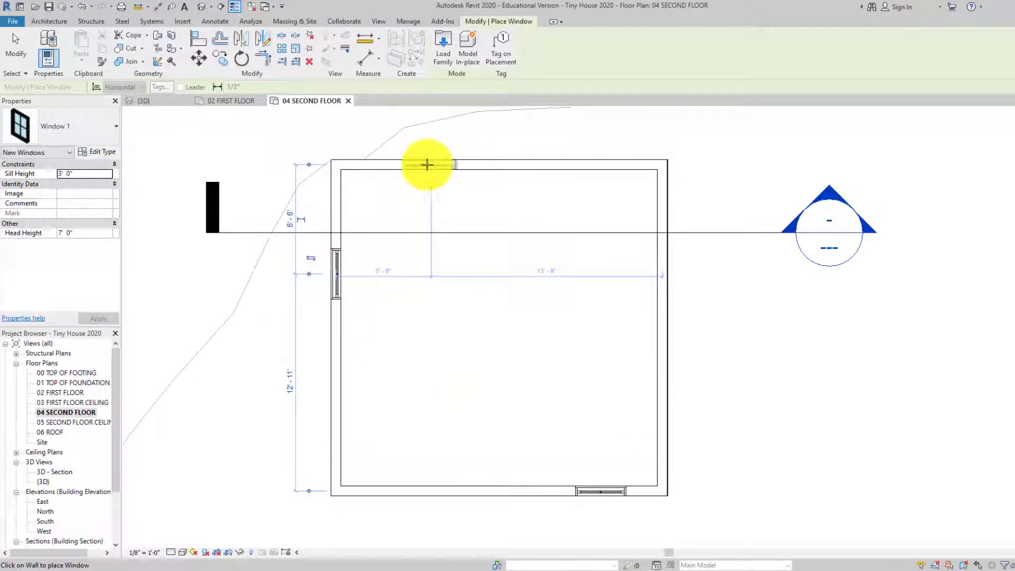
- Place two north-wall windows, about 3'-7" from the west wall and about 4'-6" apart, and a west-wall window about 2'-6" from the north wall
click(397, 165)
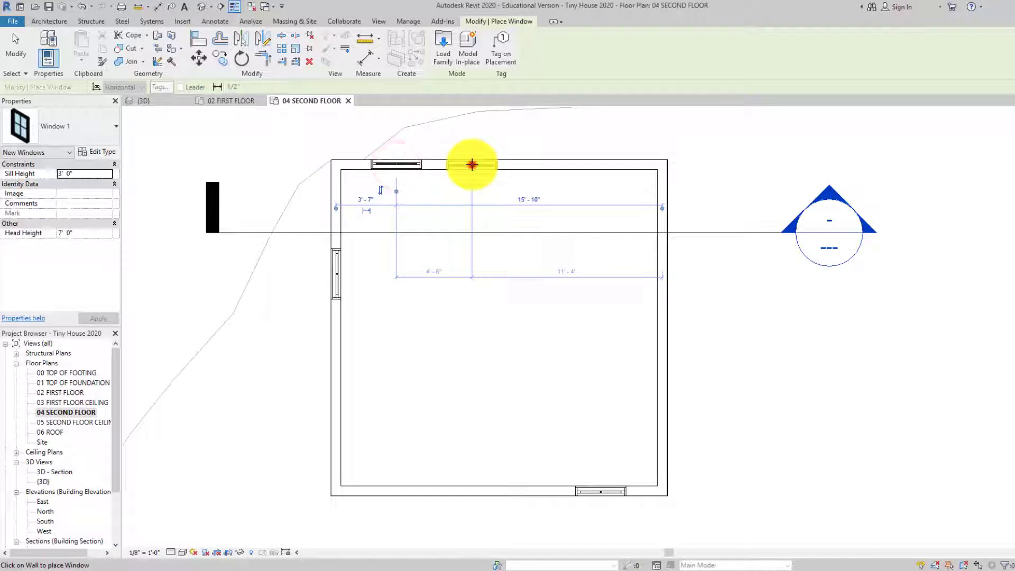
click(472, 164)
click(337, 207)
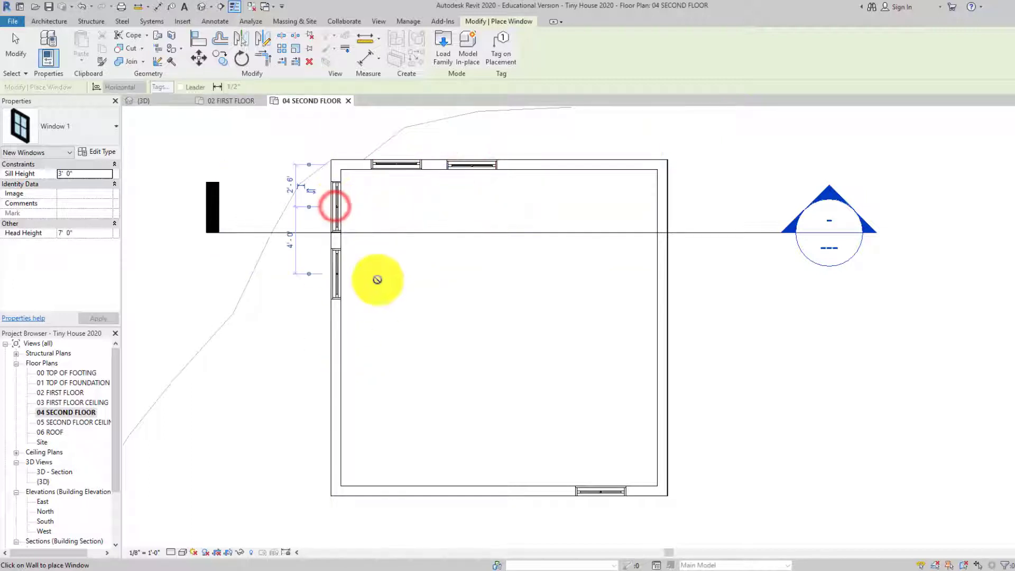
key(Escape)
key(Escape)
- Flip the facing of both windows in the west wall of the second floor
scroll(334, 206, up, 4)
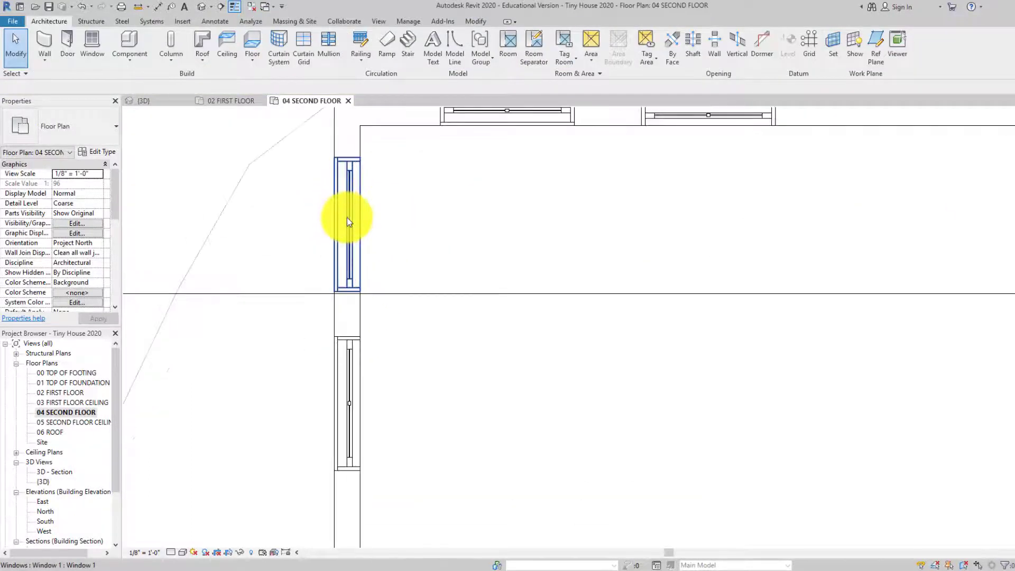
click(346, 217)
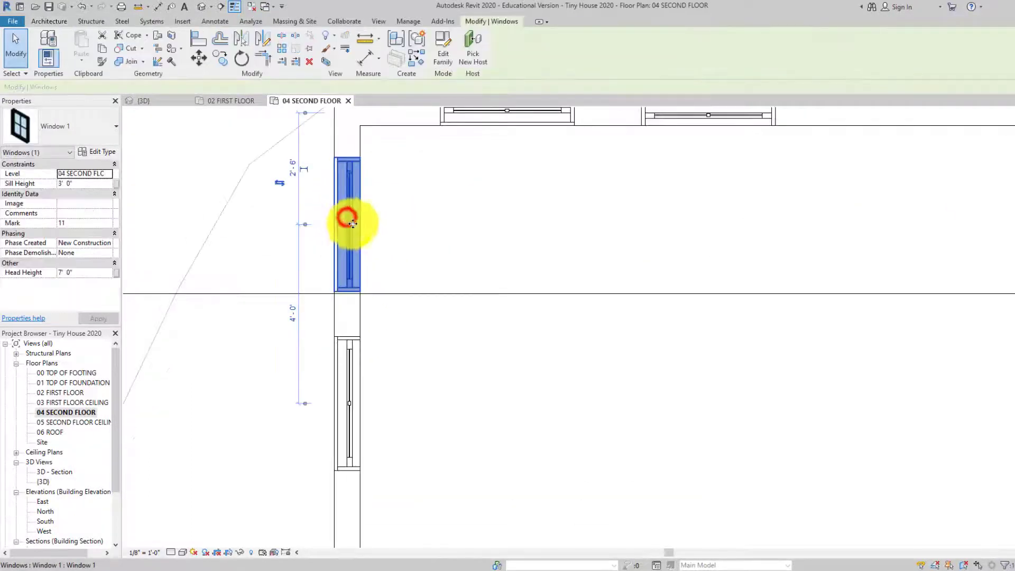
click(278, 186)
click(457, 251)
click(351, 374)
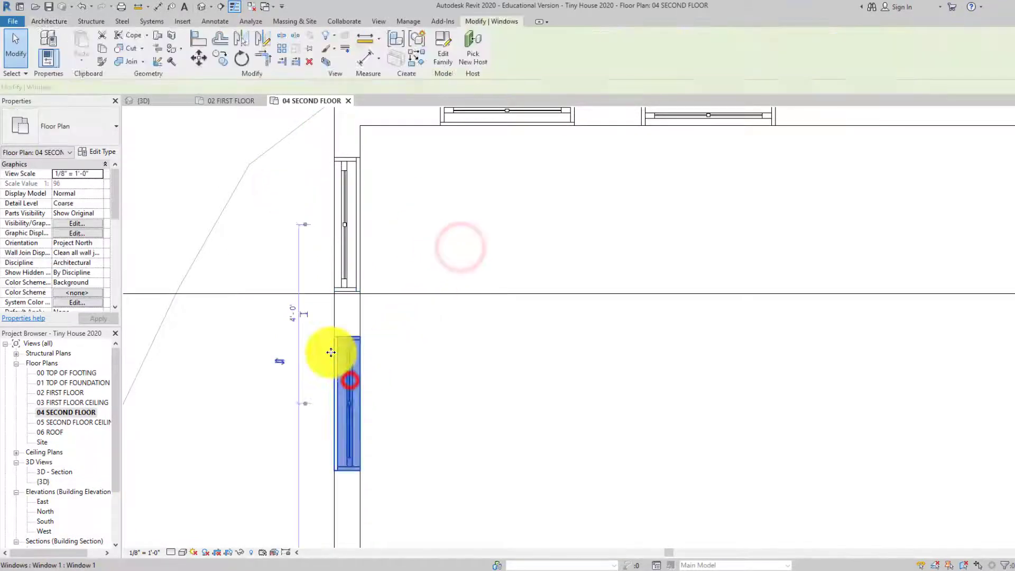
click(277, 362)
- Flip the facing of the two windows in the north wall of the second floor to the exterior side
middle_drag(500, 338, 434, 430)
click(432, 191)
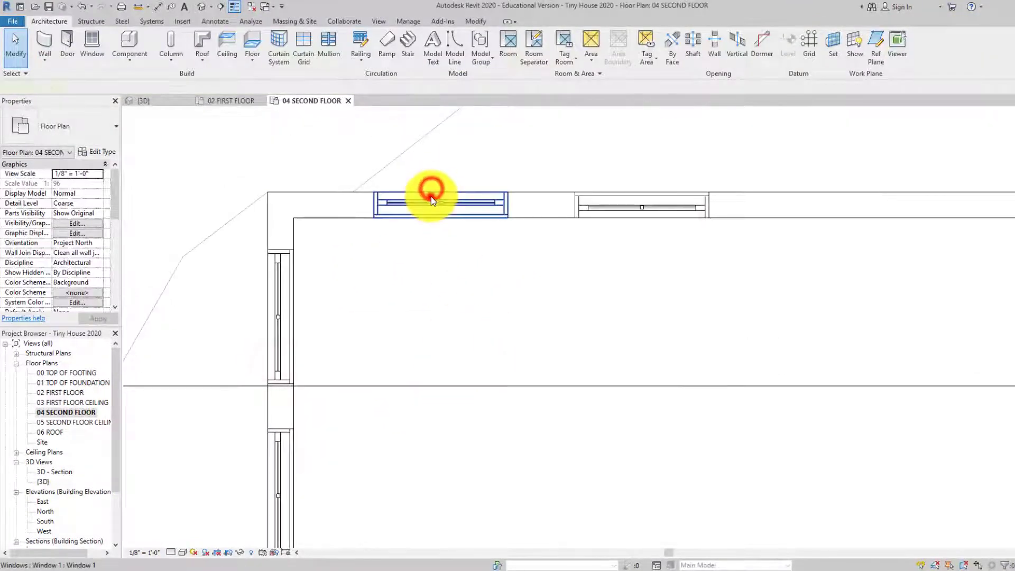
click(399, 275)
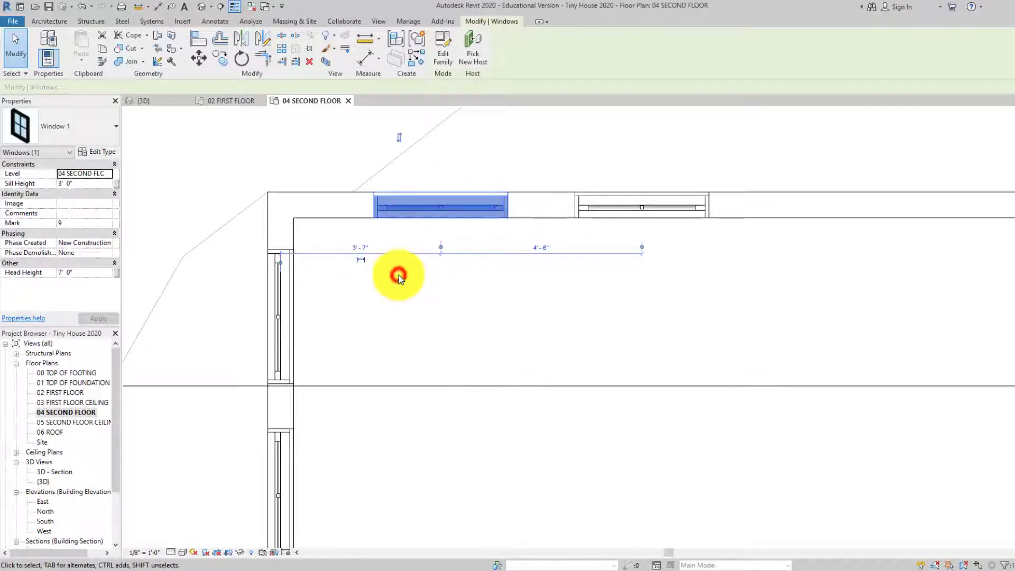
click(404, 274)
click(433, 203)
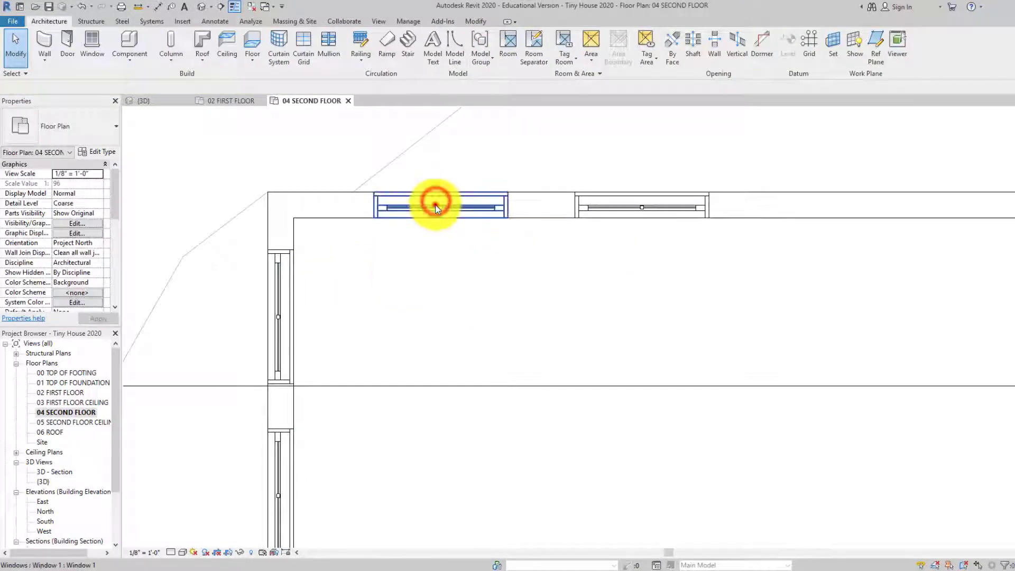
click(403, 141)
click(613, 208)
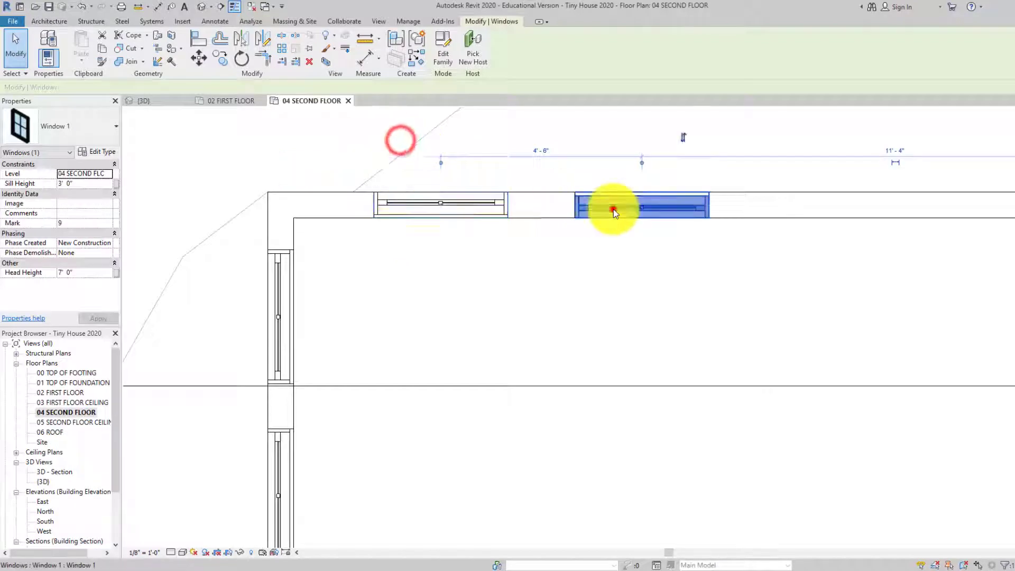
click(680, 136)
click(636, 279)
- Examine the facing of the south-wall window and the overall window layout in the second floor plan
scroll(562, 279, down, 4)
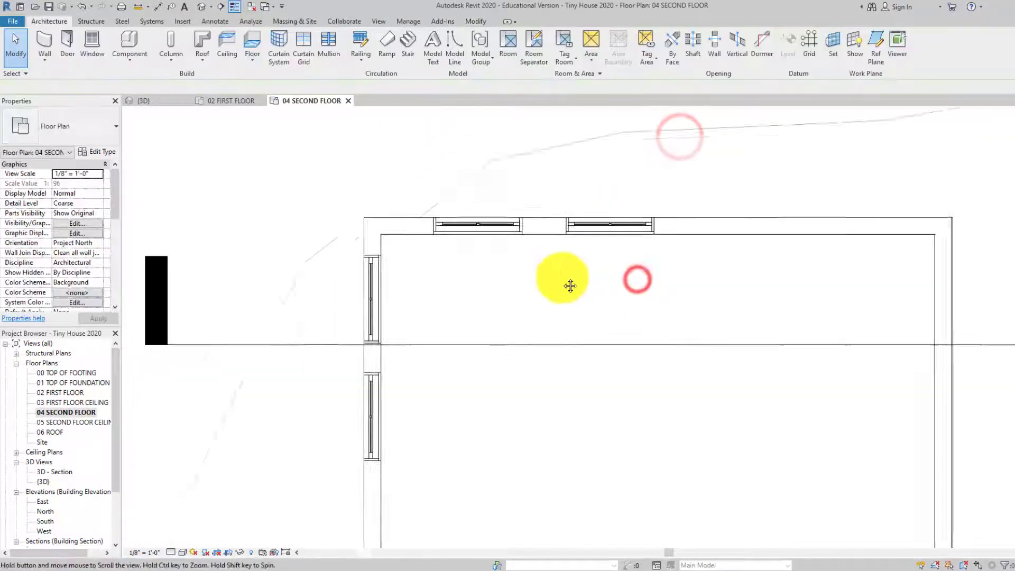
middle_drag(611, 296, 551, 282)
scroll(534, 376, down, 1)
middle_drag(535, 376, 300, 53)
scroll(497, 368, up, 4)
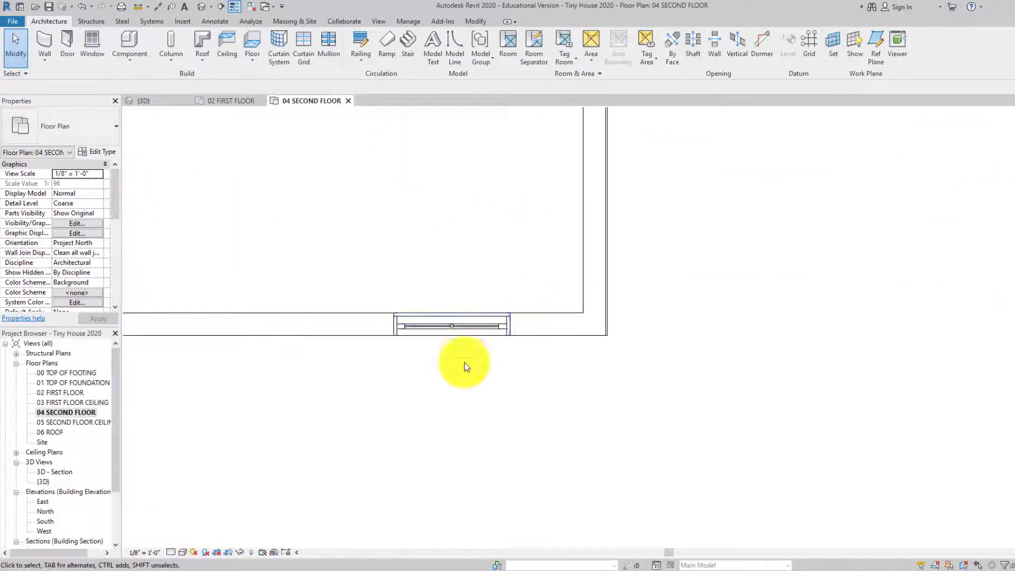
scroll(465, 366, down, 3)
middle_drag(456, 304, 550, 418)
scroll(558, 411, down, 2)
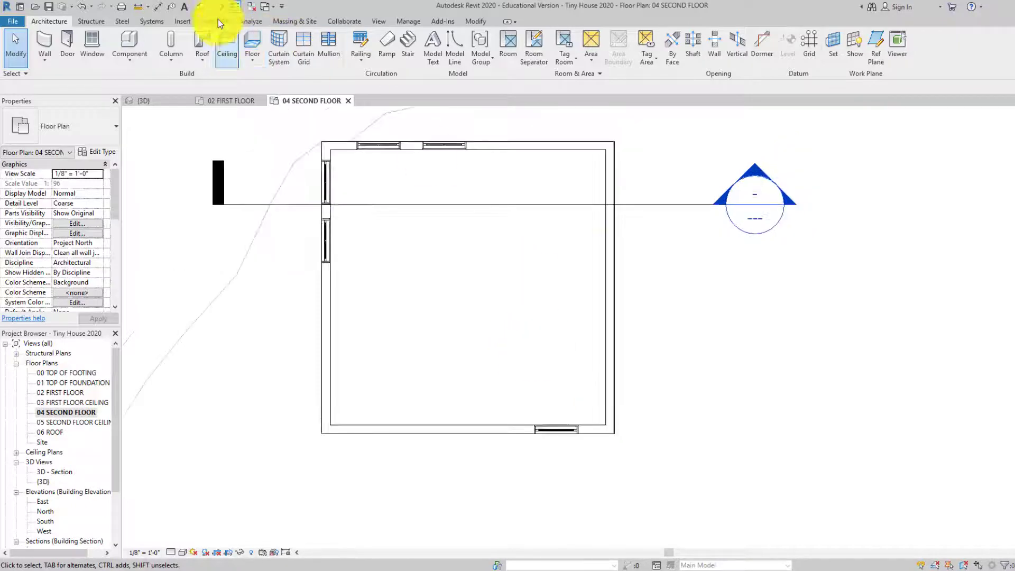
- Examine the windows on the house's exterior walls from several sides in the 3D view
click(202, 7)
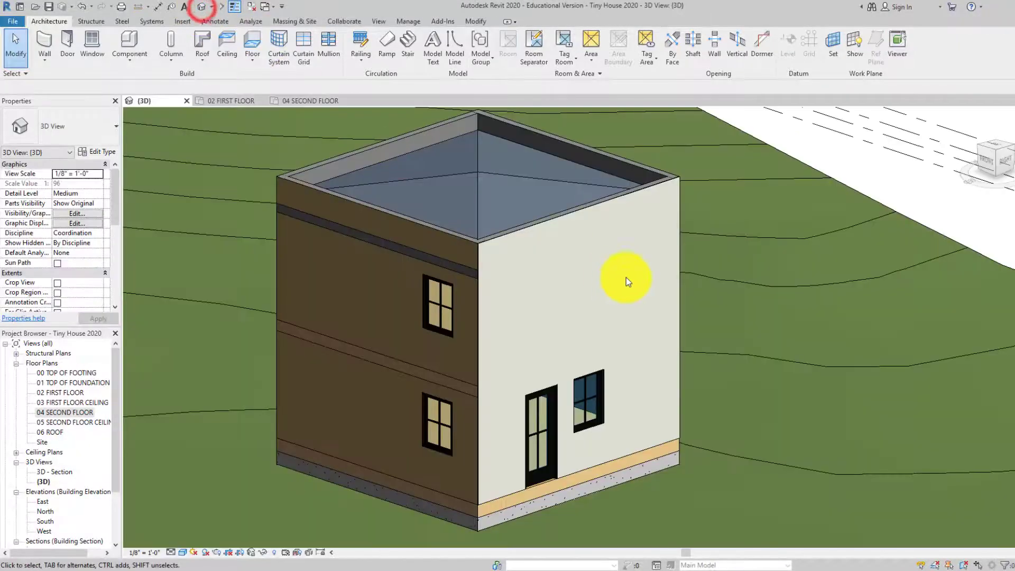
click(991, 174)
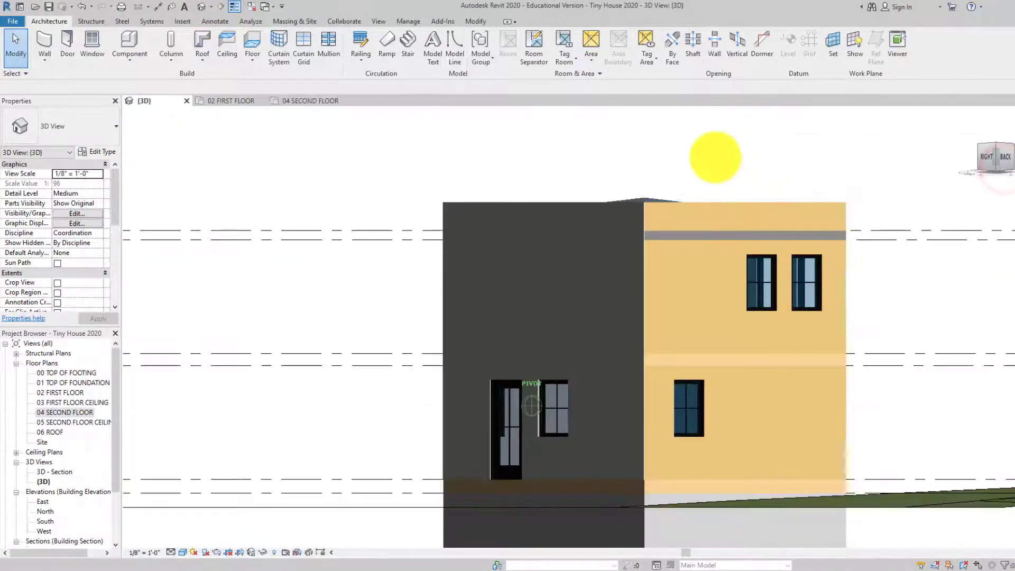
shift+middle_drag(625, 156, 736, 306)
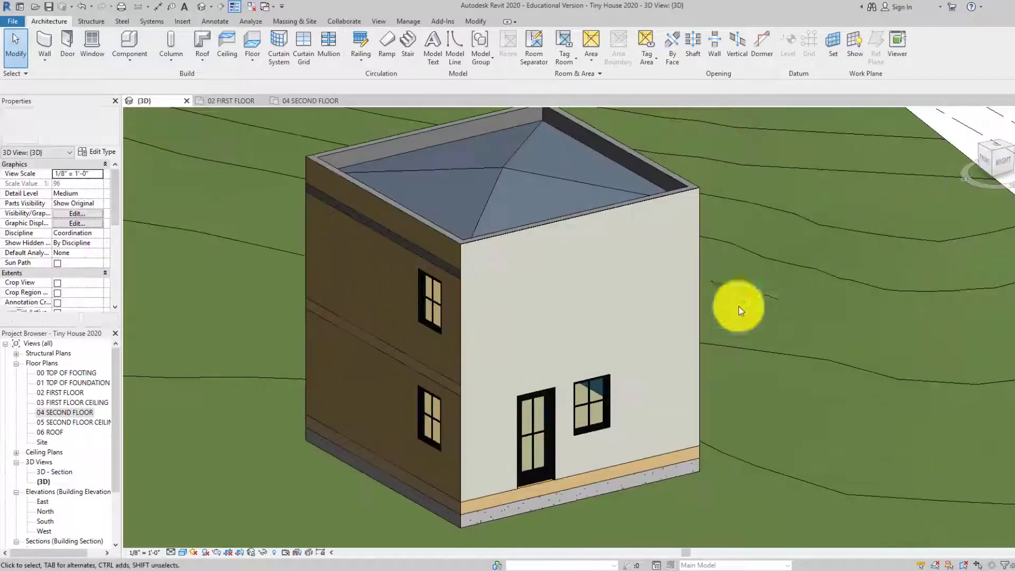
middle_drag(399, 323, 409, 325)
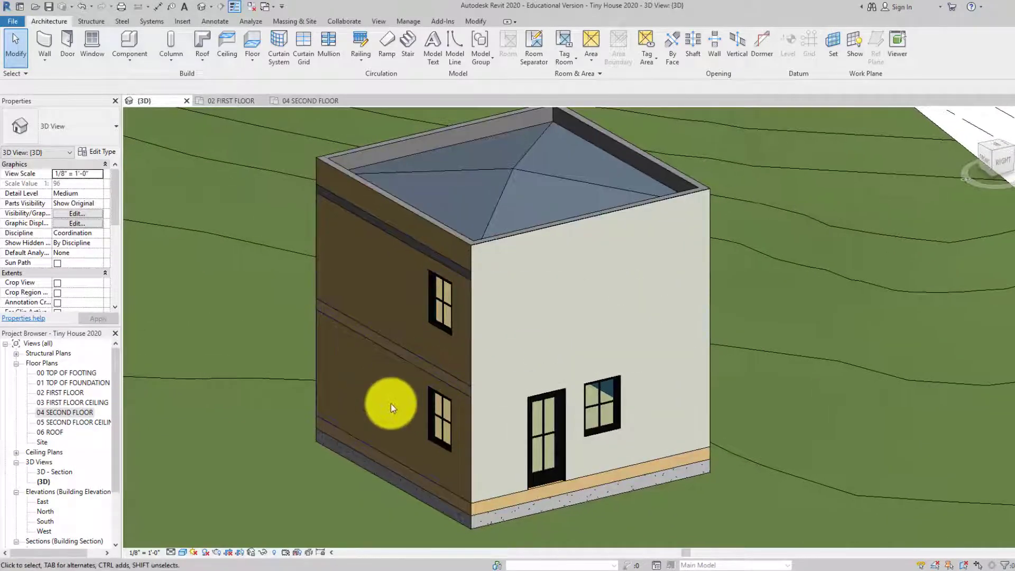
click(984, 165)
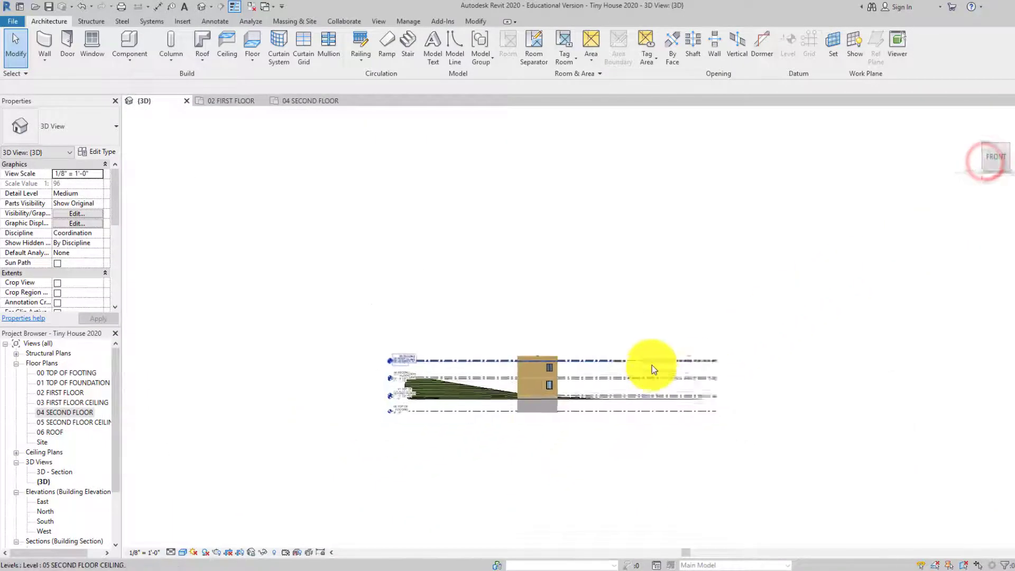
scroll(603, 322, up, 8)
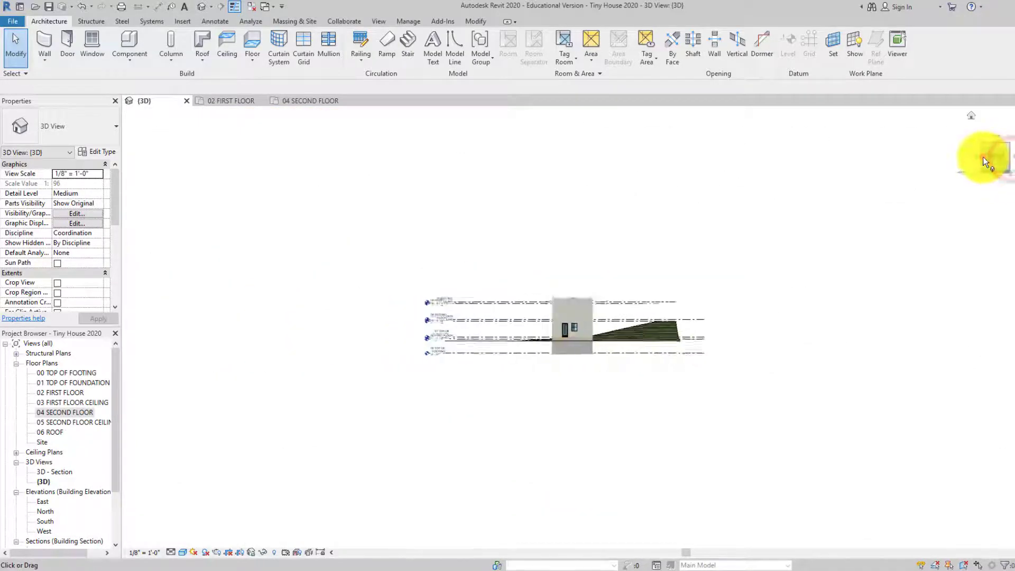
click(1008, 160)
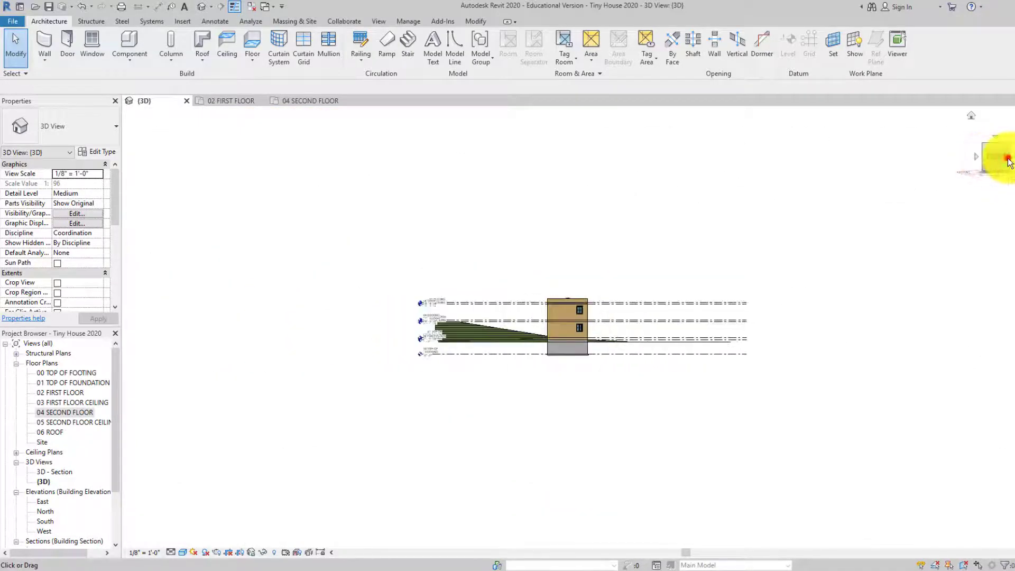
click(1009, 160)
scroll(579, 333, up, 5)
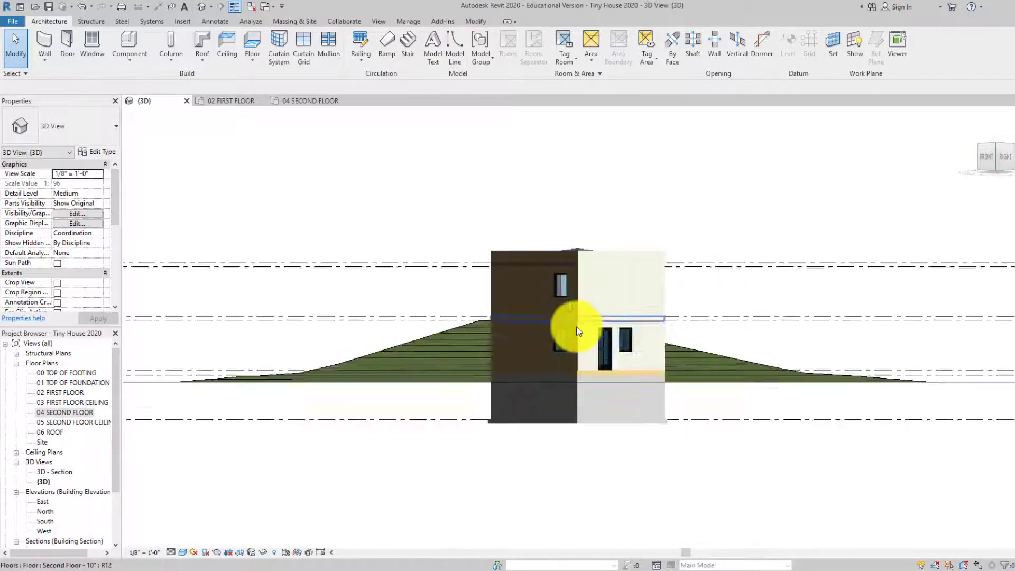
scroll(577, 328, up, 5)
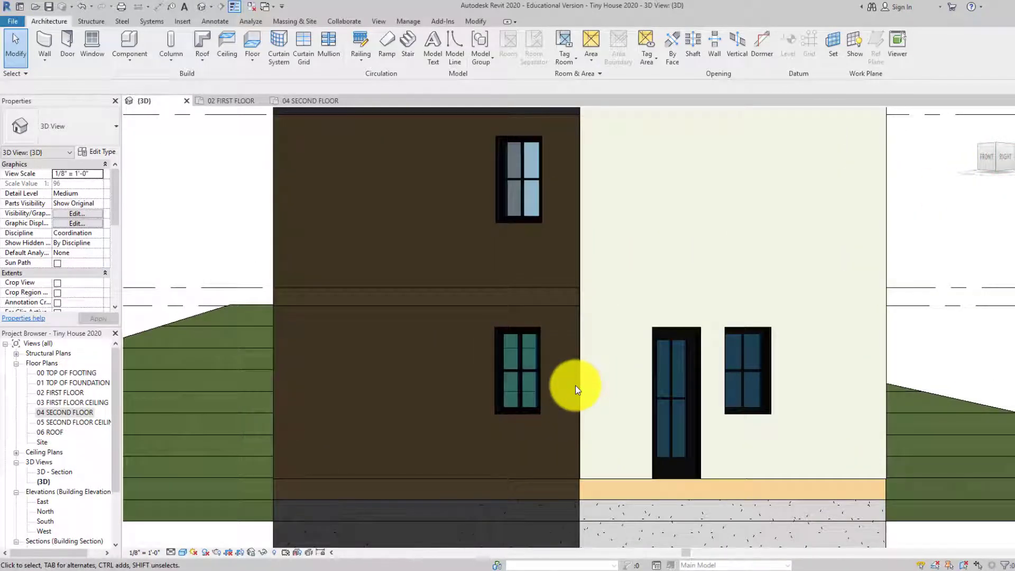
scroll(675, 313, down, 2)
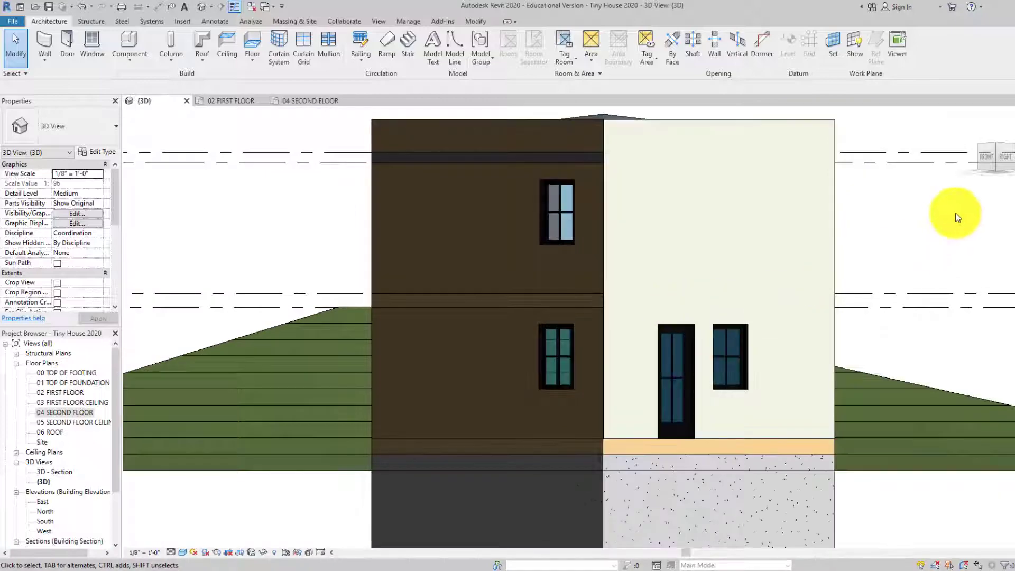
mouse_move(994, 157)
mouse_down()
mouse_move(845, 161)
mouse_move(766, 206)
mouse_move(784, 232)
mouse_move(575, 215)
mouse_move(549, 195)
mouse_move(341, 201)
mouse_move(465, 236)
mouse_move(704, 240)
mouse_move(981, 227)
mouse_move(999, 249)
mouse_move(129, 283)
mouse_move(137, 281)
mouse_up()
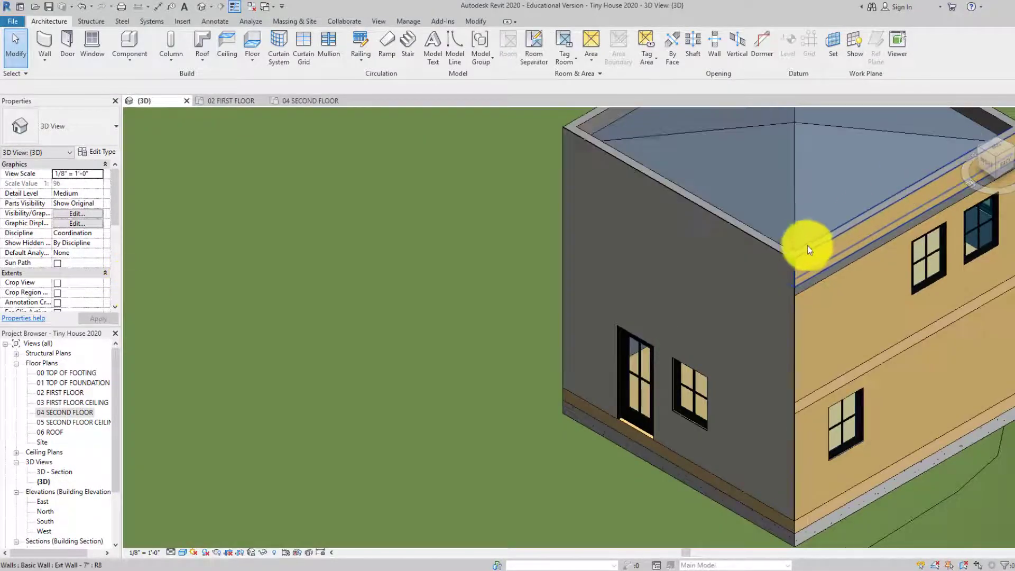
middle_drag(807, 245, 484, 250)
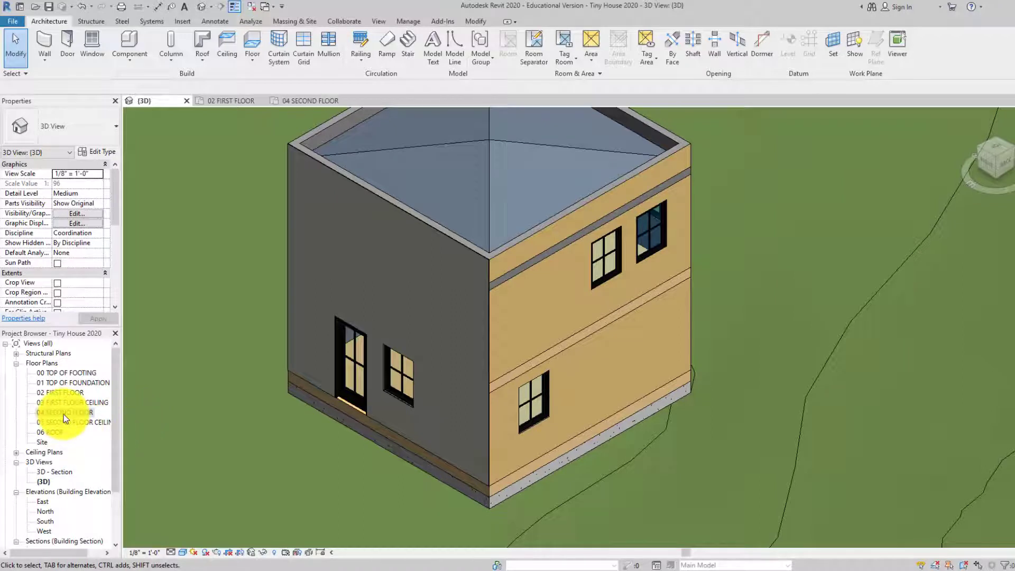
- Open the 02 FIRST FLOOR plan and bring the whole house layout into view
double_click(63, 394)
scroll(469, 339, up, 2)
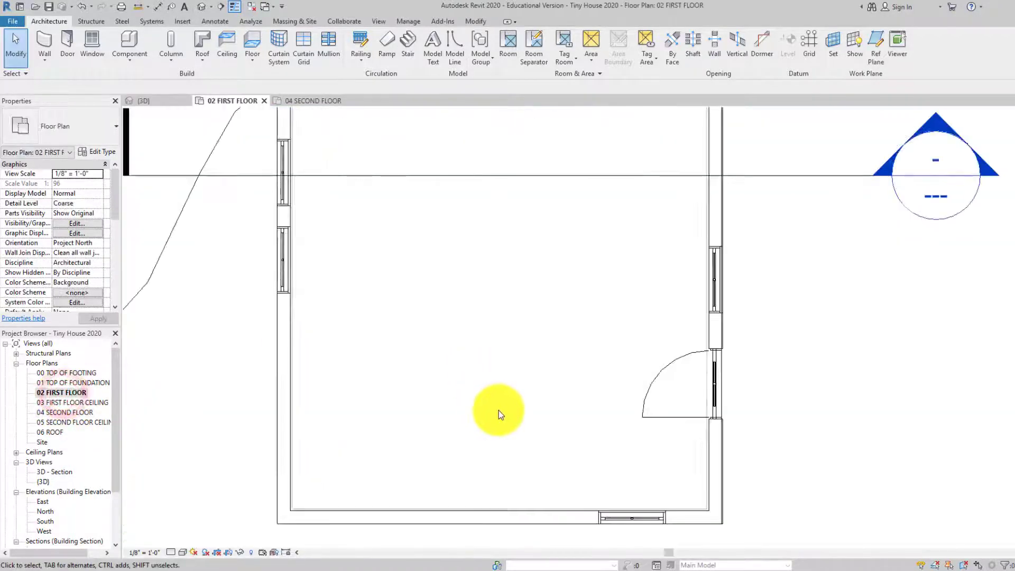
scroll(476, 412, down, 2)
middle_drag(439, 410, 436, 410)
middle_drag(464, 271, 439, 300)
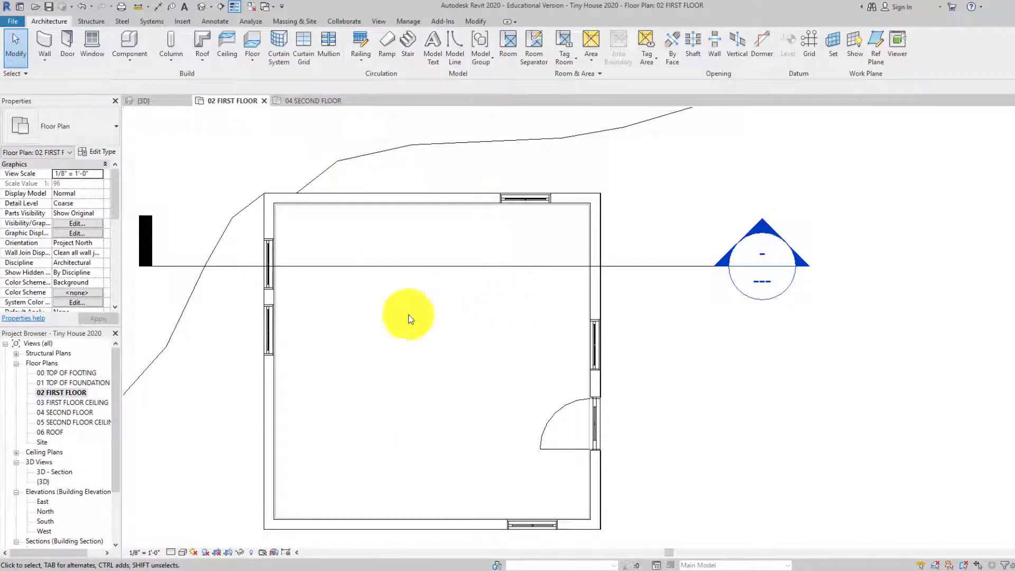
- Start a wall with the Ext Wall - 7" type and duplicate that type under the name "Int Wall -"
click(45, 49)
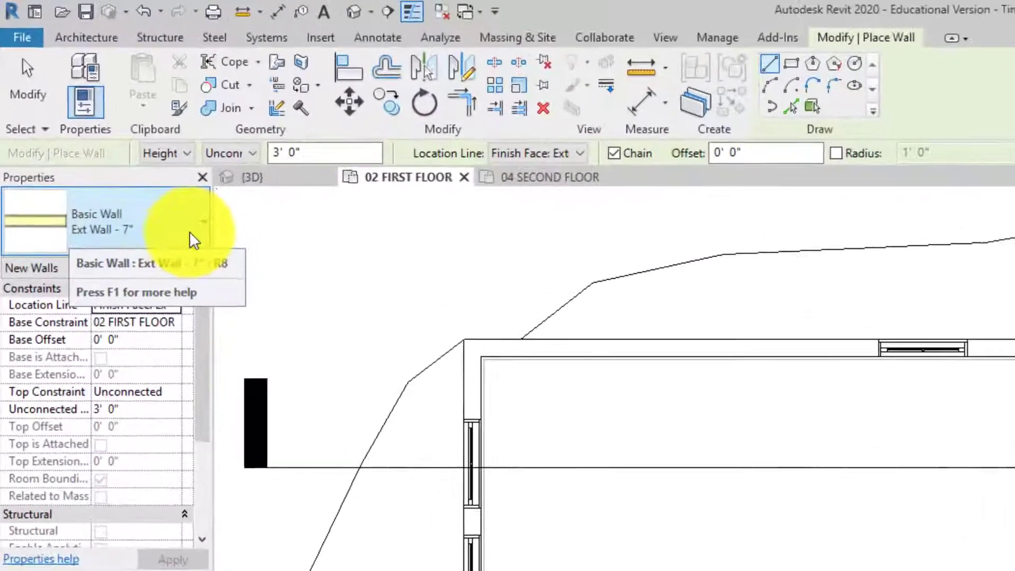
click(190, 237)
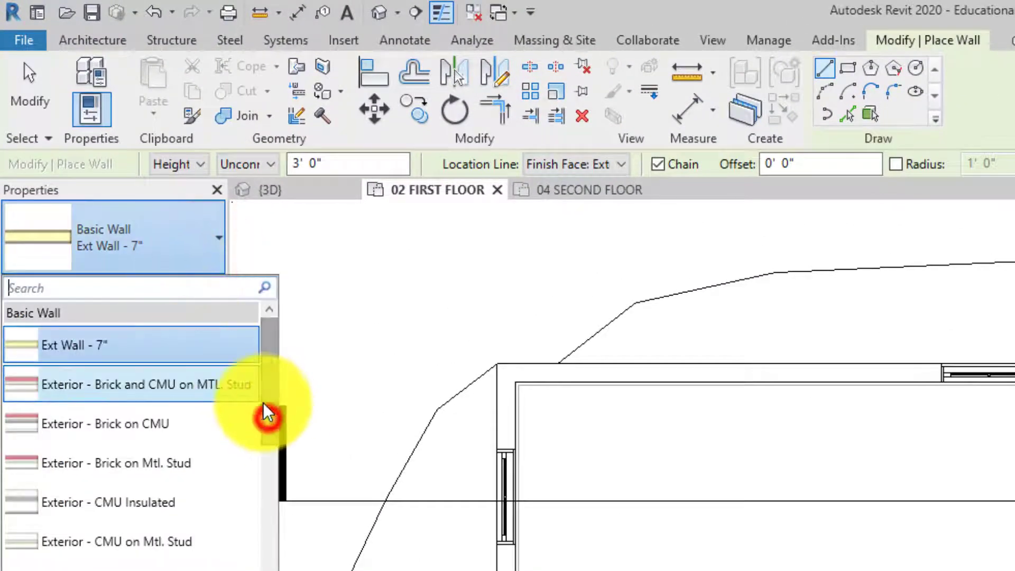
click(82, 345)
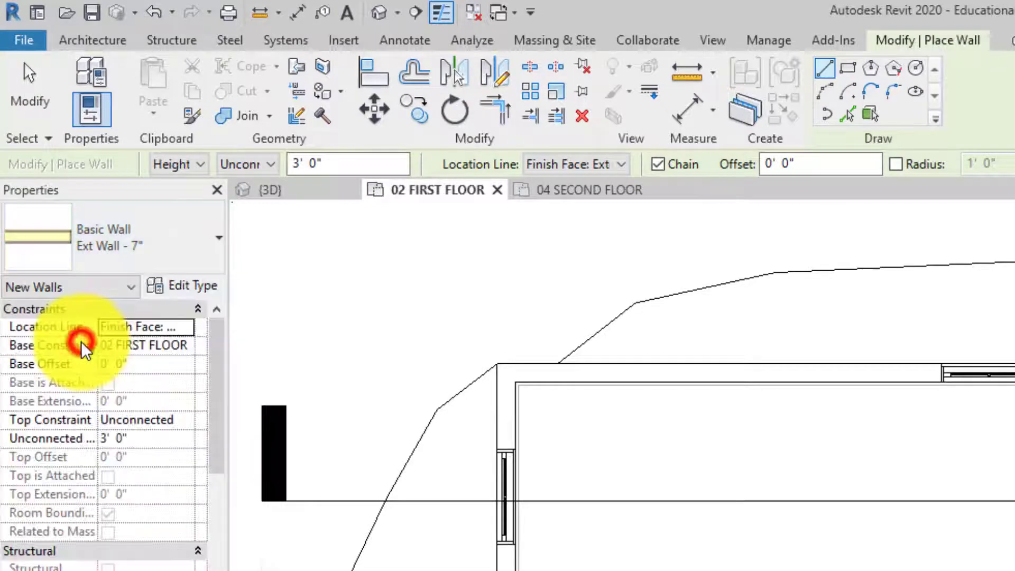
click(164, 285)
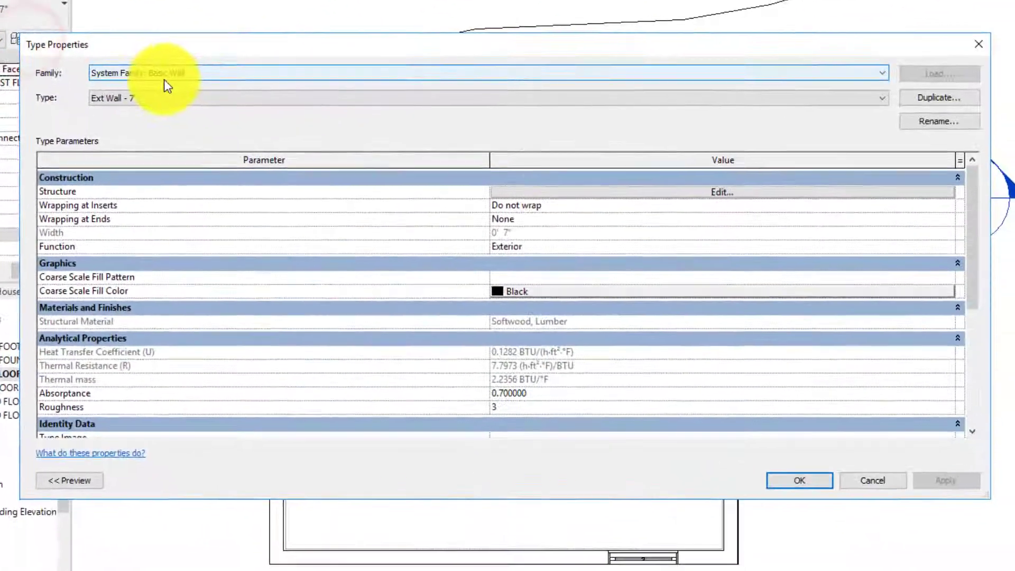
click(930, 98)
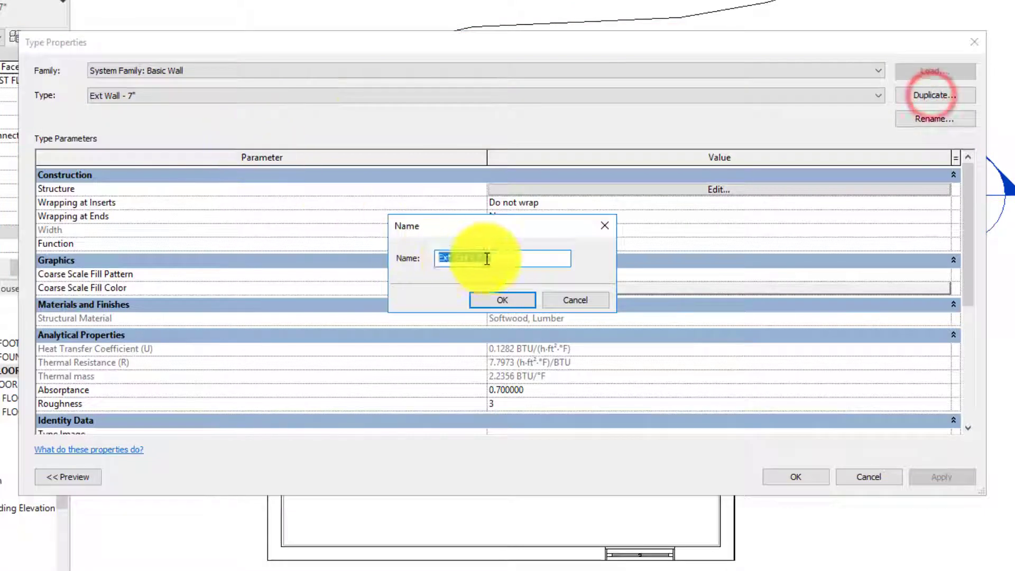
double_click(448, 257)
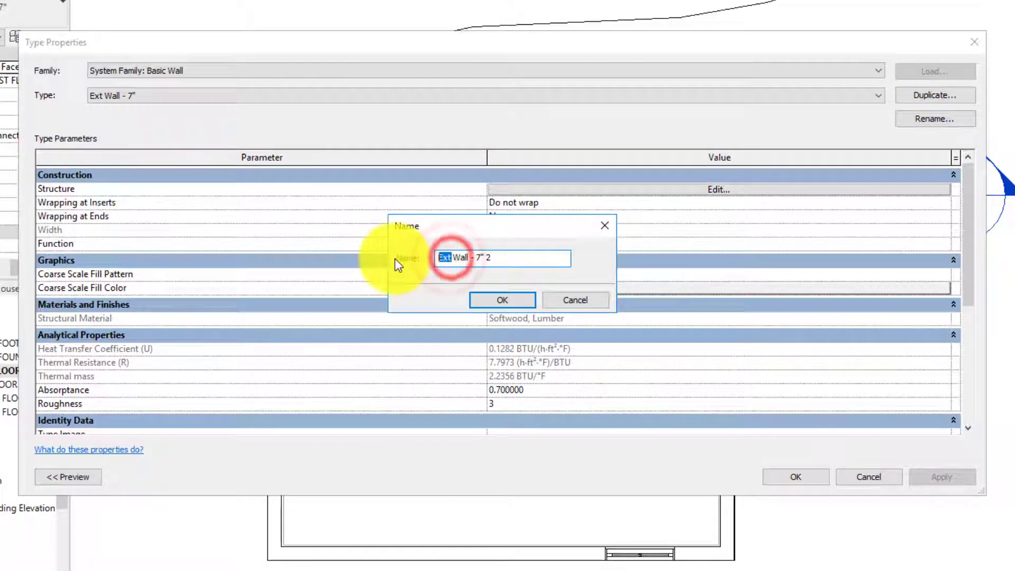
text(Int)
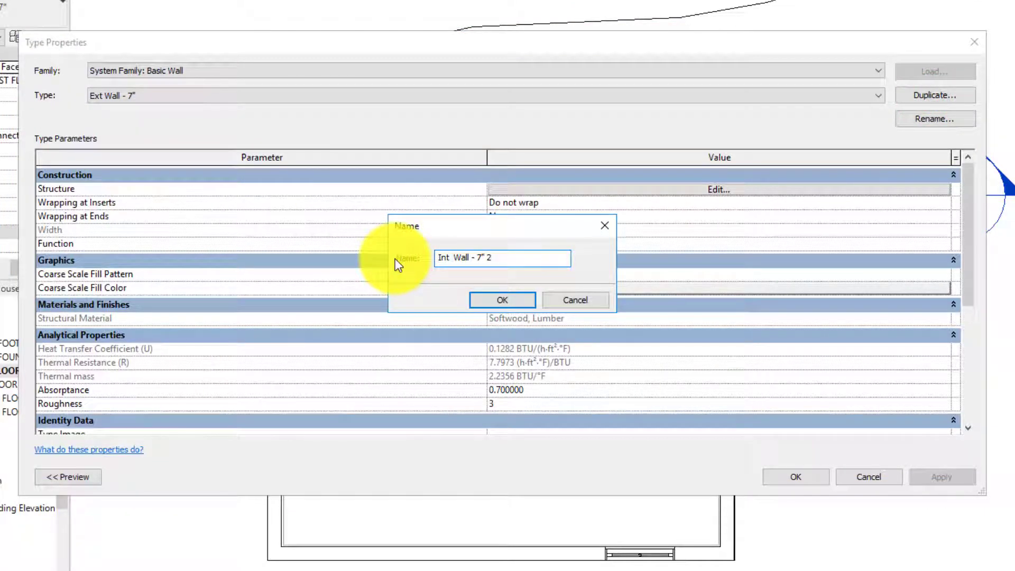
drag(494, 257, 472, 257)
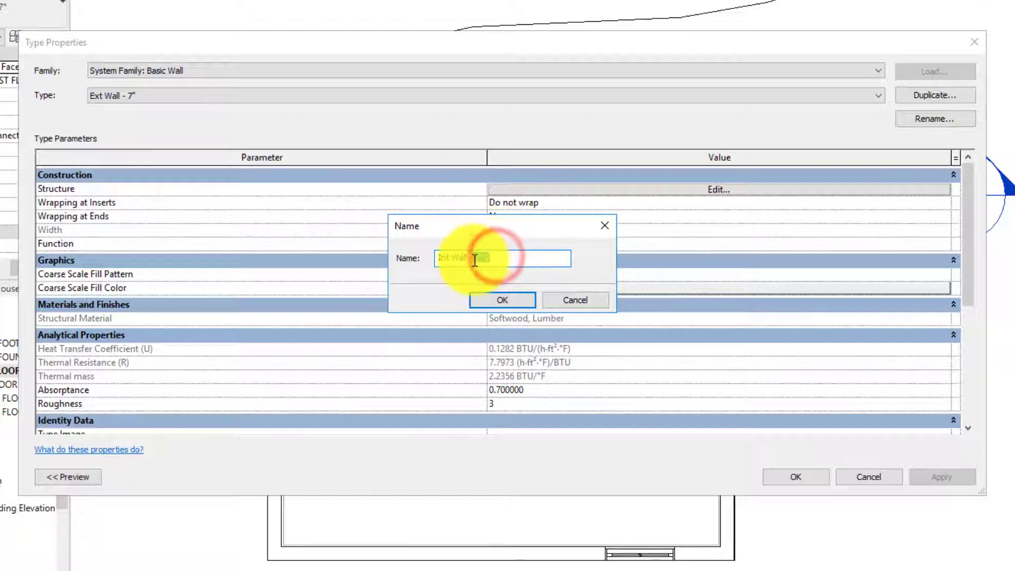
click(481, 298)
- Set the thickness of the Softwood, Lumber structure layer to 3 1/2" in the new interior wall type's assembly
click(527, 189)
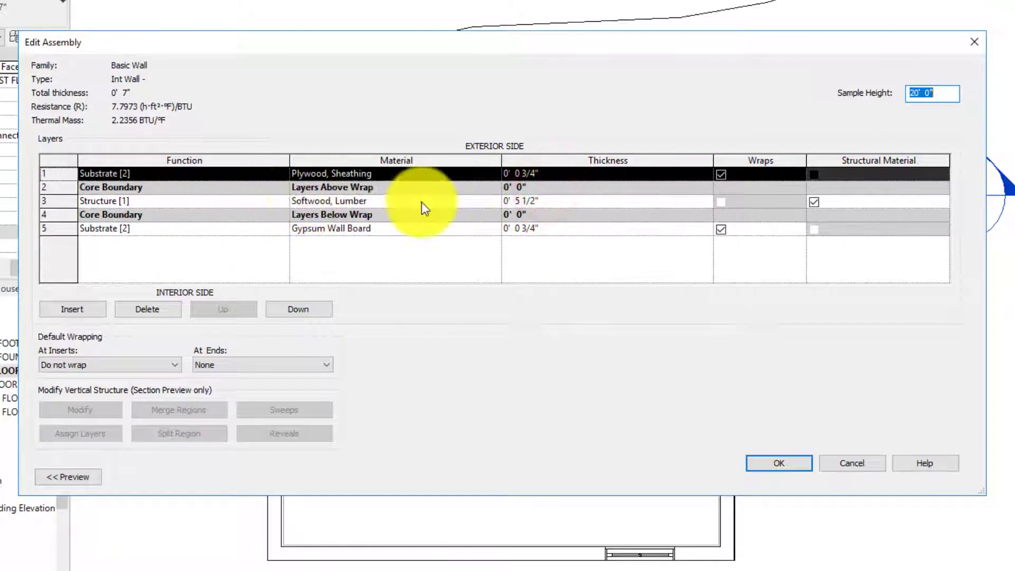
click(525, 201)
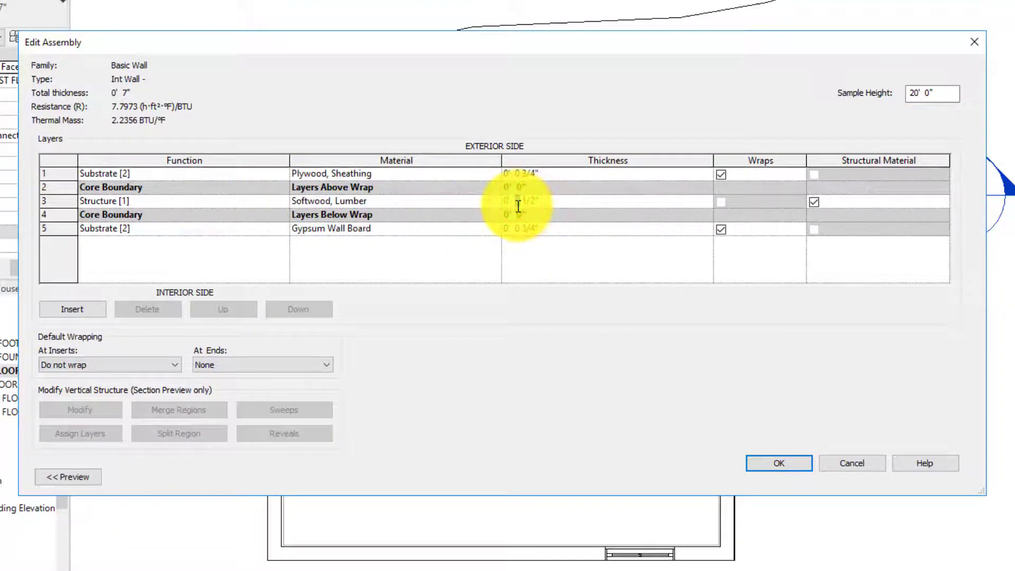
text(3)
click(539, 229)
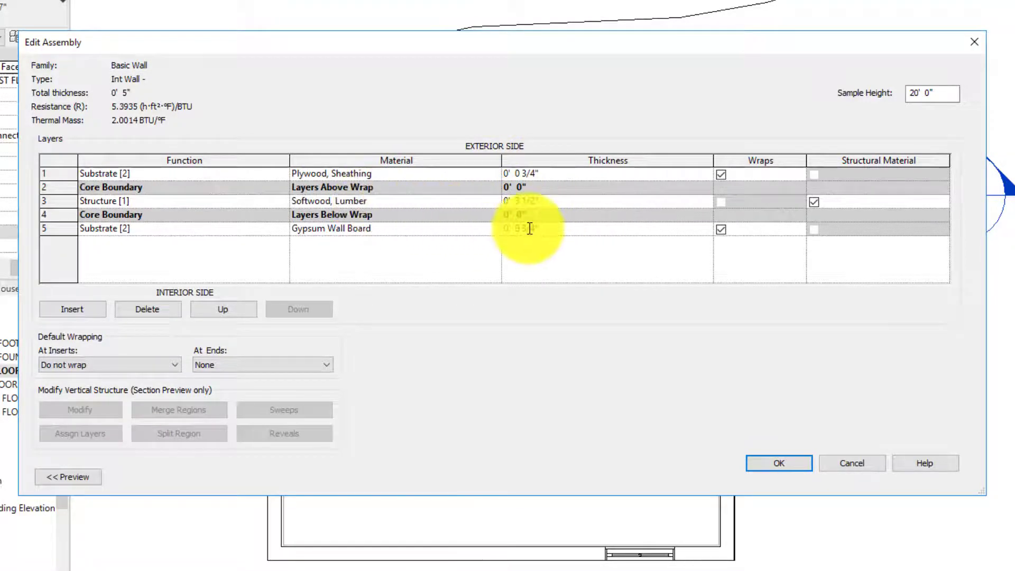
- Change the exterior substrate layer's material from plywood sheathing to Gypsum Wall Board and accept the interior wall's assembly
click(416, 174)
click(493, 172)
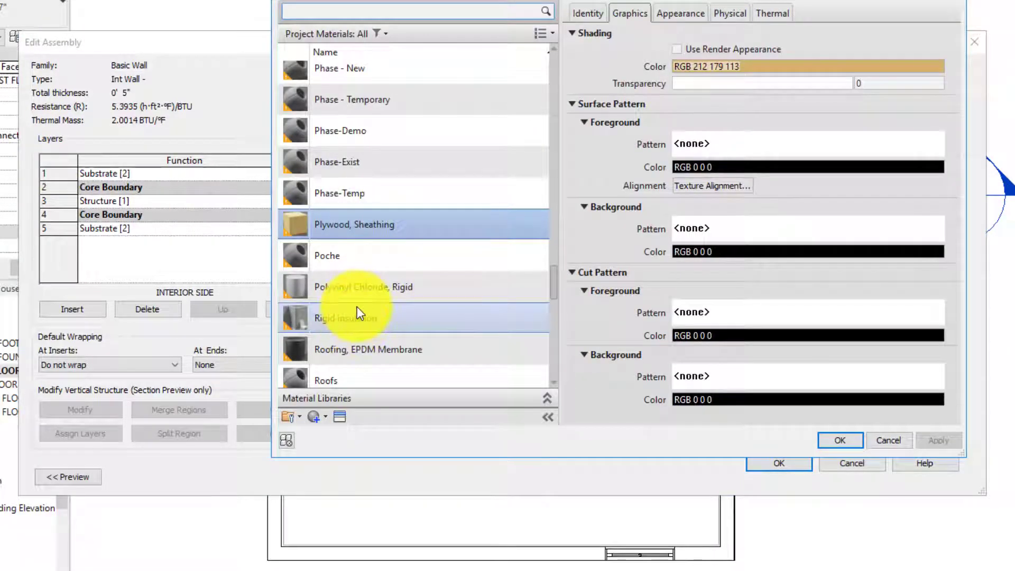
scroll(356, 308, down, 2)
scroll(357, 306, up, 3)
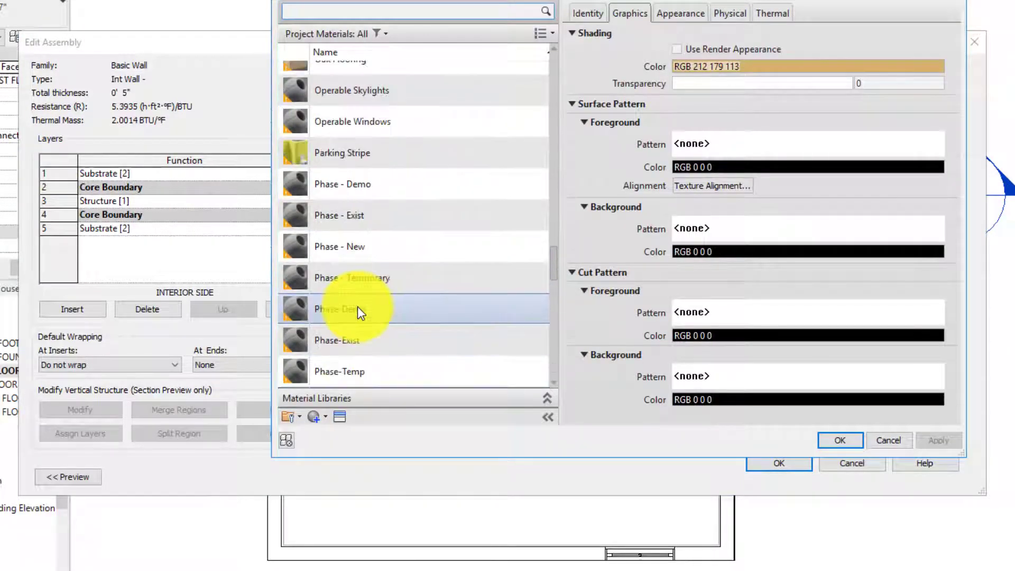
scroll(357, 306, up, 5)
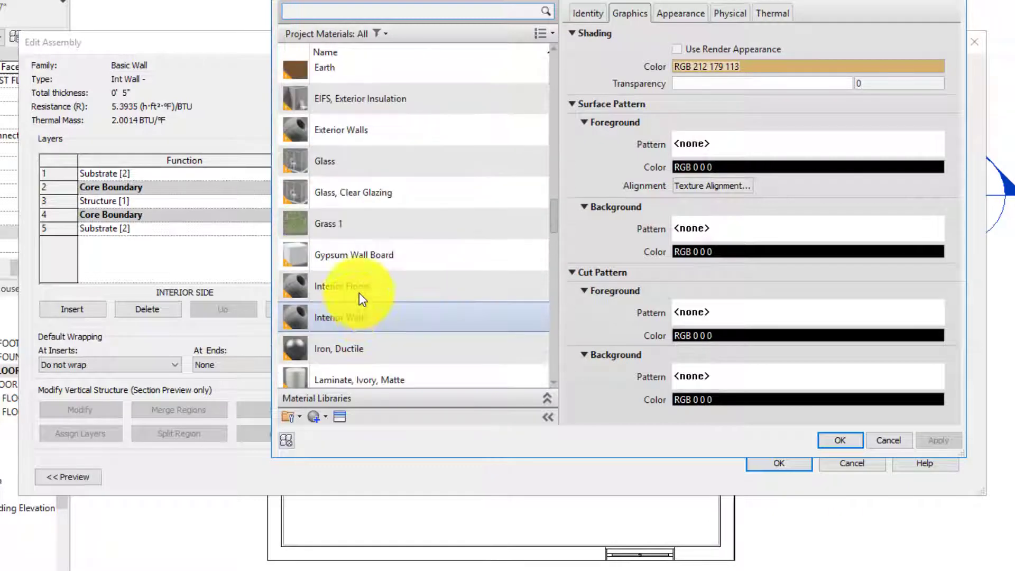
click(356, 255)
click(827, 448)
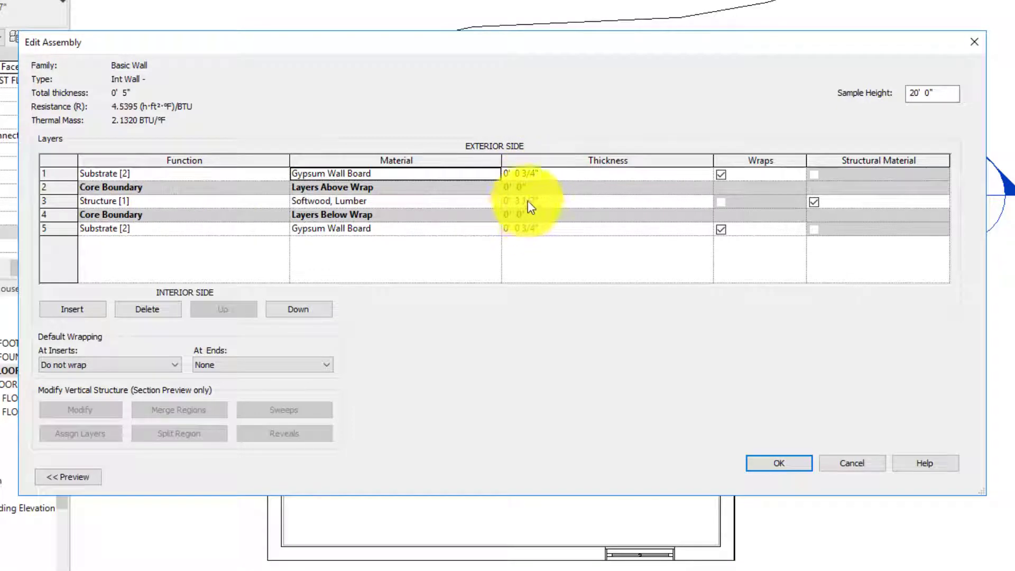
click(792, 464)
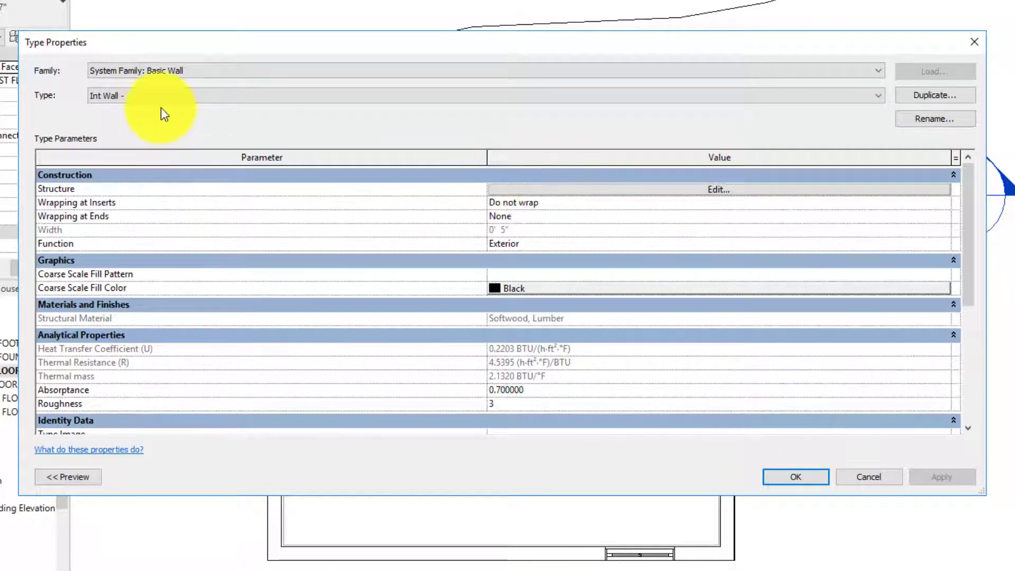
- Rename the new interior wall type as Int Wall - 5" and accept its type properties
click(932, 103)
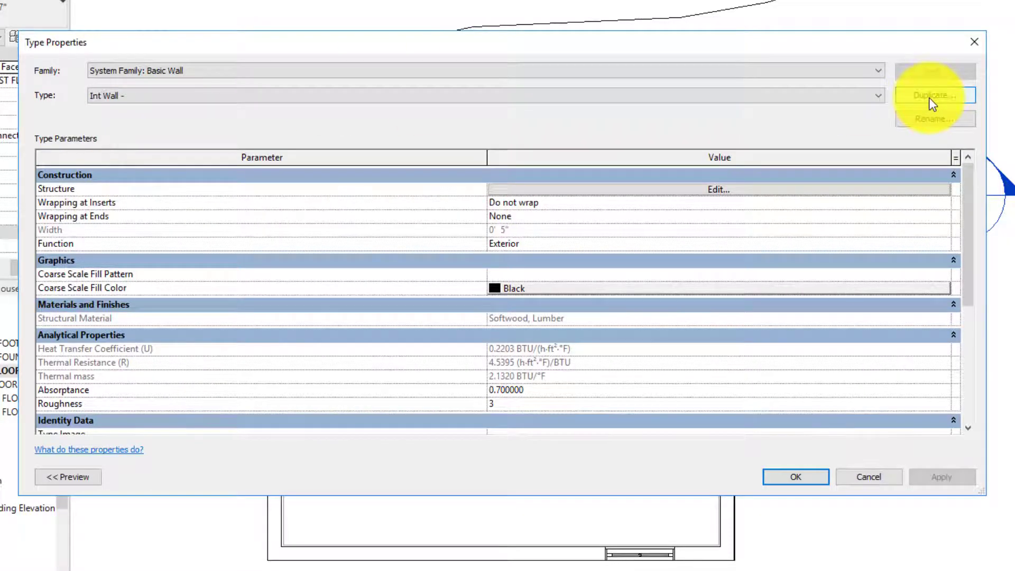
click(823, 96)
click(942, 118)
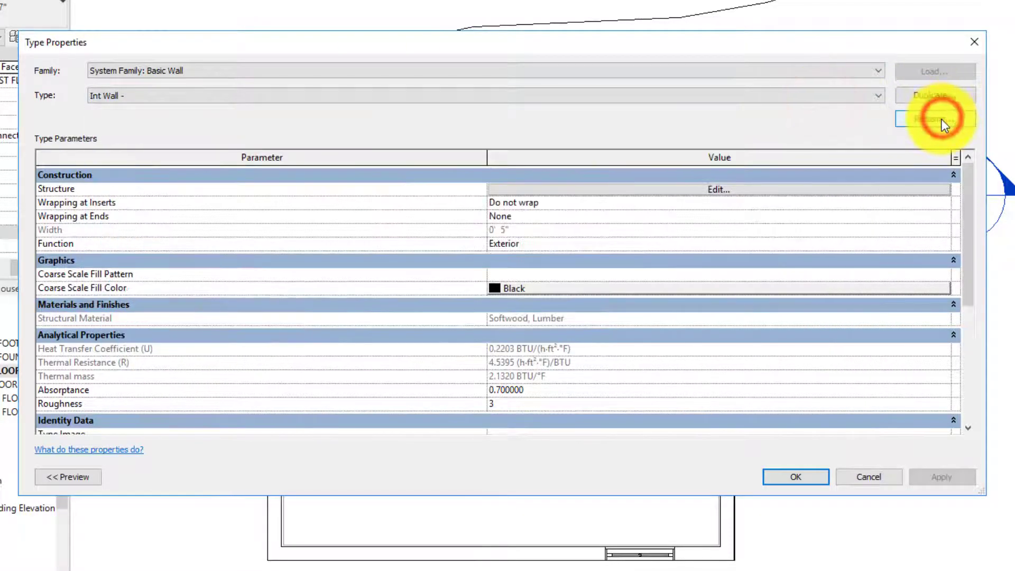
click(521, 269)
key(BackSpace)
key(BackSpace)
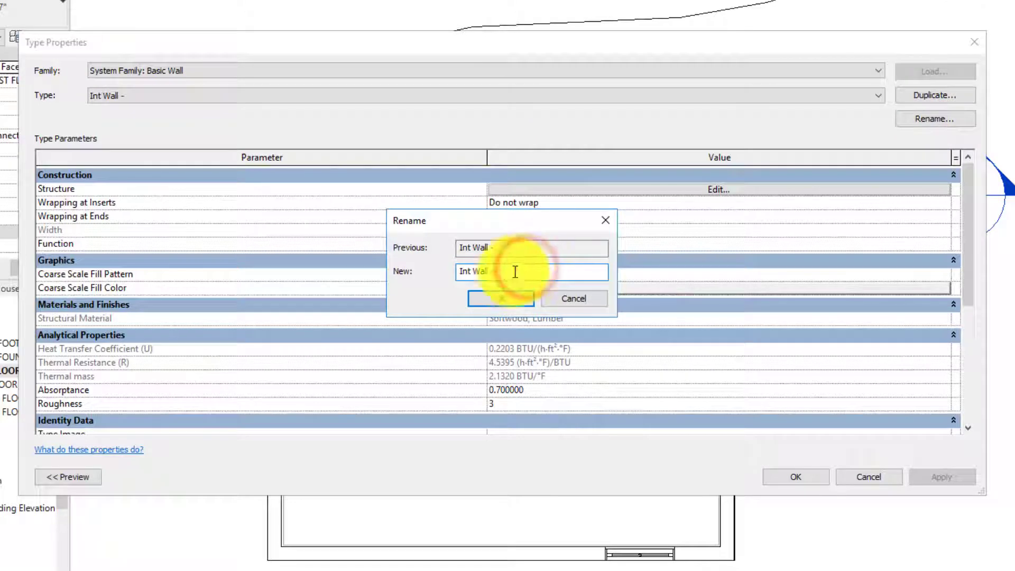
click(502, 272)
text(- 5")
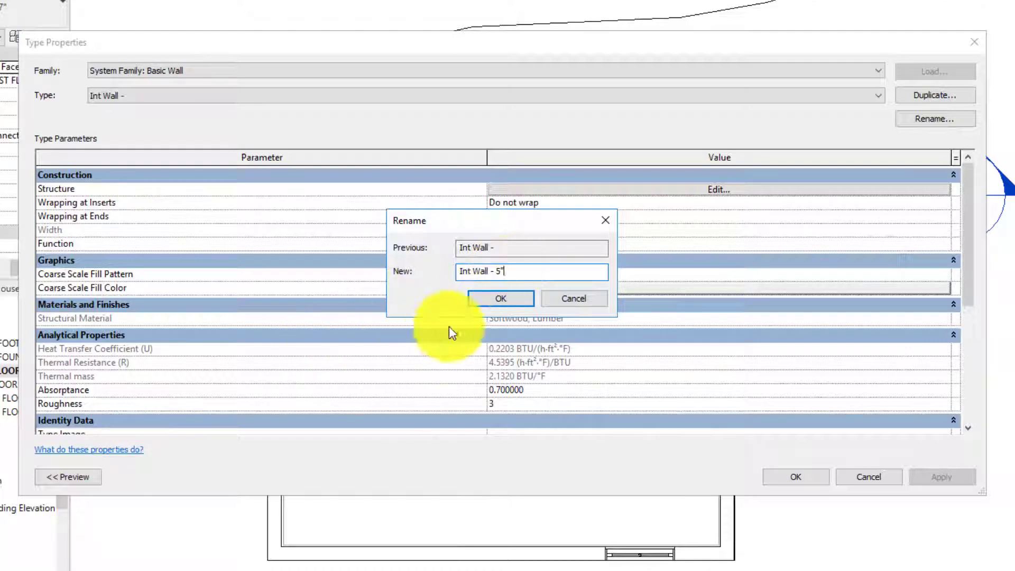
click(489, 298)
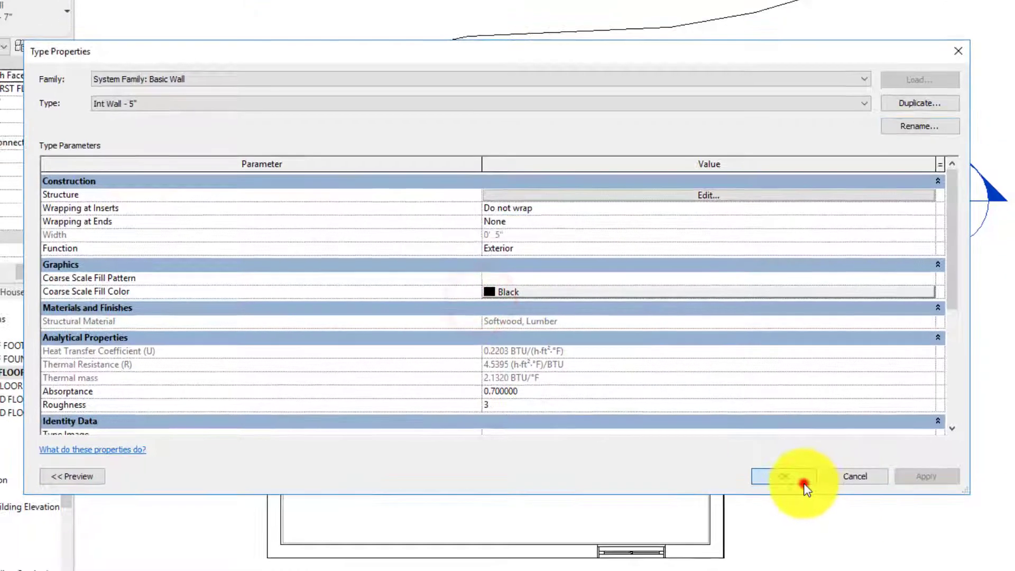
click(812, 479)
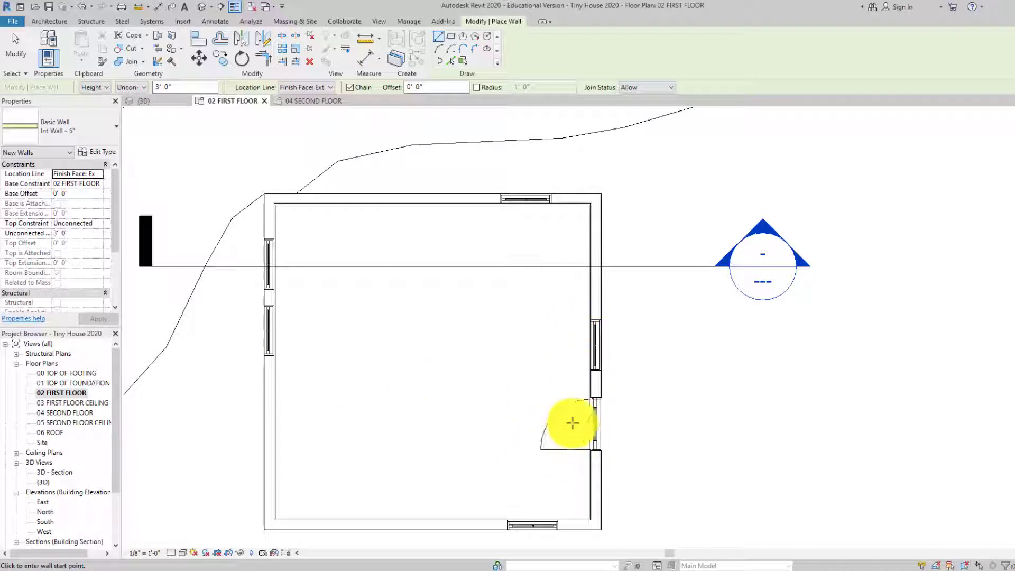
- Draw an L-shaped partition up to 03 FIRST FLOOR CEILING, starting just below the door about 3'-10" from the south wall, enclosing the southeast corner
click(589, 384)
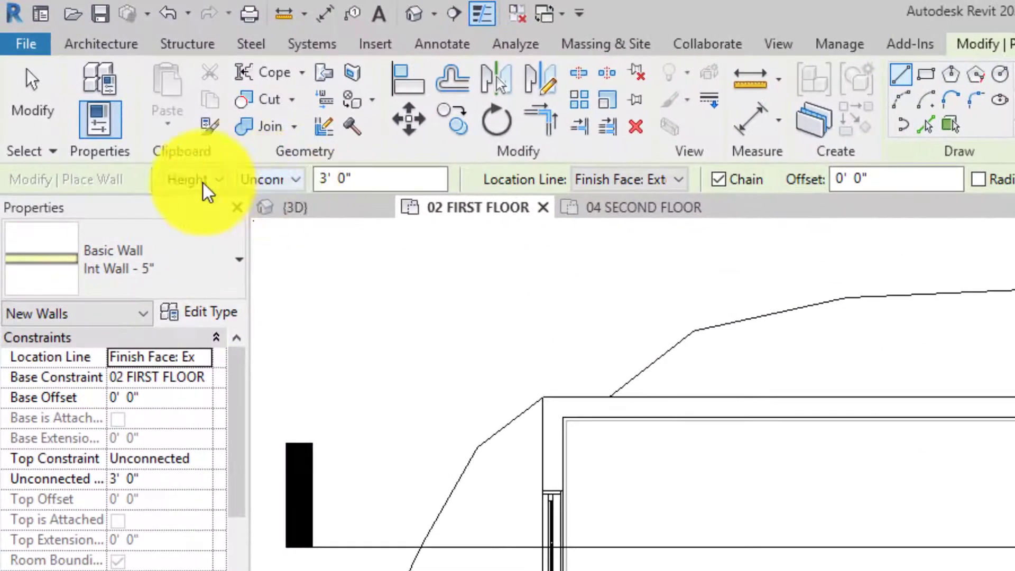
click(284, 180)
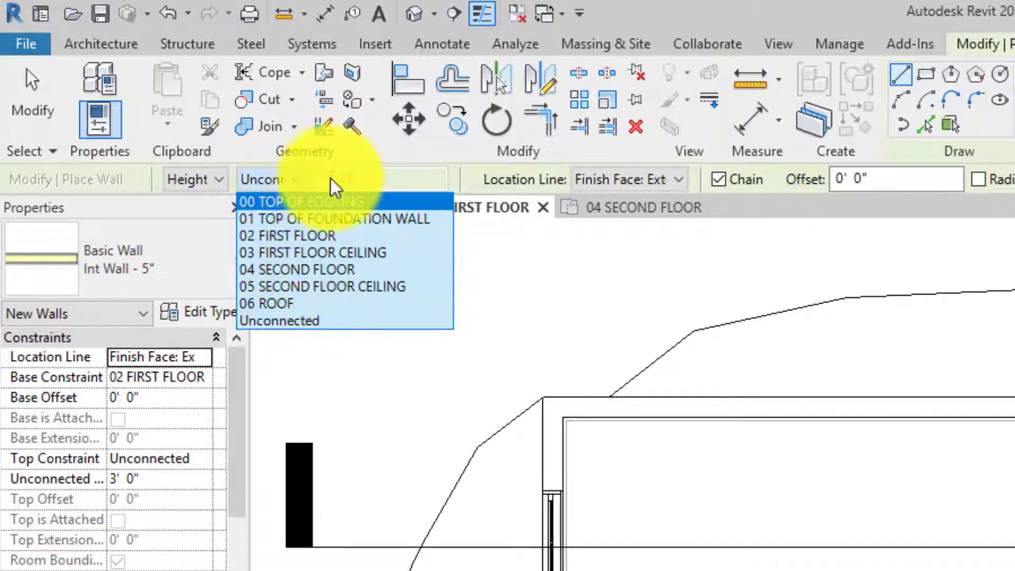
click(304, 253)
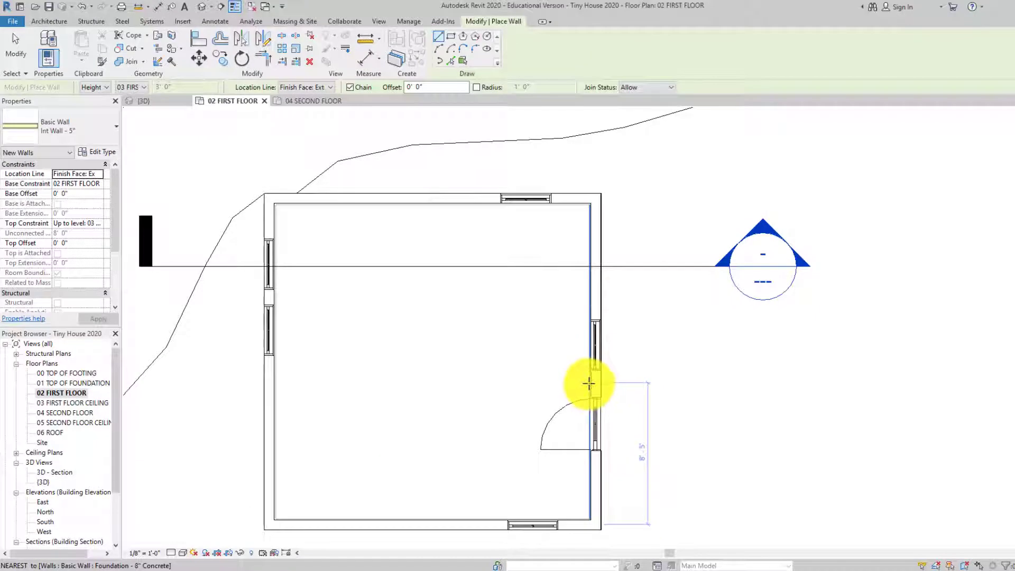
click(589, 383)
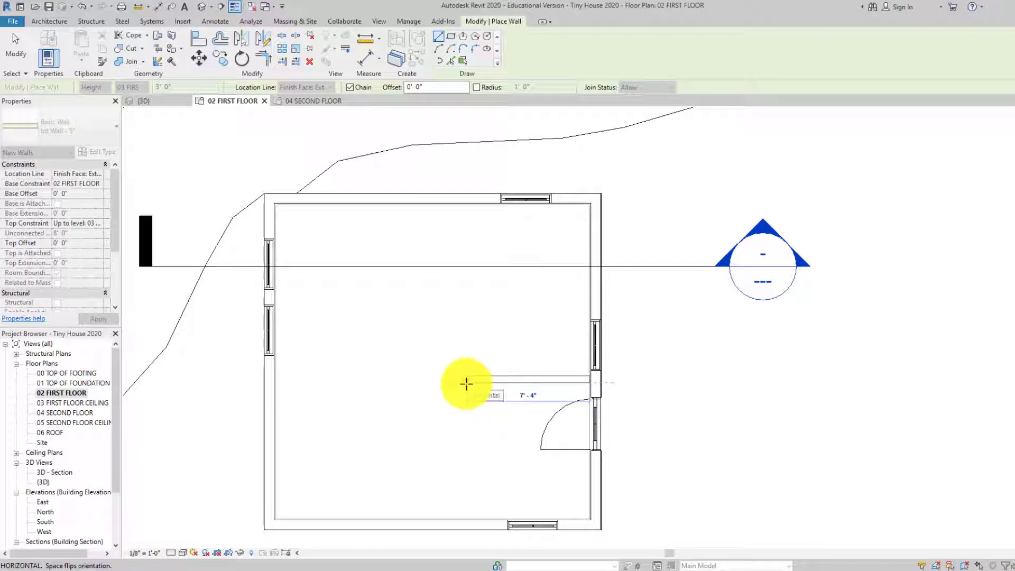
key(Escape)
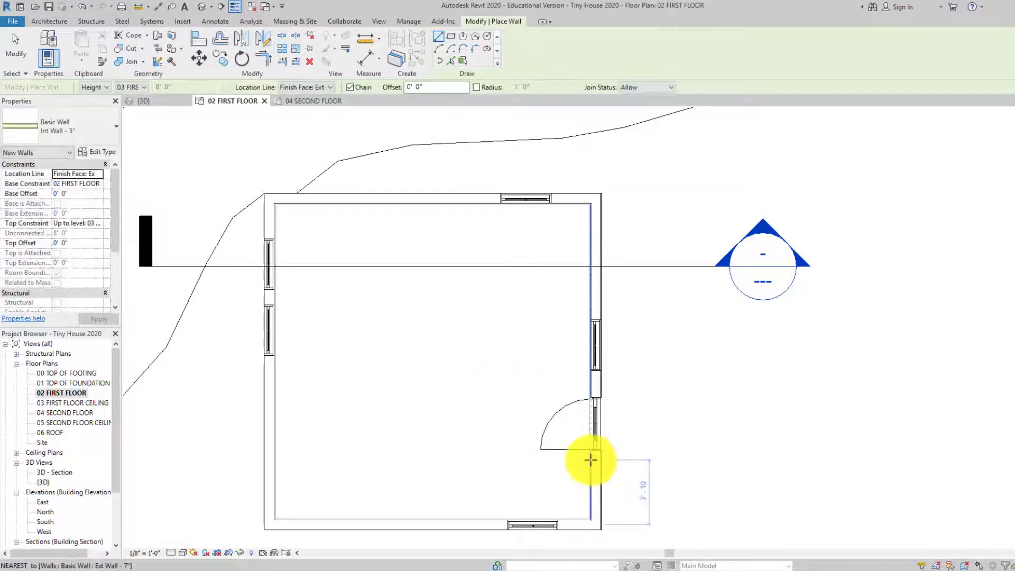
click(590, 460)
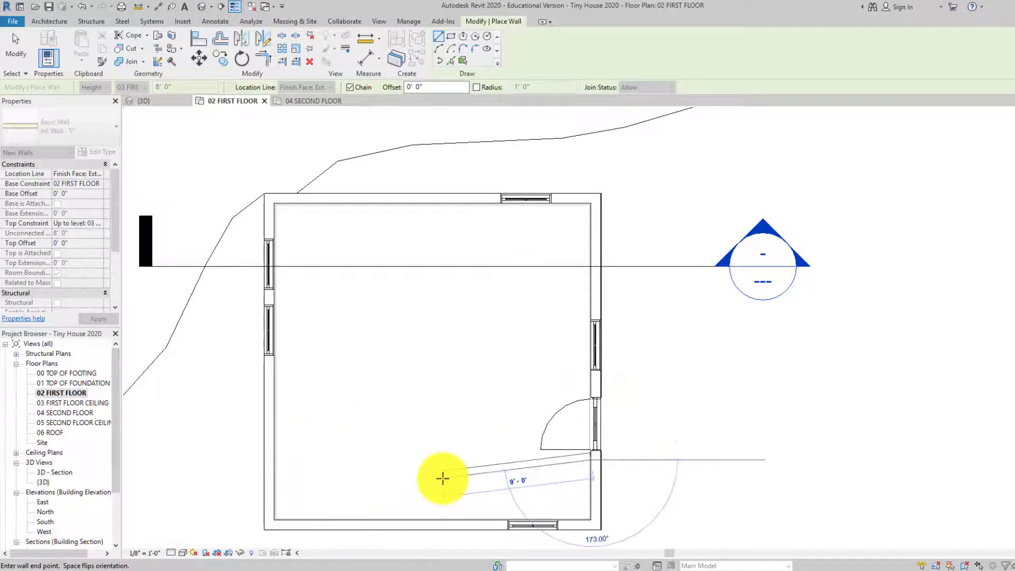
click(471, 460)
click(469, 521)
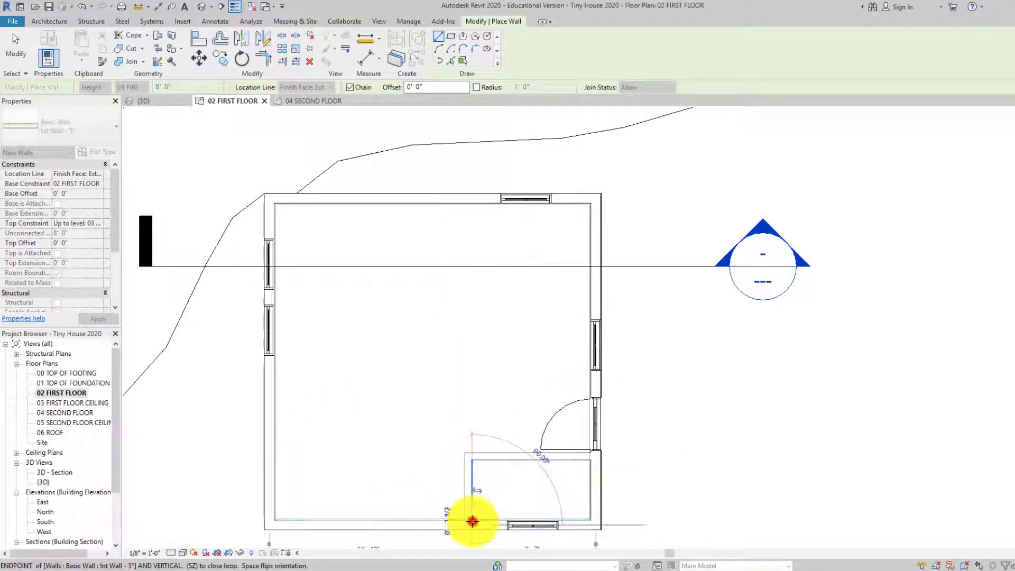
key(Escape)
key(Escape)
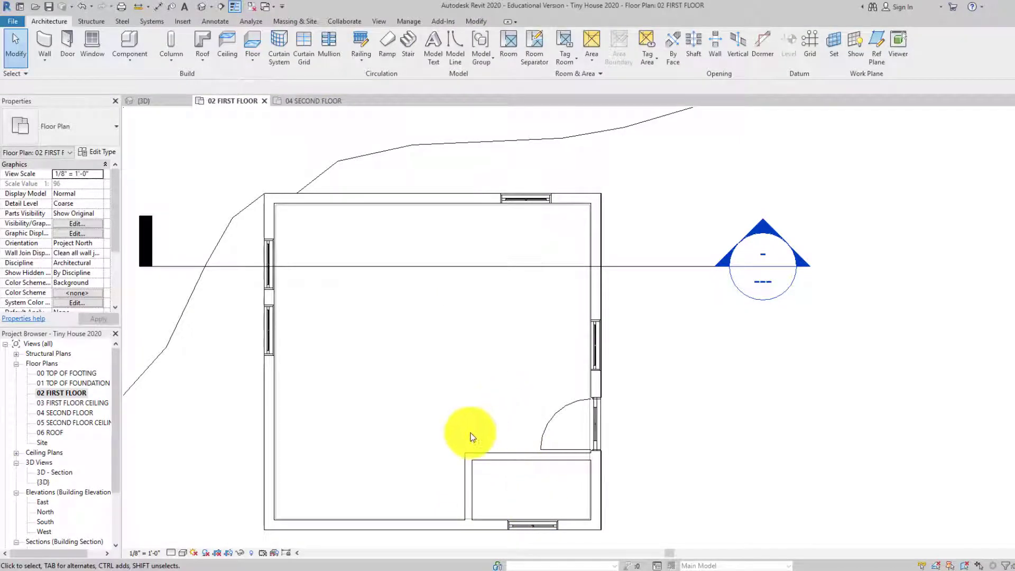
- Move the window on the east exterior wall farther north, to about 7'-0" from the north wall
scroll(472, 437, up, 3)
scroll(424, 403, down, 1)
scroll(494, 399, up, 1)
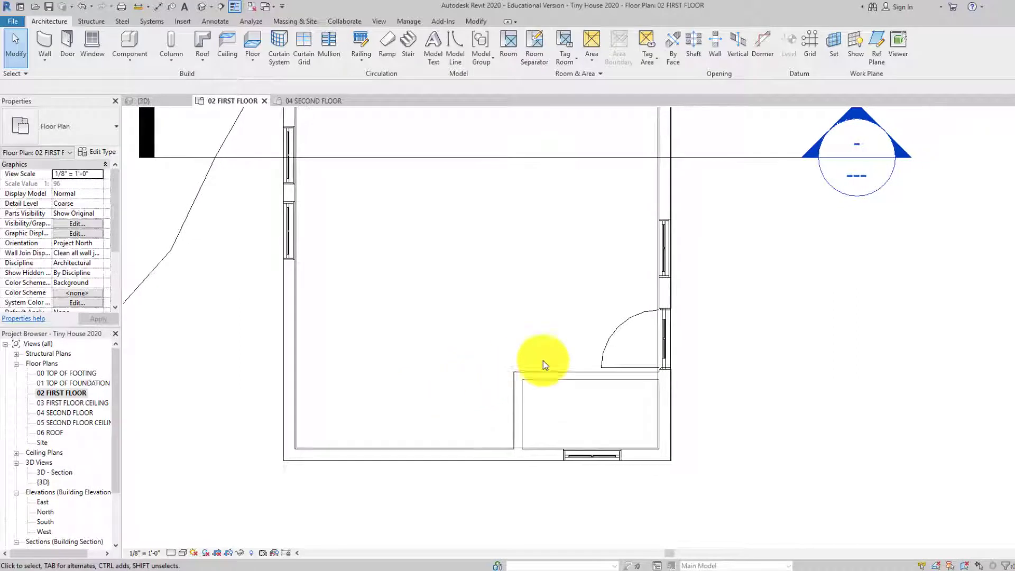
middle_drag(723, 315, 639, 370)
click(579, 295)
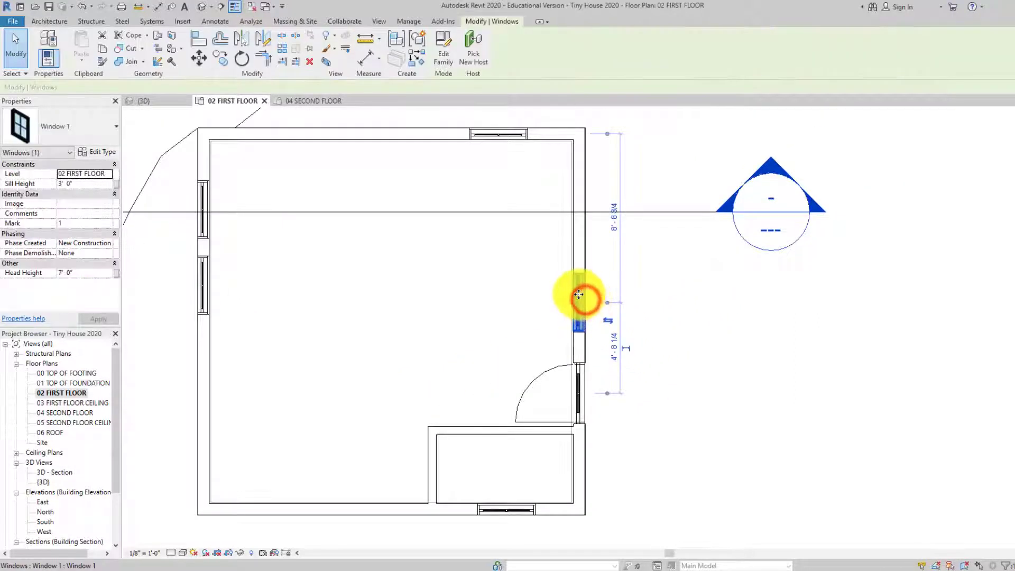
drag(578, 260, 577, 261)
- Move the entry door and the horizontal partition farther north, placing the door's centre about 4'-7" from the east window's centre
drag(578, 387, 578, 338)
click(612, 346)
drag(531, 429, 530, 401)
drag(579, 355, 584, 372)
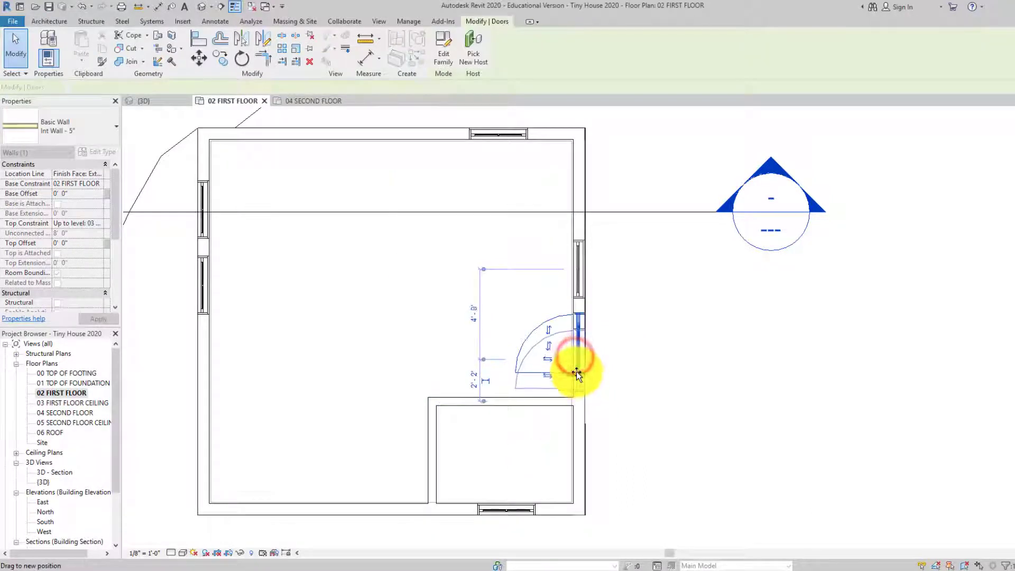
- Measure the spacing between the east window and the door by shifting the reference points of the window's temporary dimensions
click(582, 284)
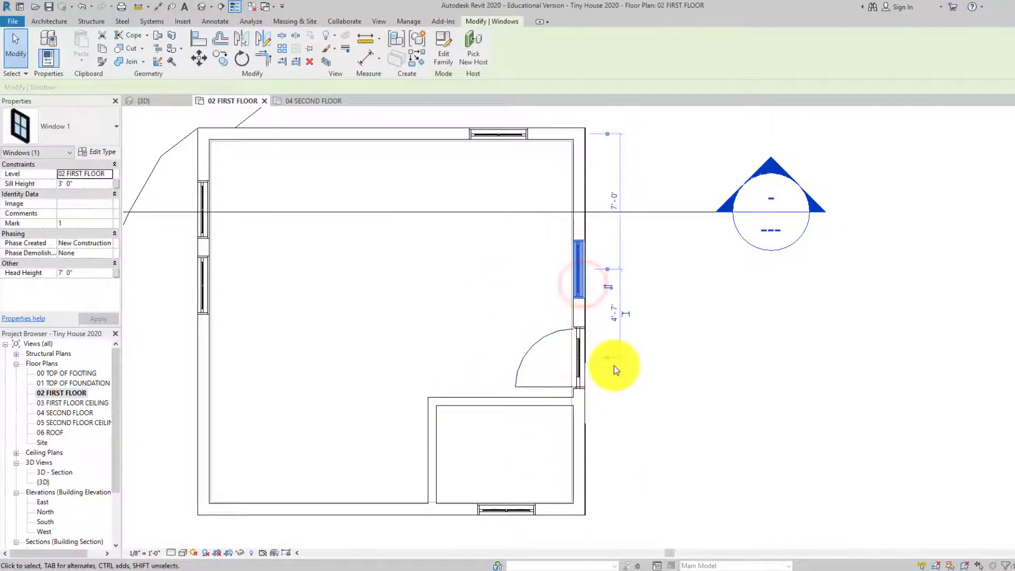
drag(606, 361, 606, 389)
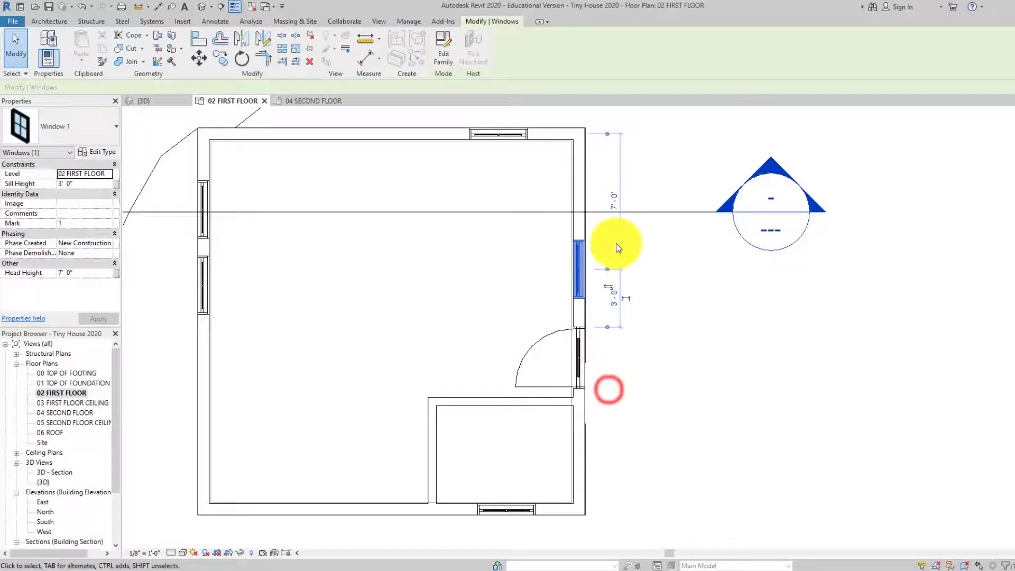
click(607, 296)
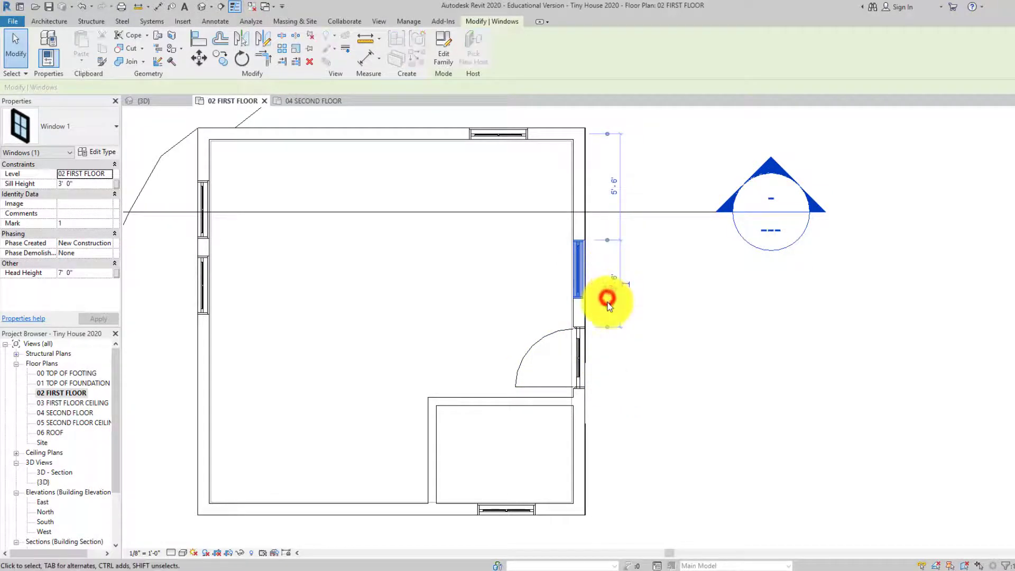
click(609, 241)
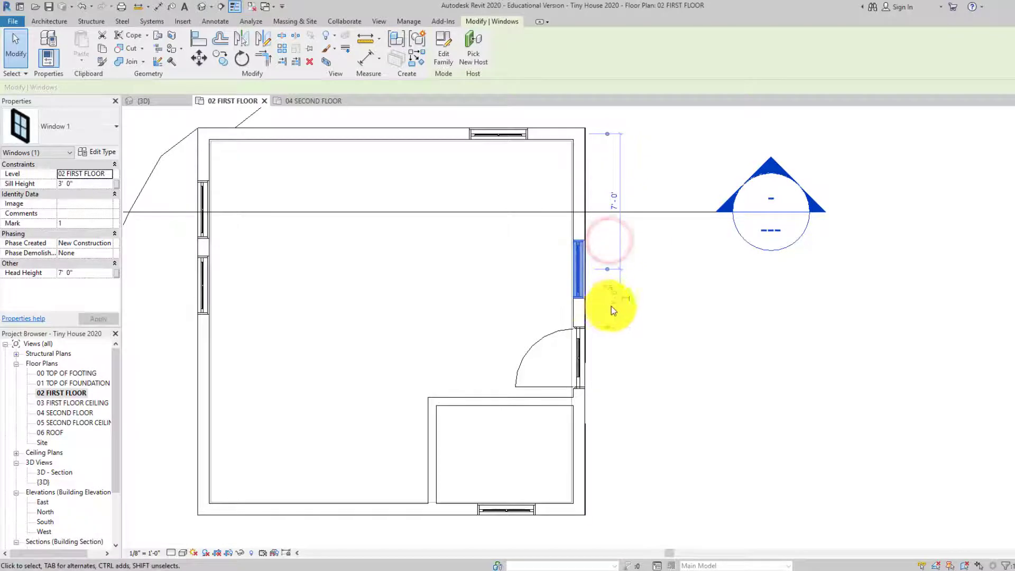
click(622, 372)
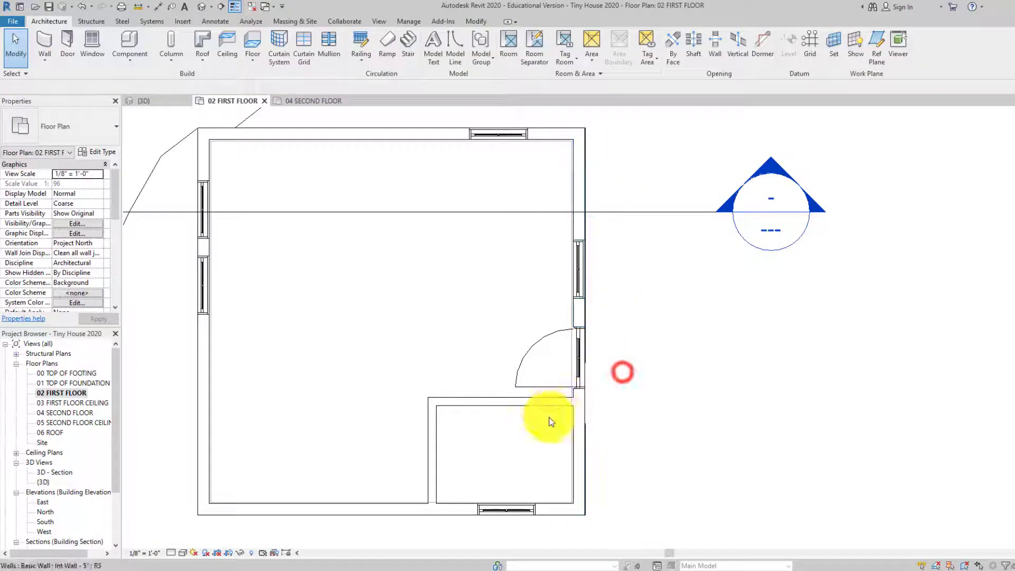
- Shift the horizontal partition slightly south, to about 5'-4" from the south wall, and check its position
click(506, 404)
click(503, 430)
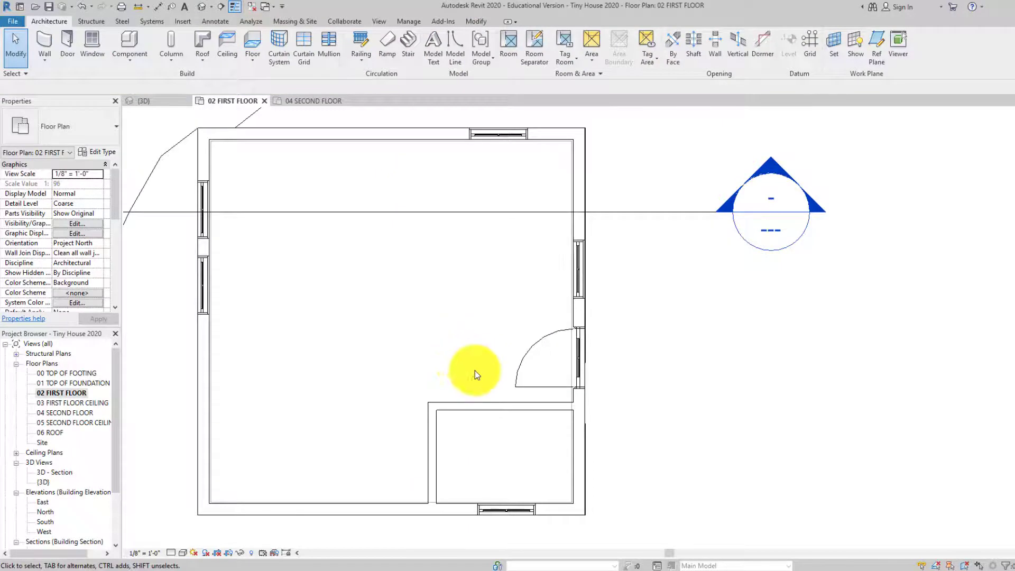
middle_drag(475, 370, 473, 344)
click(500, 386)
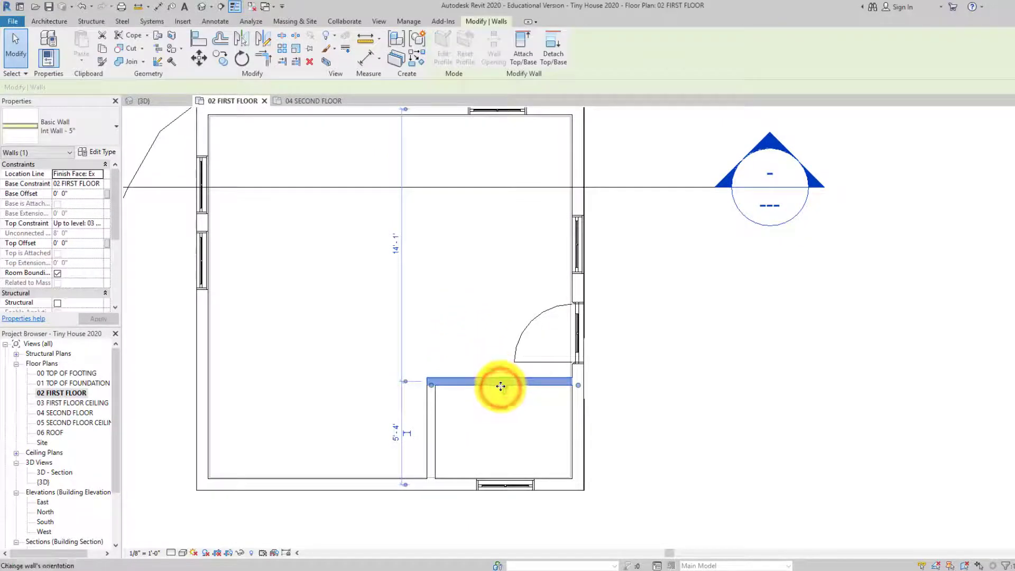
click(505, 420)
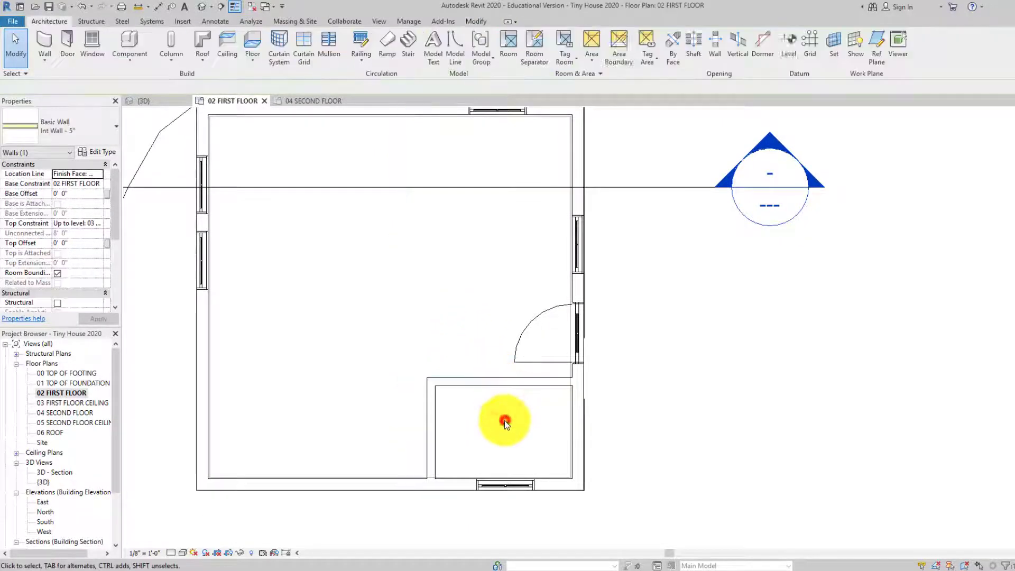
click(510, 380)
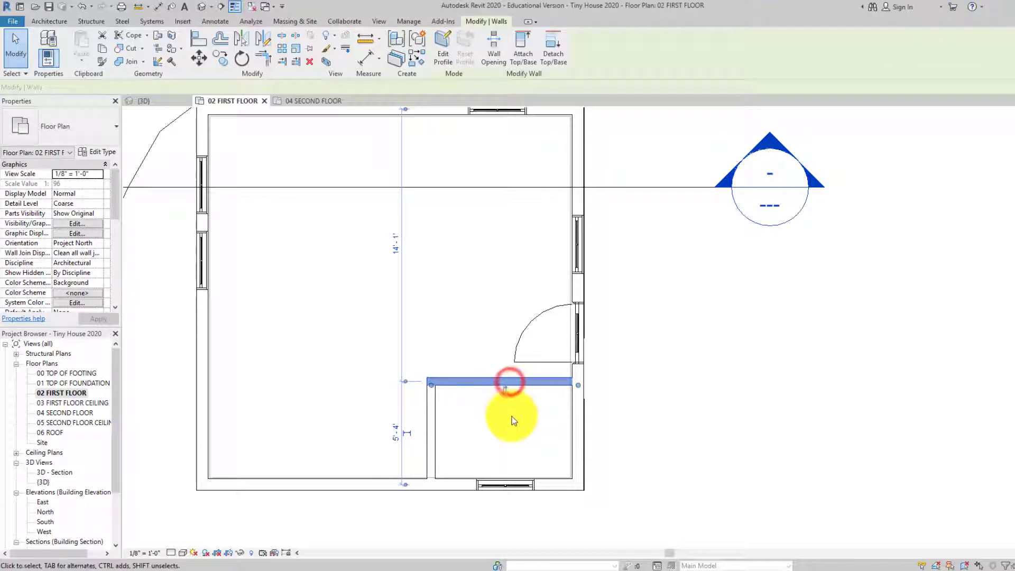
click(479, 419)
- Add an aligned dimension from the horizontal partition's north face to the south exterior wall's interior face, placed west of the small room
scroll(510, 404, up, 1)
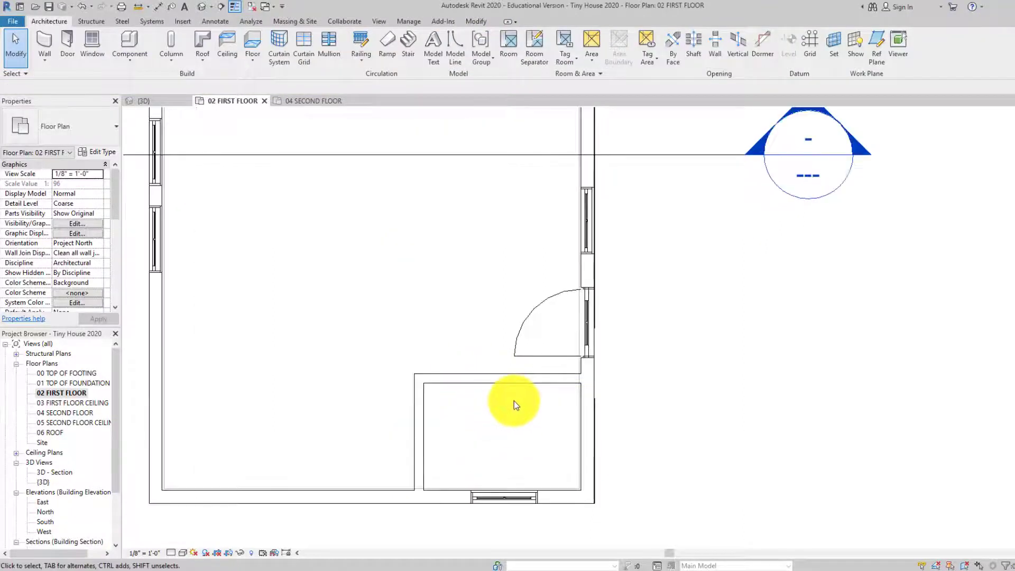
scroll(513, 400, up, 2)
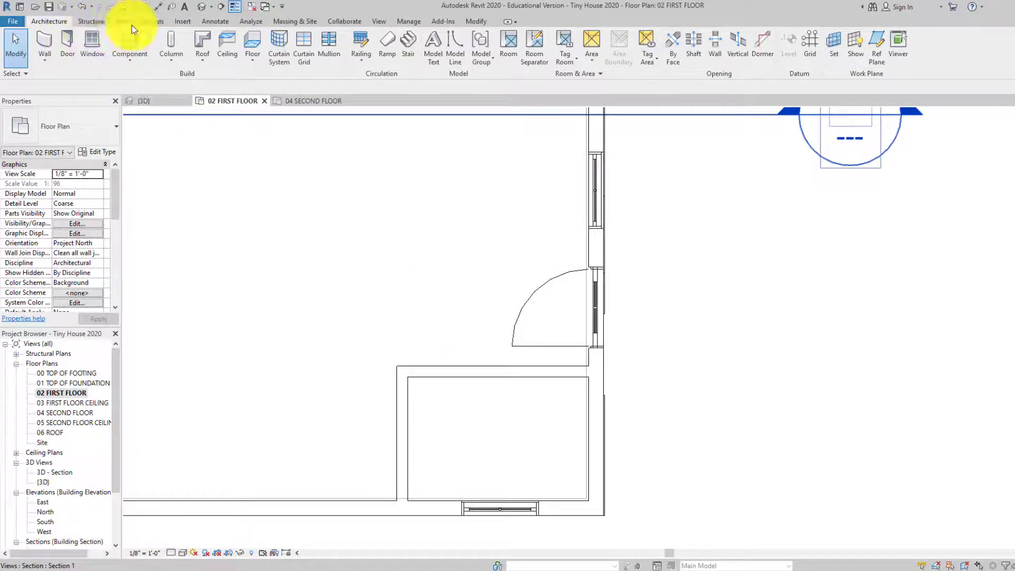
click(201, 23)
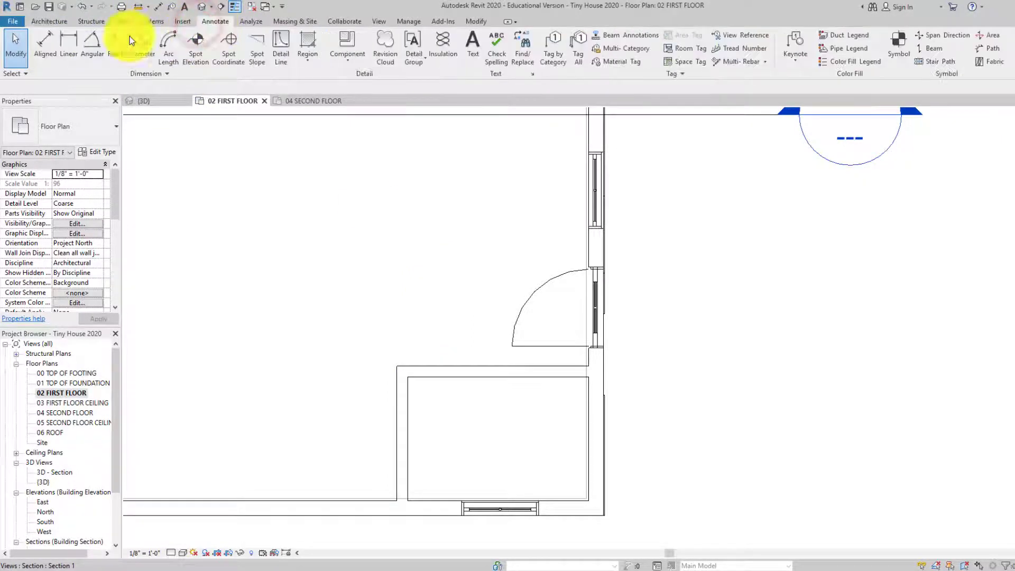
click(38, 44)
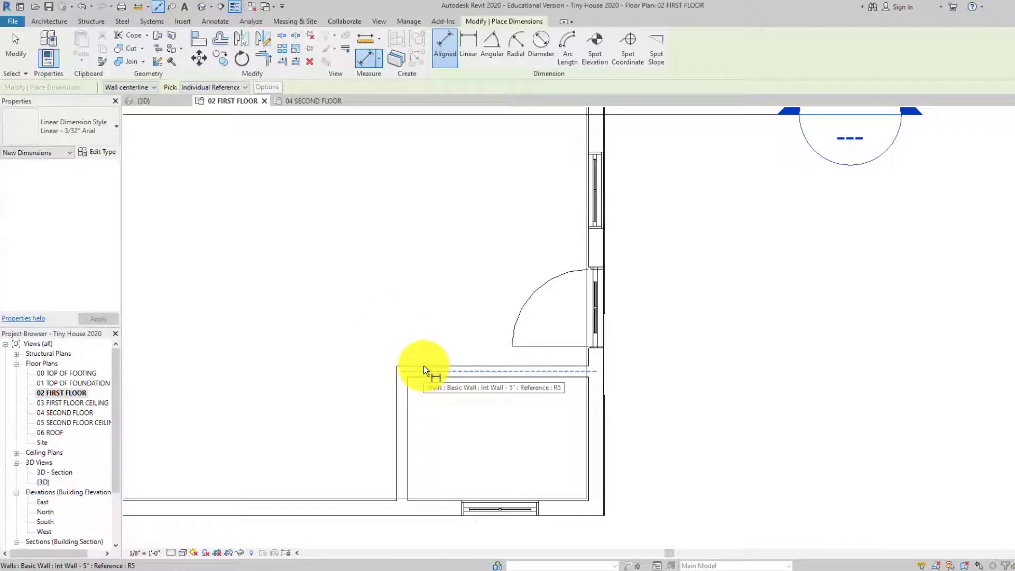
key(Tab)
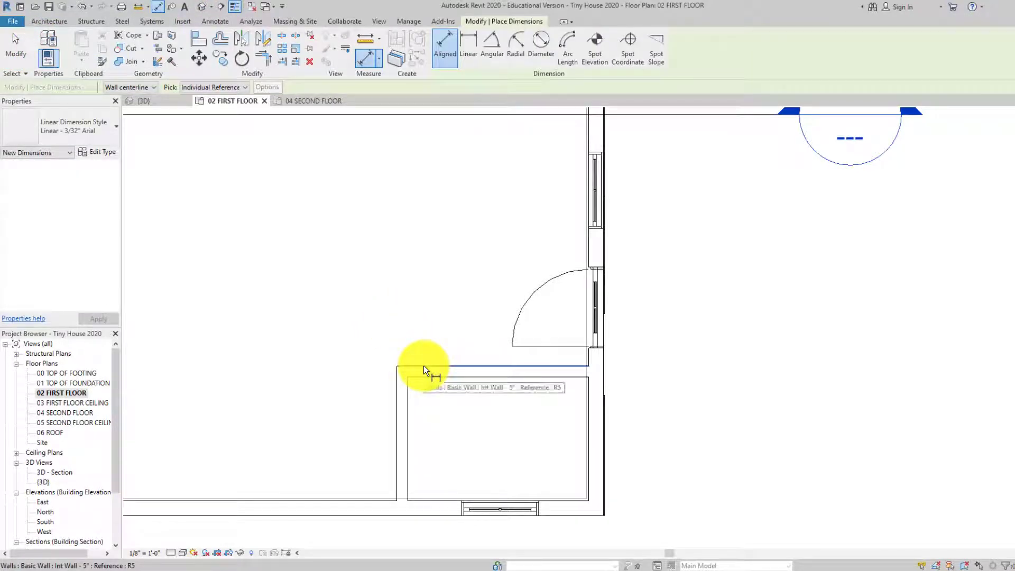
click(424, 366)
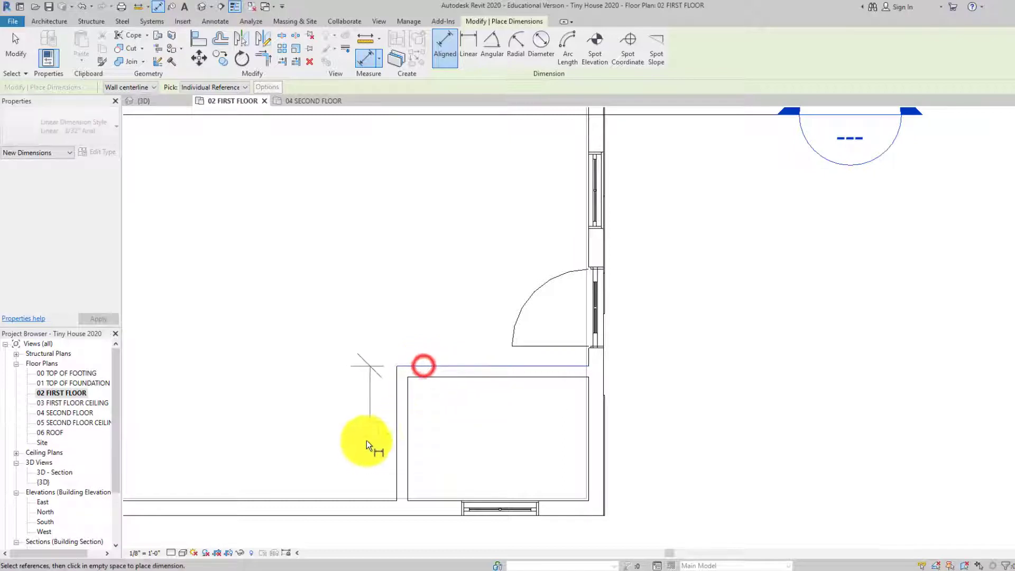
click(369, 500)
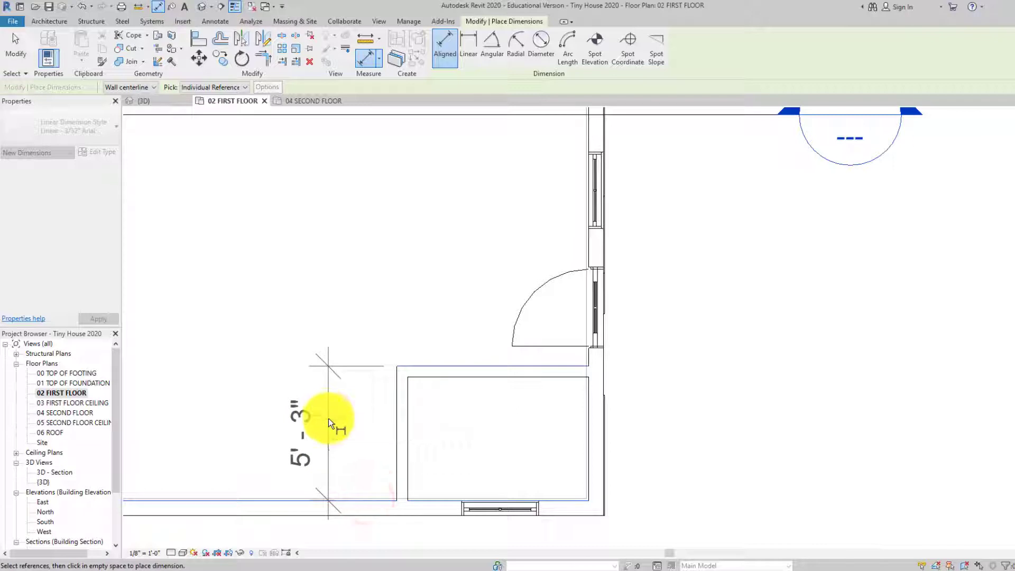
click(329, 417)
key(Escape)
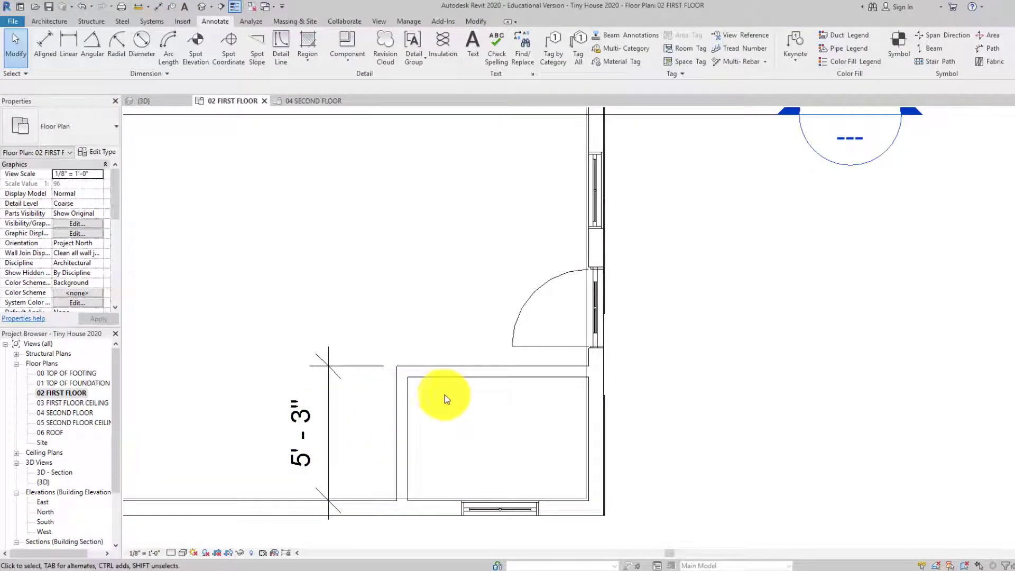
- Set the distance between the horizontal partition's north face and the south wall to 5'-6" by moving the partition
click(457, 377)
click(308, 424)
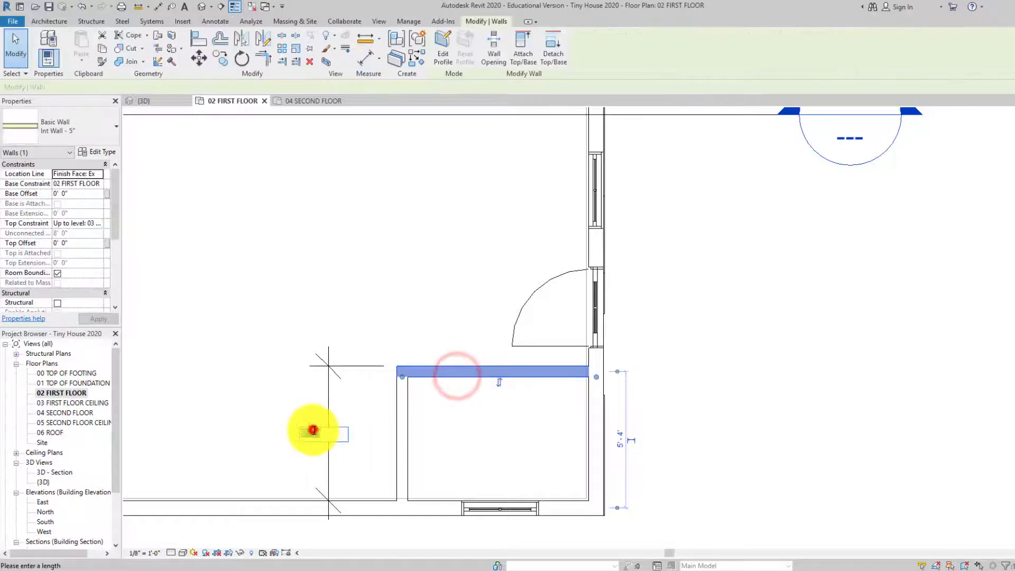
text(5'6")
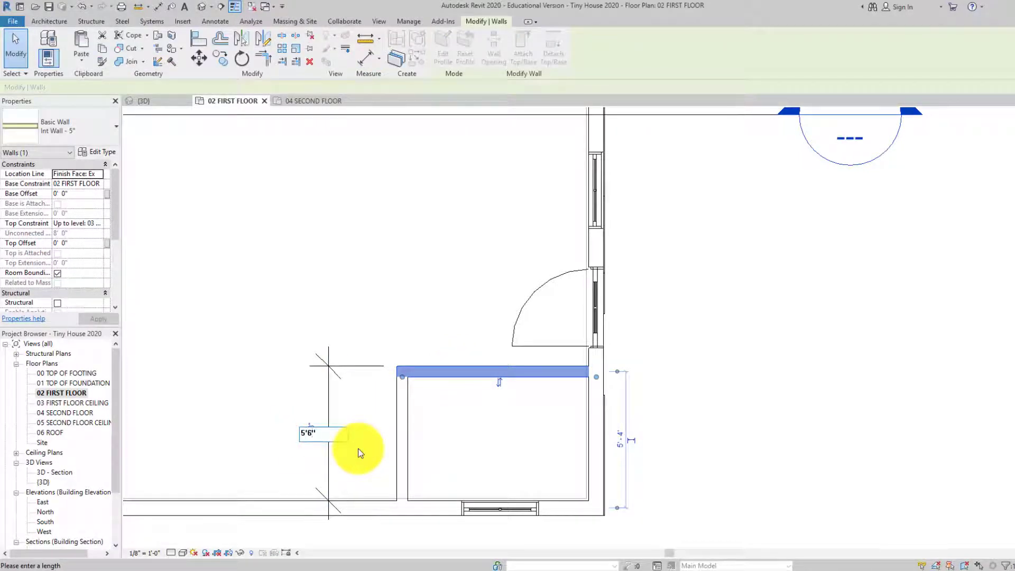
key(Return)
click(405, 323)
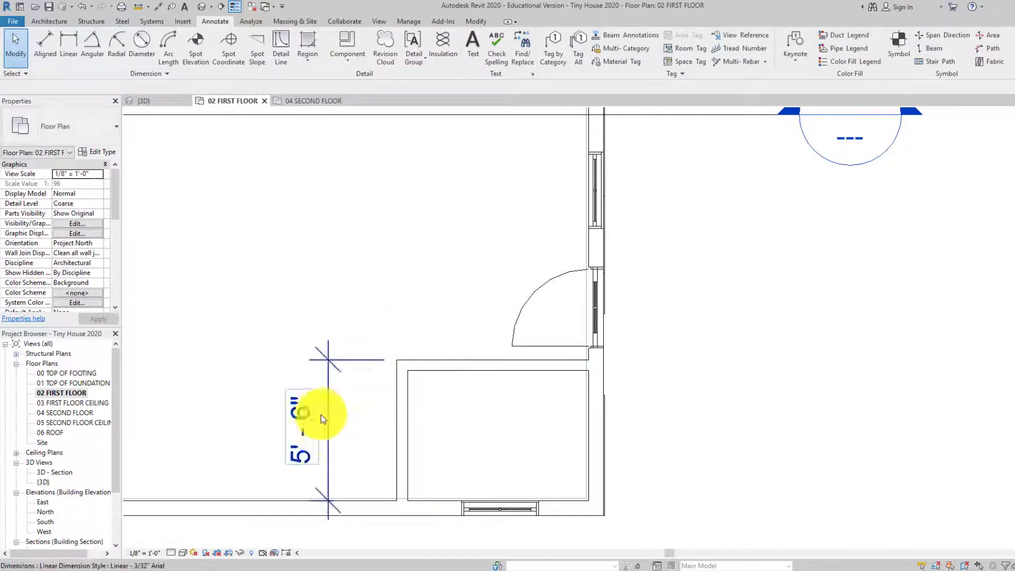
click(463, 363)
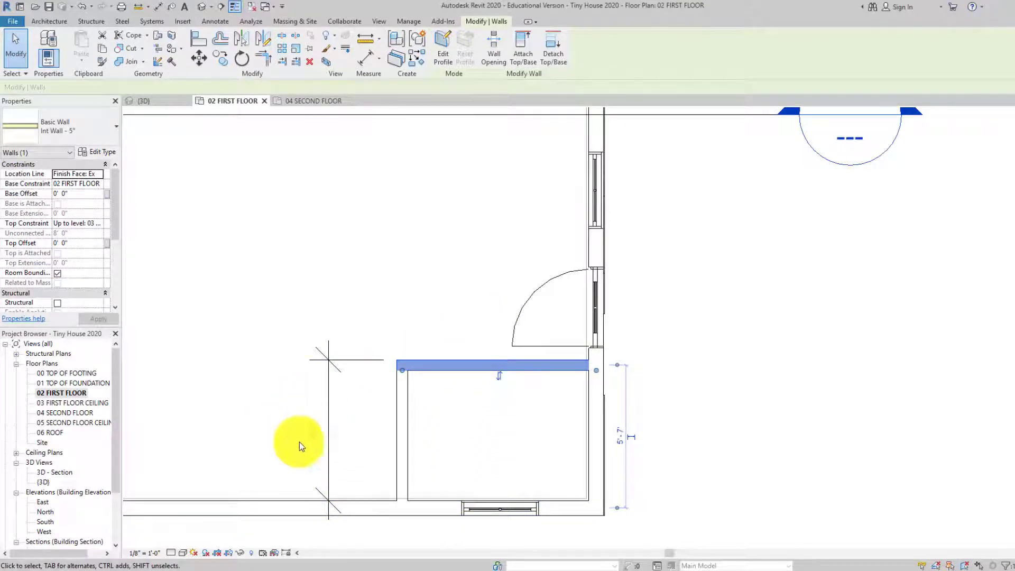
click(356, 422)
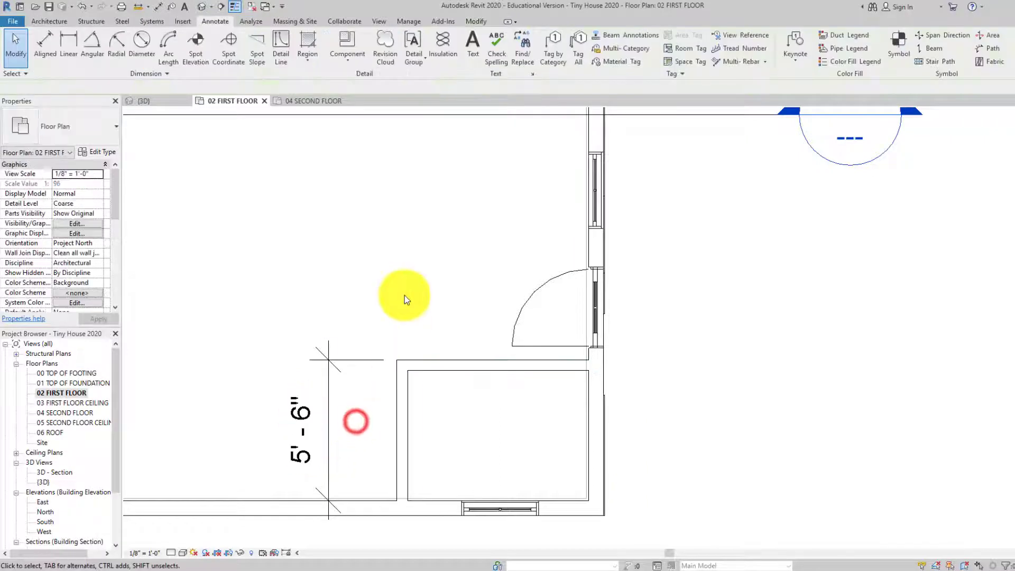
- Set the base level of the first-floor plan's underlay range to 02 FIRST FLOOR
scroll(406, 328, down, 2)
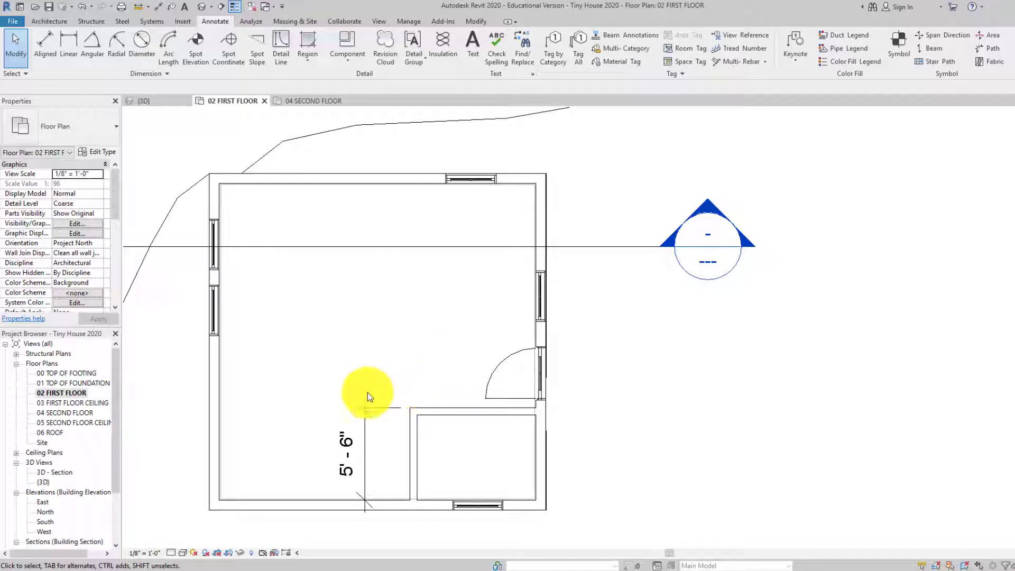
scroll(313, 453, up, 2)
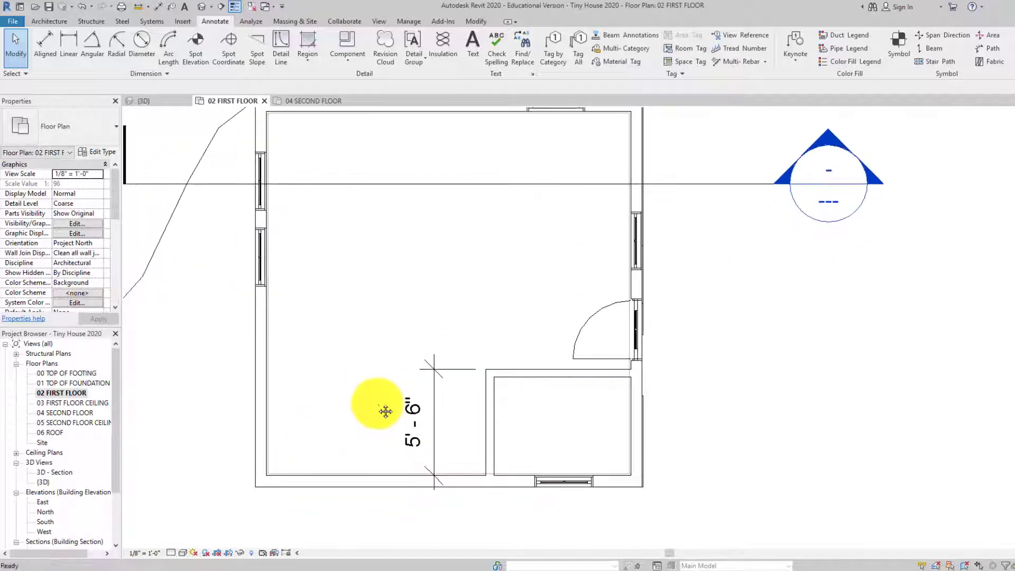
scroll(259, 317, up, 3)
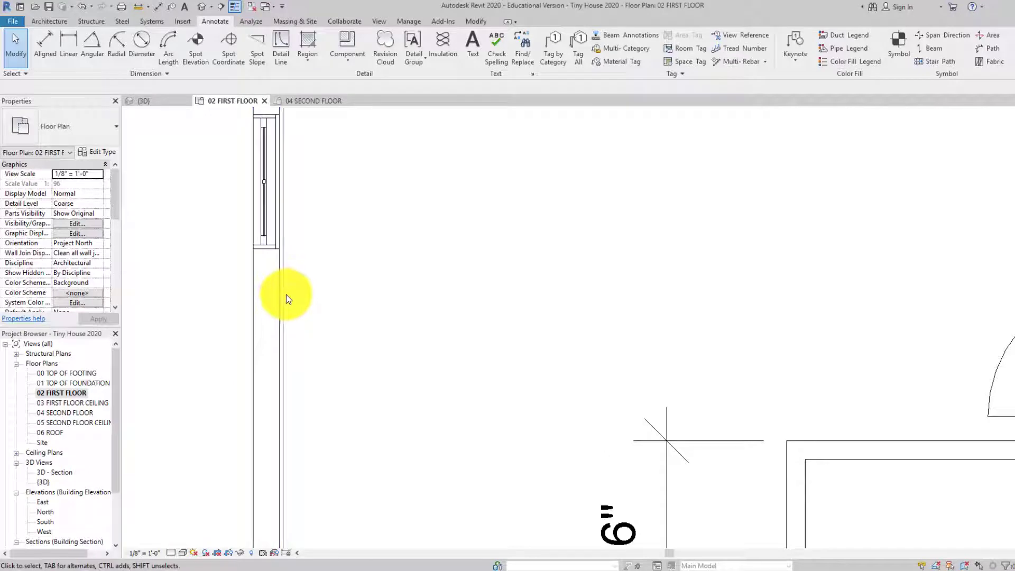
scroll(405, 350, down, 3)
scroll(306, 363, down, 1)
scroll(256, 340, up, 2)
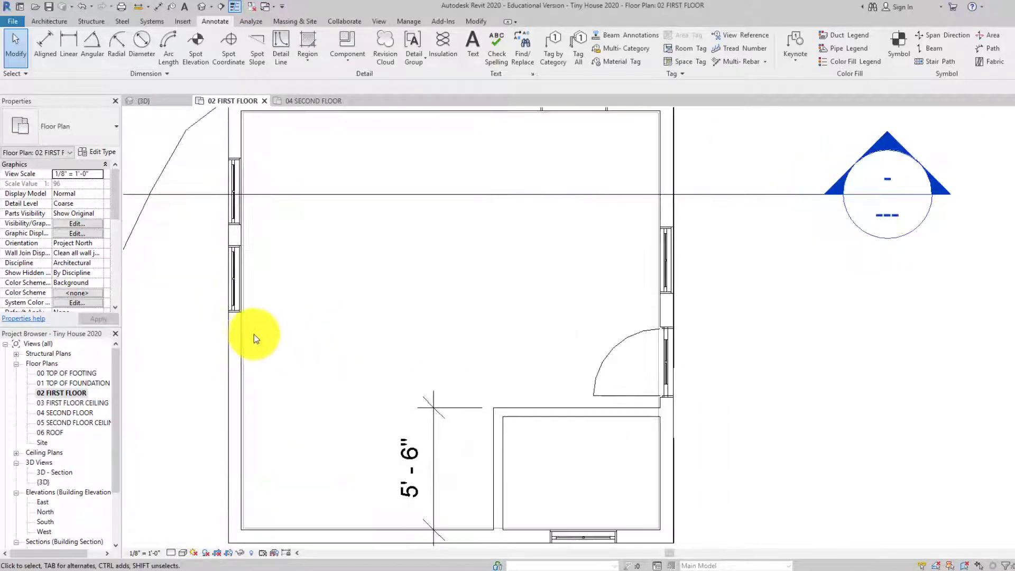
middle_drag(277, 342, 256, 355)
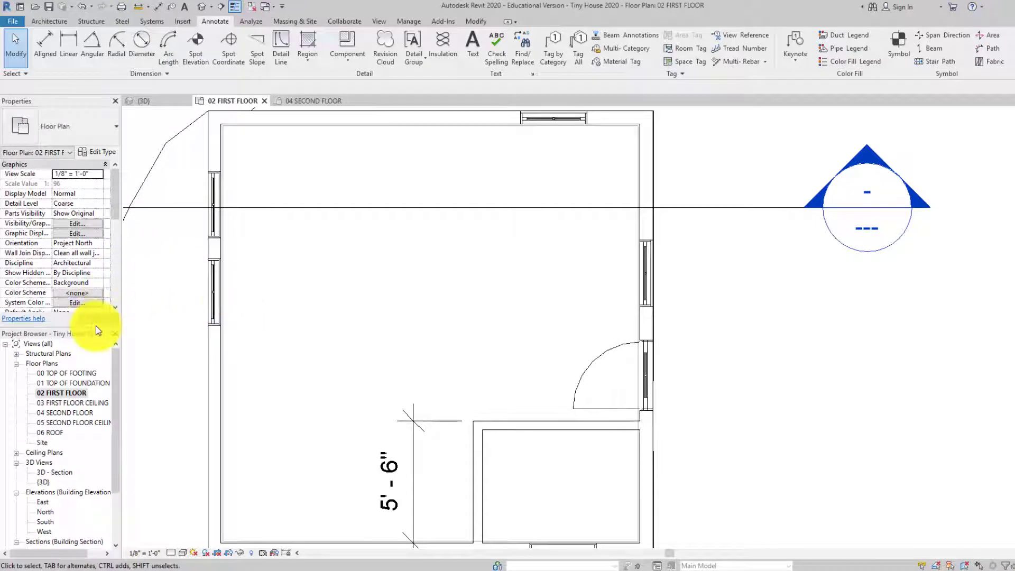
click(301, 261)
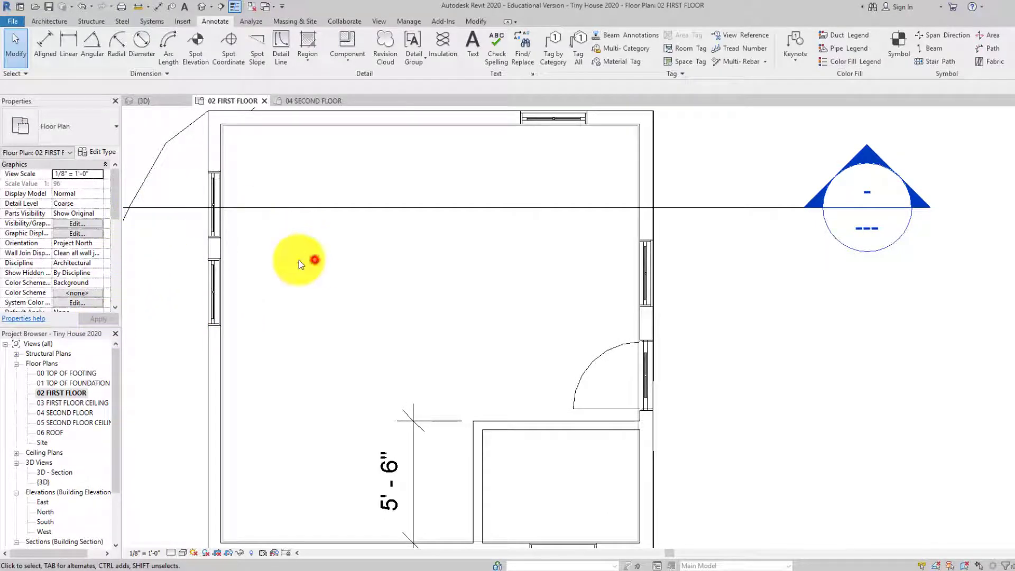
click(111, 132)
click(111, 132)
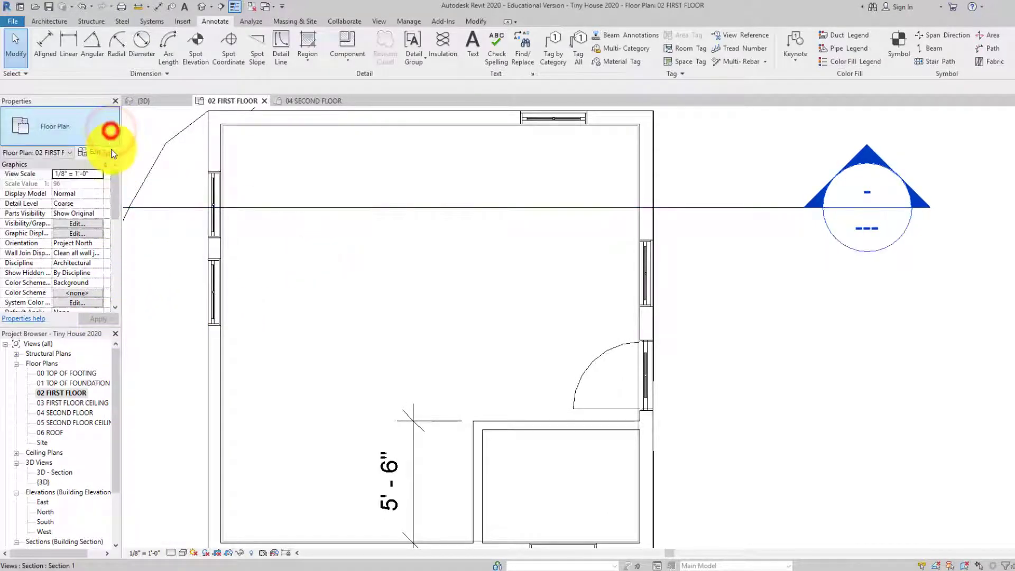
drag(112, 185, 111, 236)
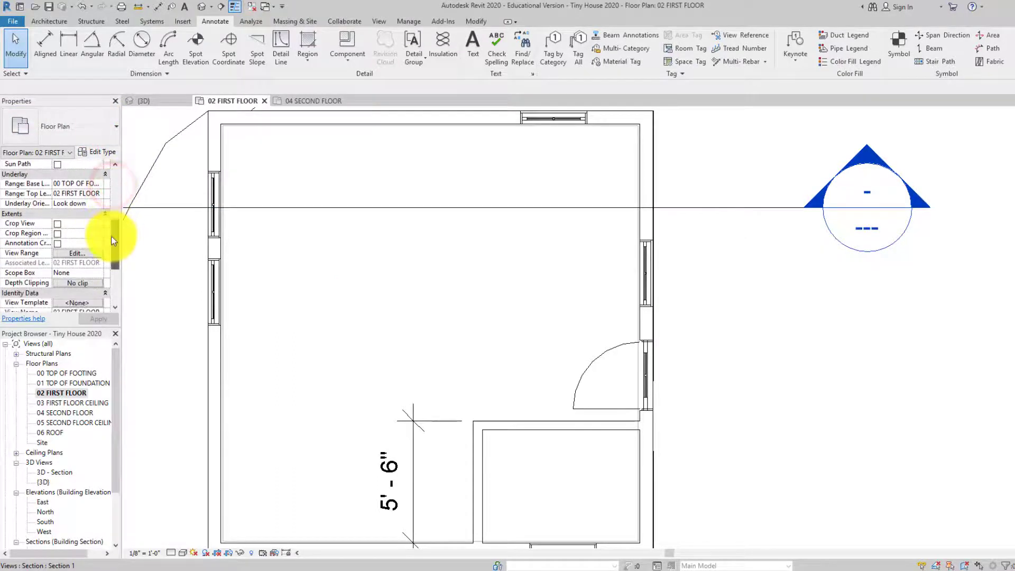
click(70, 183)
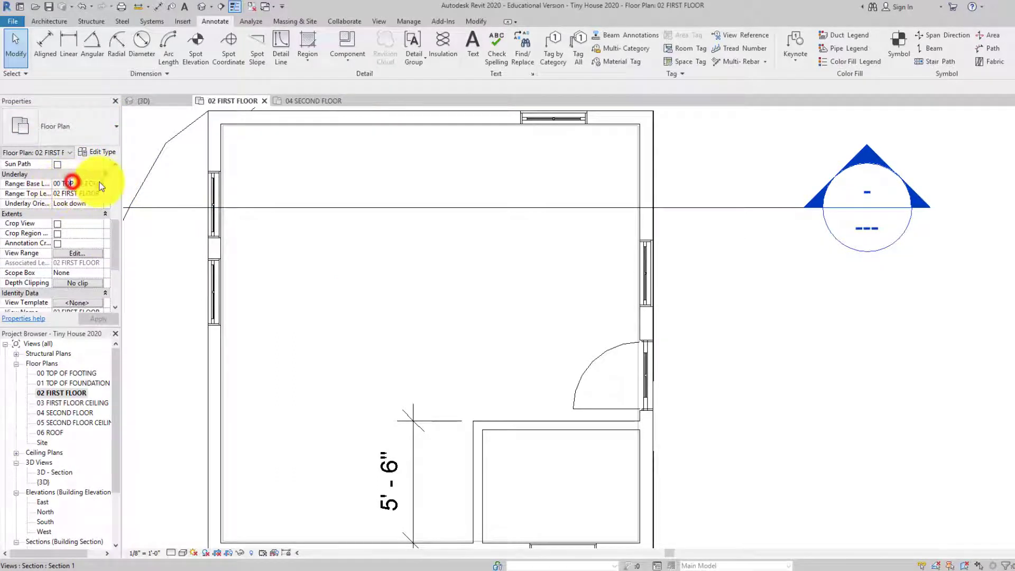
click(101, 183)
click(87, 217)
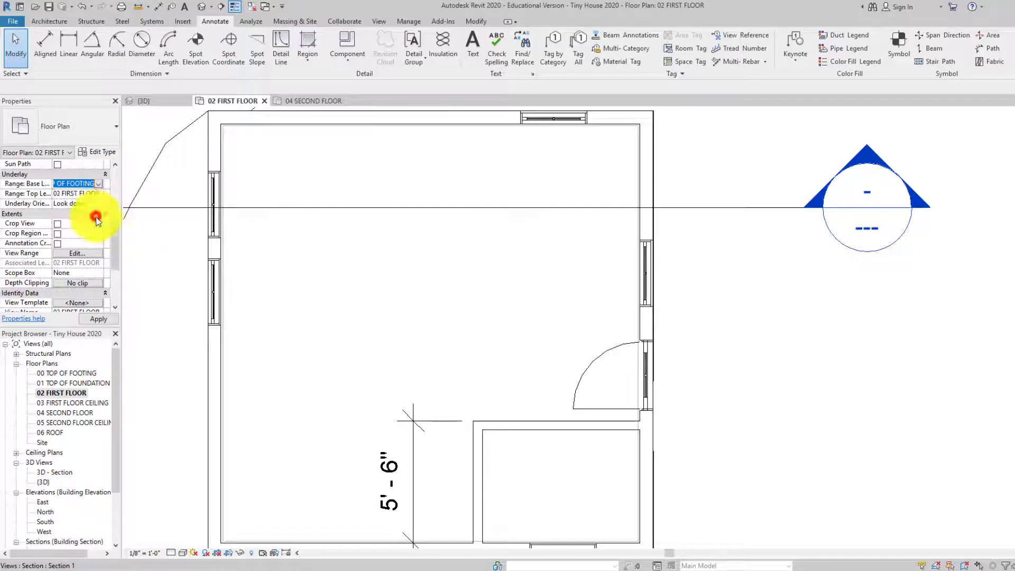
- Examine the east exterior wall around its window, the entry door and the horizontal partition's junction
scroll(352, 295, down, 2)
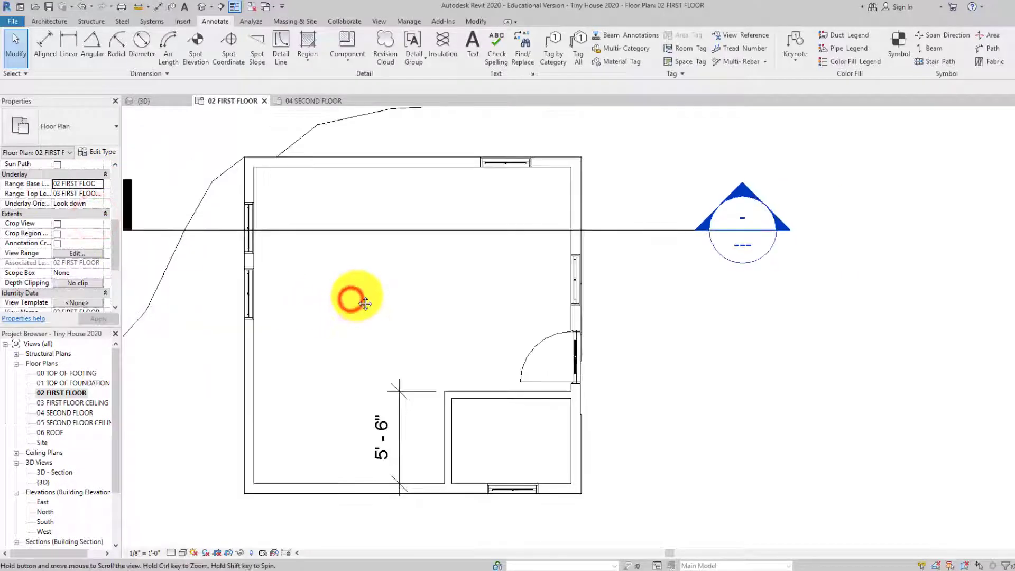
scroll(515, 345, up, 1)
middle_drag(411, 290, 420, 329)
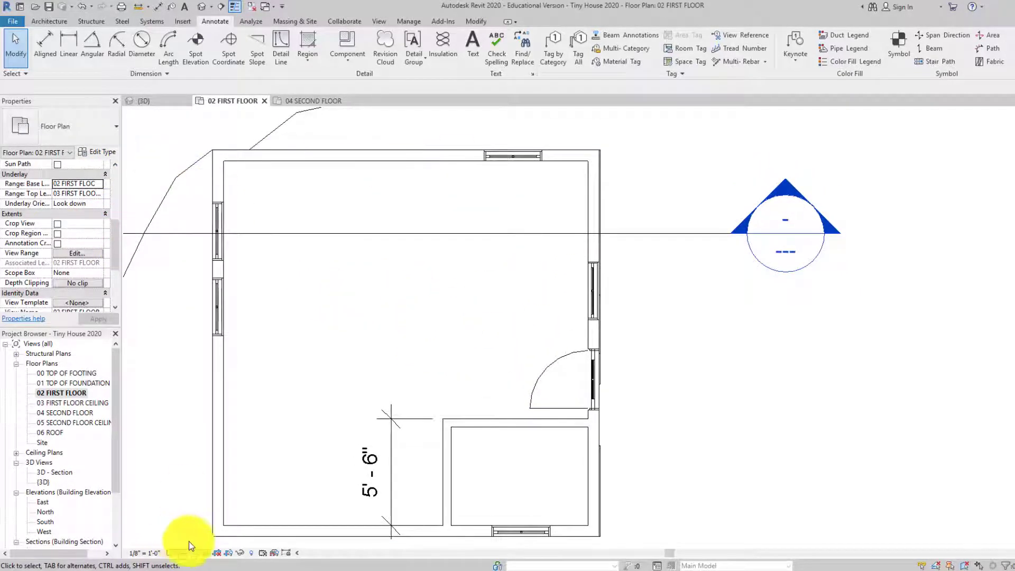
middle_drag(534, 443, 374, 434)
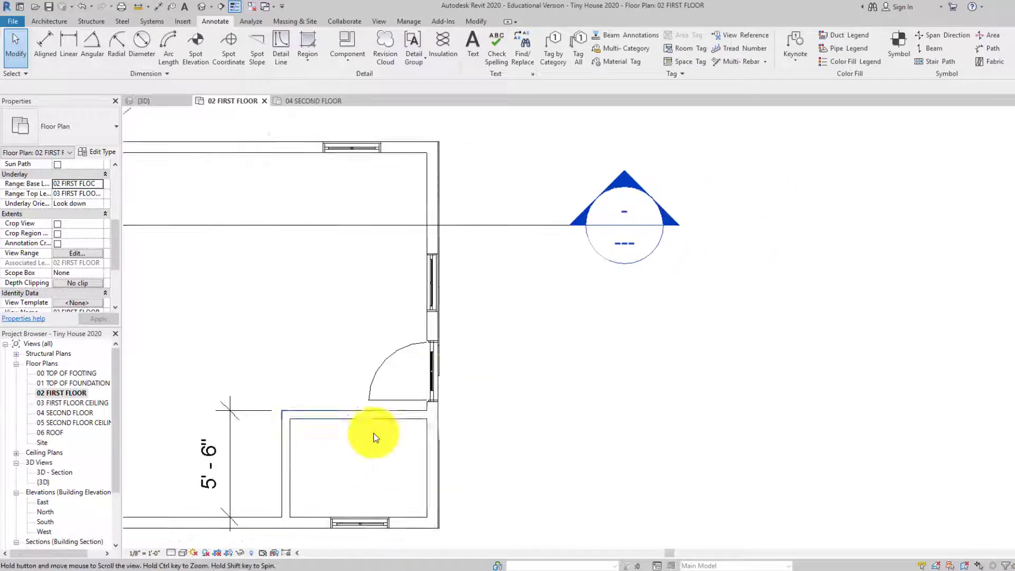
scroll(444, 297, up, 5)
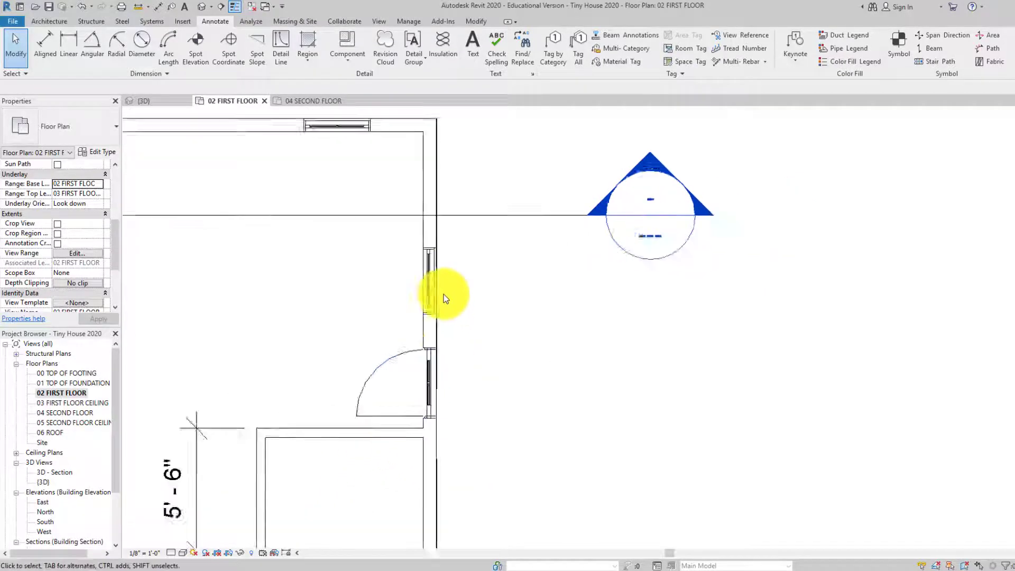
click(430, 328)
scroll(481, 450, down, 1)
middle_drag(491, 528, 470, 400)
click(477, 433)
scroll(470, 427, down, 1)
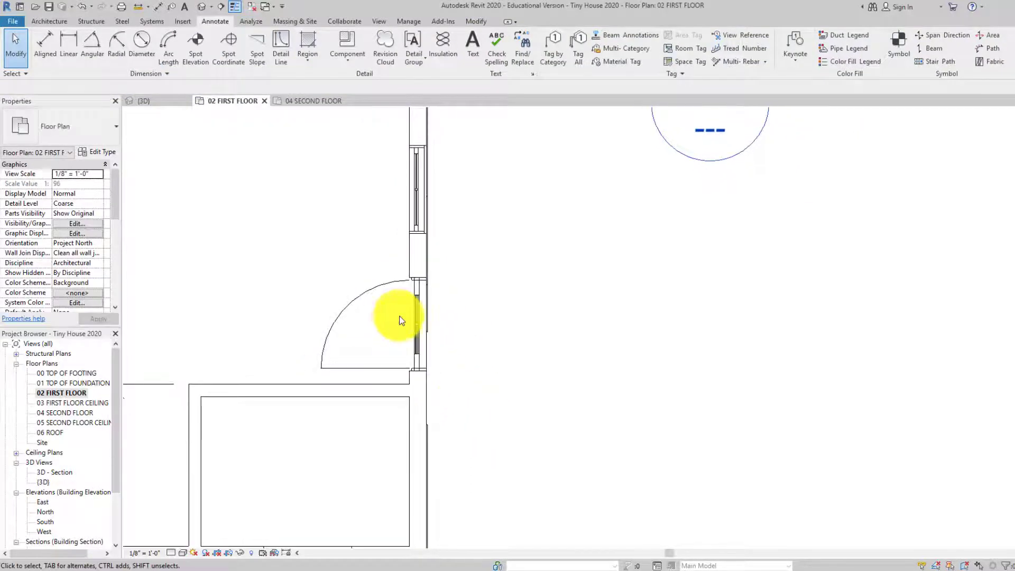
middle_drag(398, 412, 458, 402)
scroll(458, 401, down, 2)
middle_drag(395, 367, 450, 389)
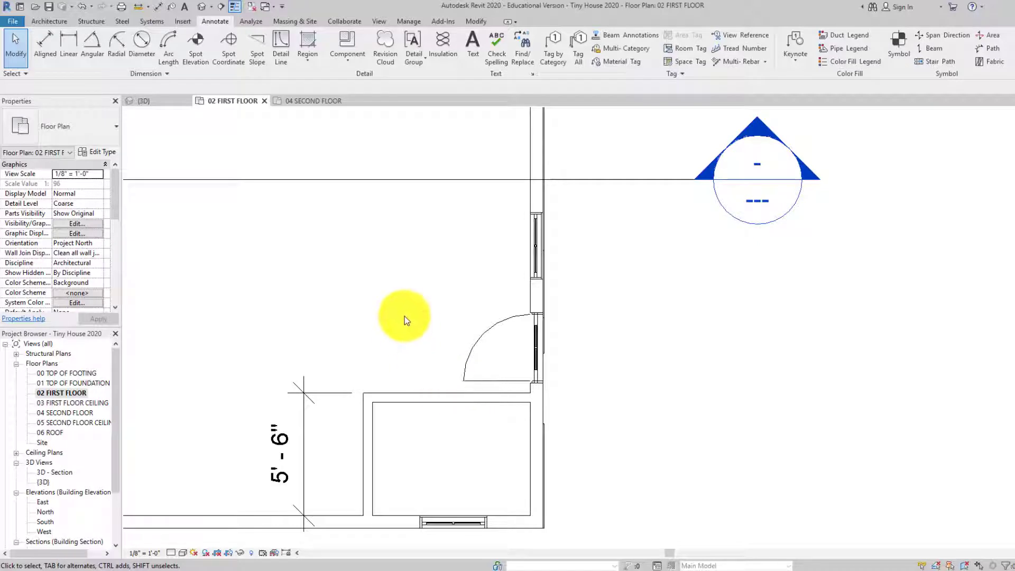
- Add an aligned dimension from the horizontal partition's north face to the entry door's centre, placed outside the east wall
middle_drag(404, 316, 405, 327)
click(51, 63)
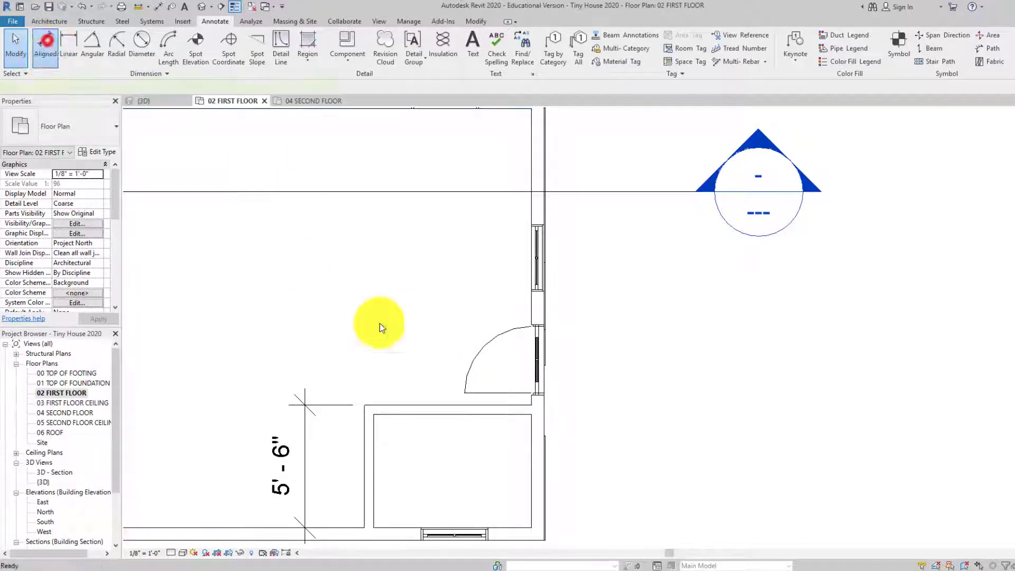
click(384, 404)
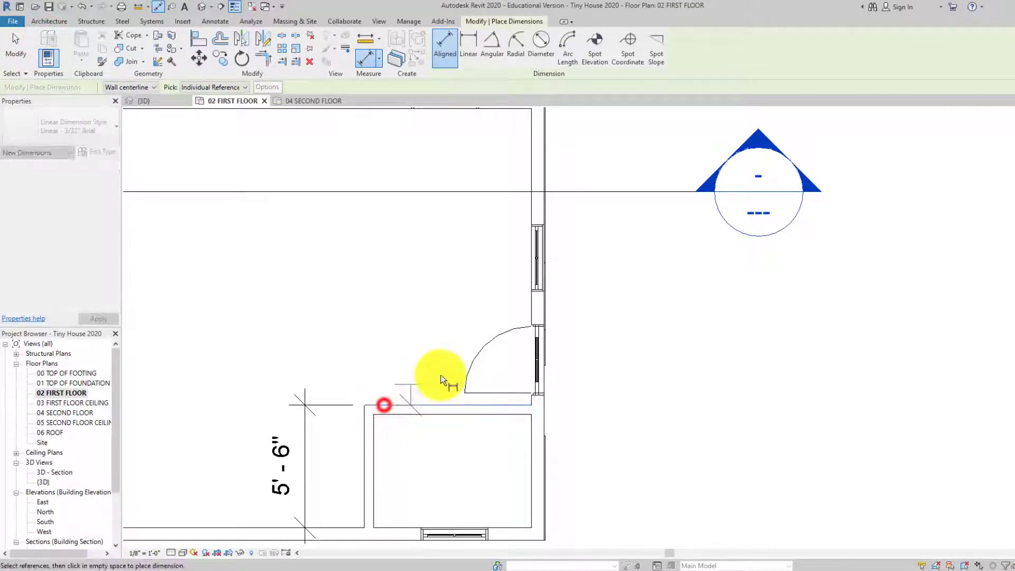
click(534, 358)
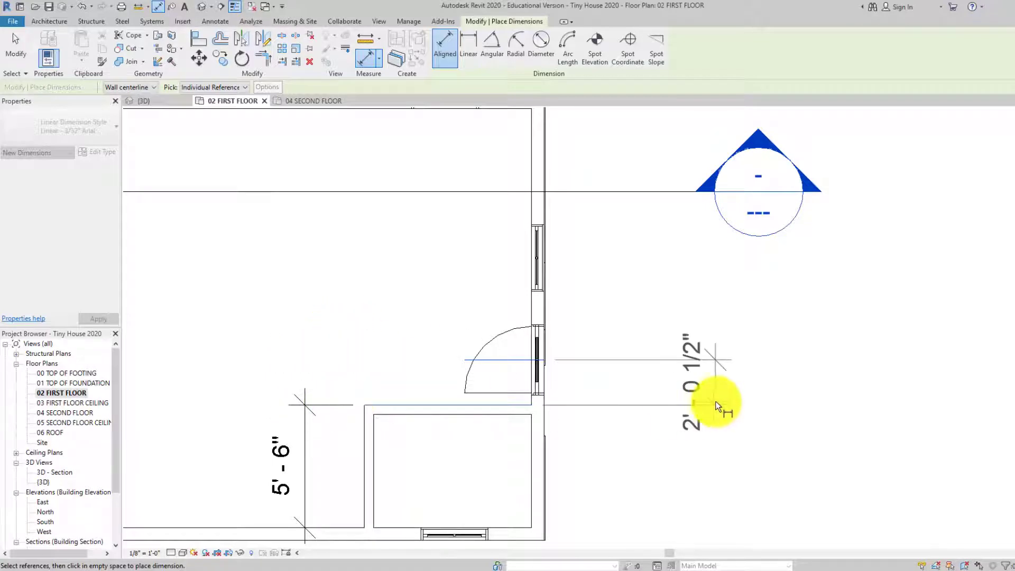
click(646, 392)
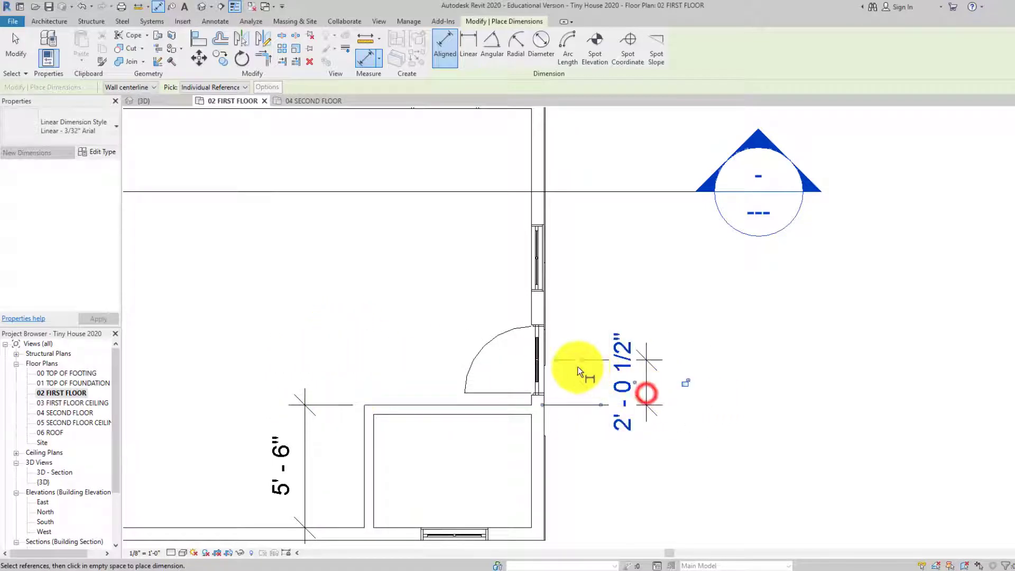
click(541, 360)
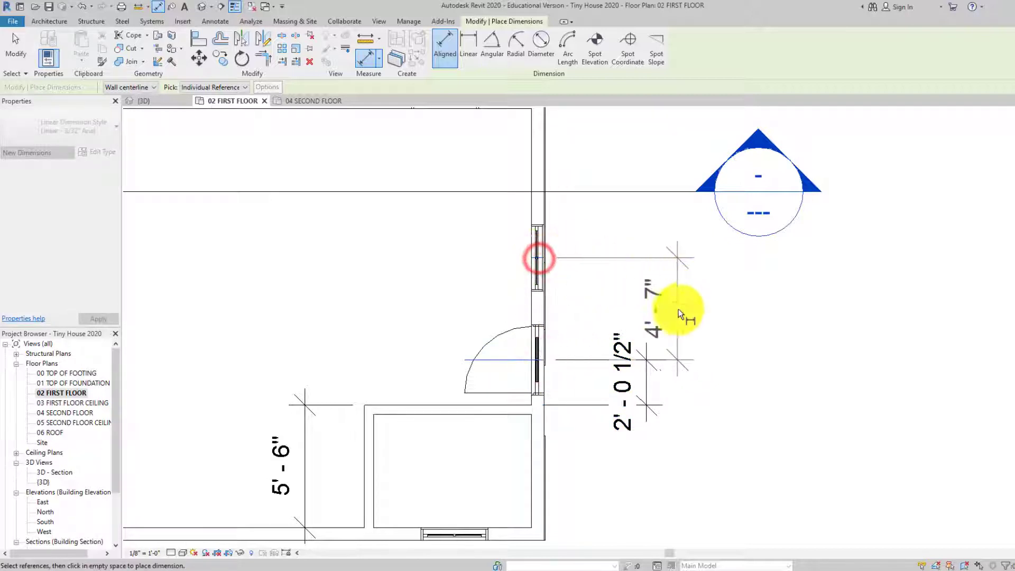
key(Escape)
key(Escape)
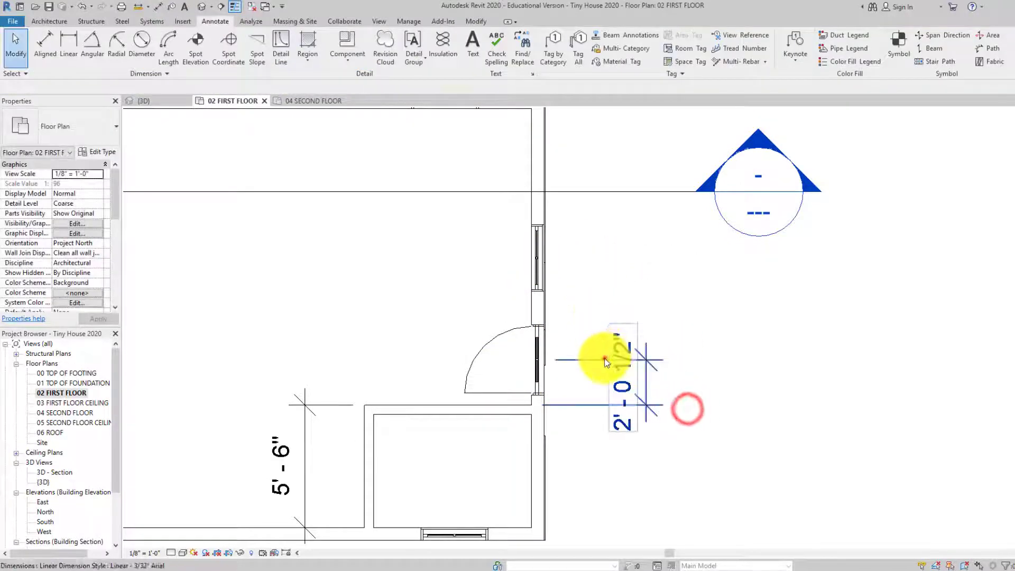
- Replace the partition-to-door dimension with an aligned dimension chain outside the east wall, from its south end through the door and window centres to its north end
click(600, 356)
key(Delete)
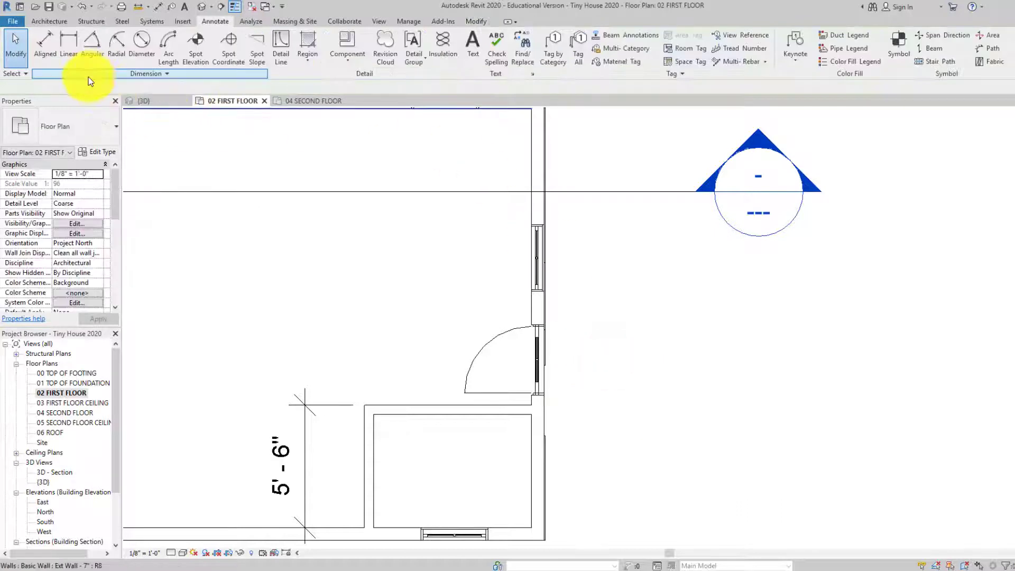
click(46, 41)
middle_drag(503, 438, 461, 372)
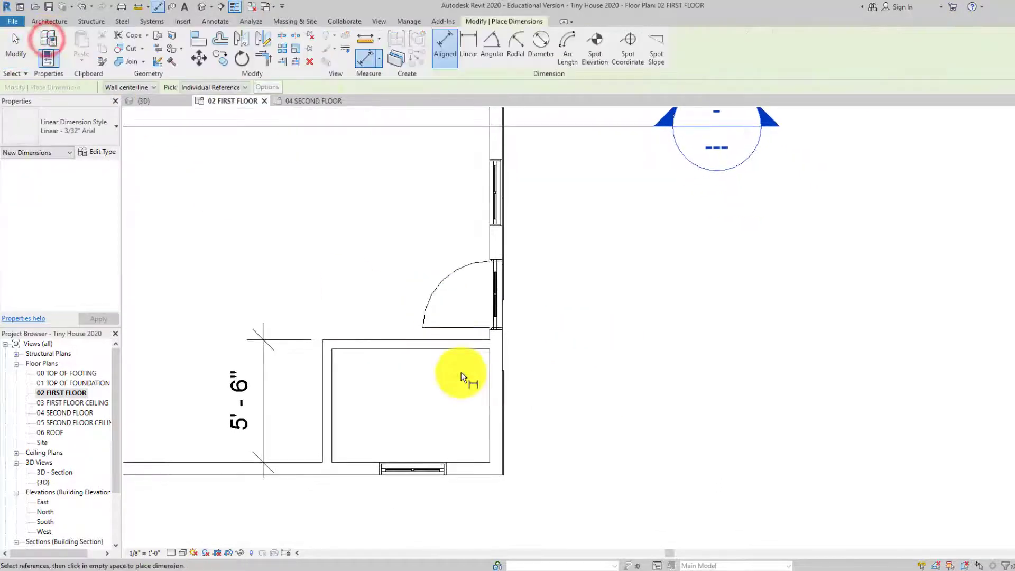
click(491, 477)
middle_drag(517, 291, 515, 318)
click(500, 317)
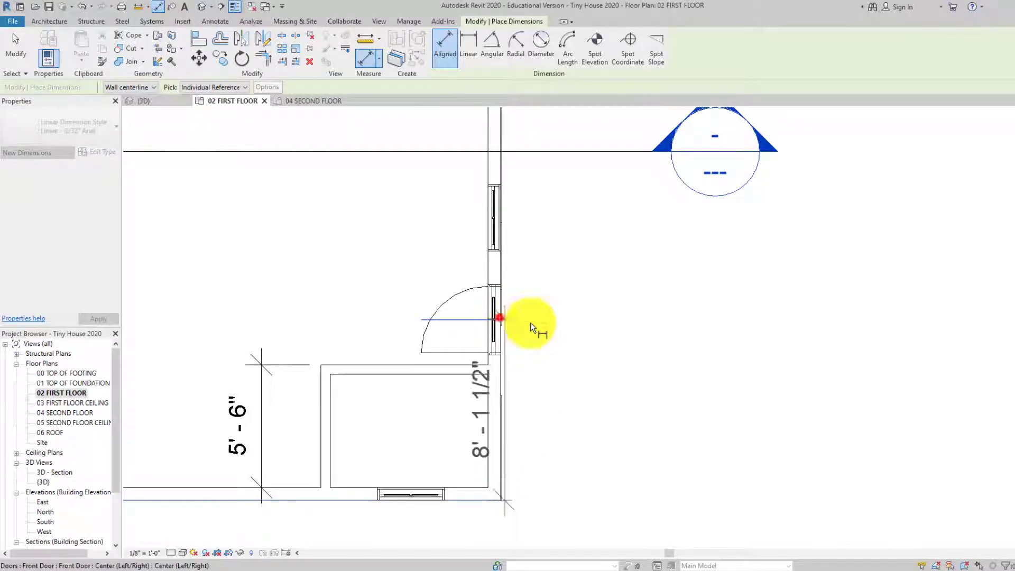
click(496, 219)
middle_drag(606, 230, 649, 362)
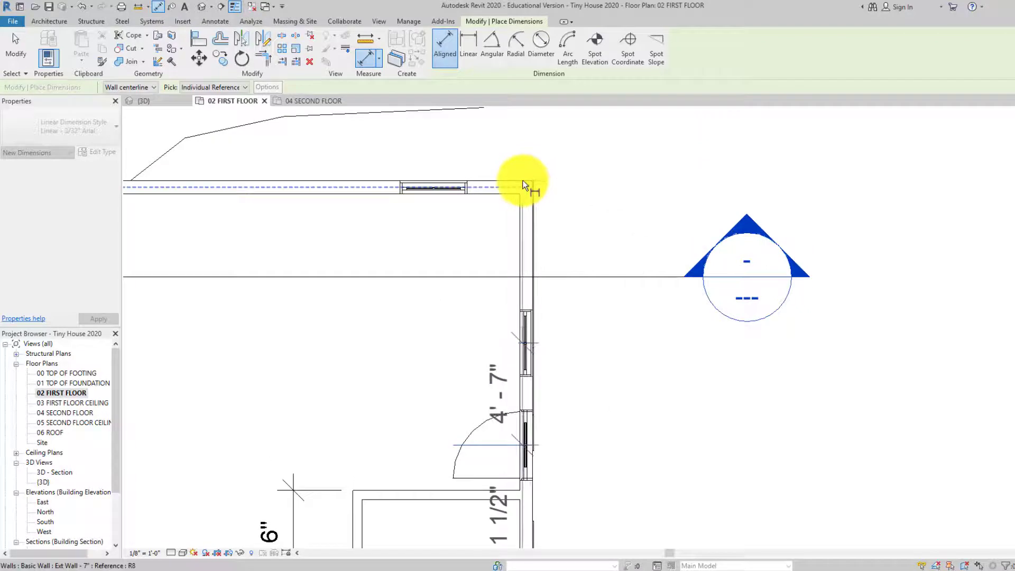
click(523, 180)
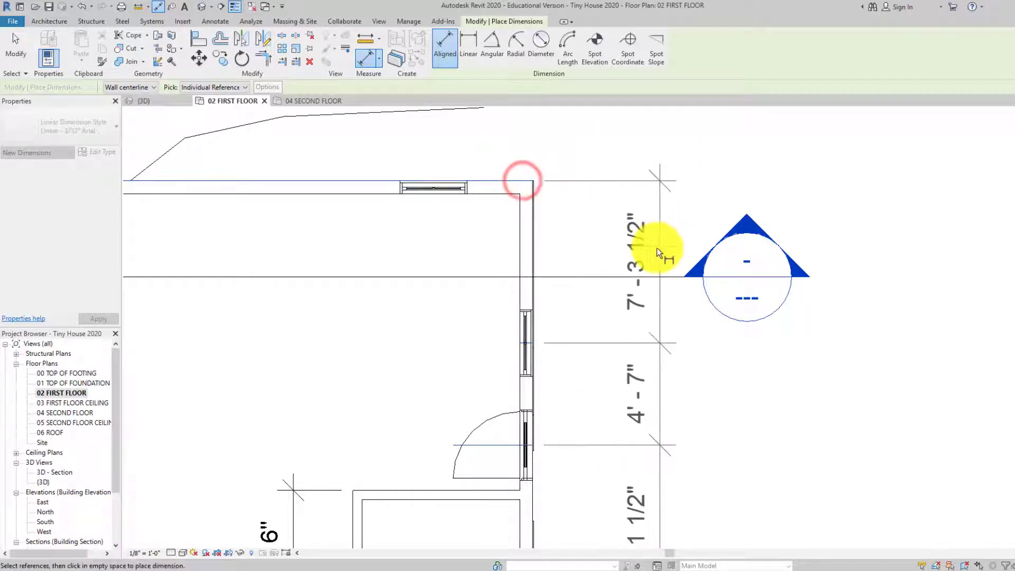
click(655, 247)
middle_drag(682, 425, 608, 329)
key(Escape)
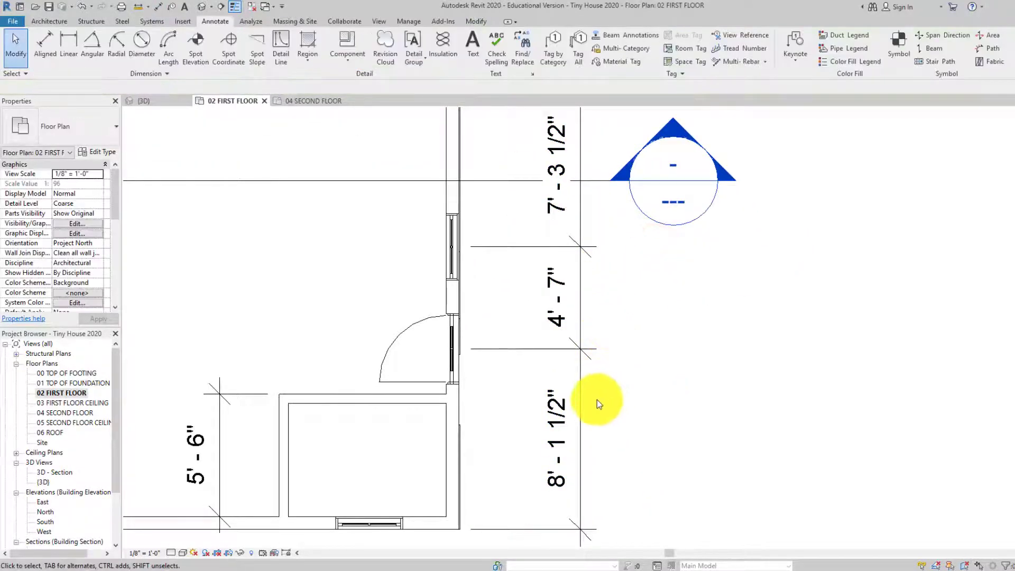
- Move the entry door so its centre is 8'-0" from the south wall's exterior face
middle_drag(607, 411, 595, 380)
click(555, 430)
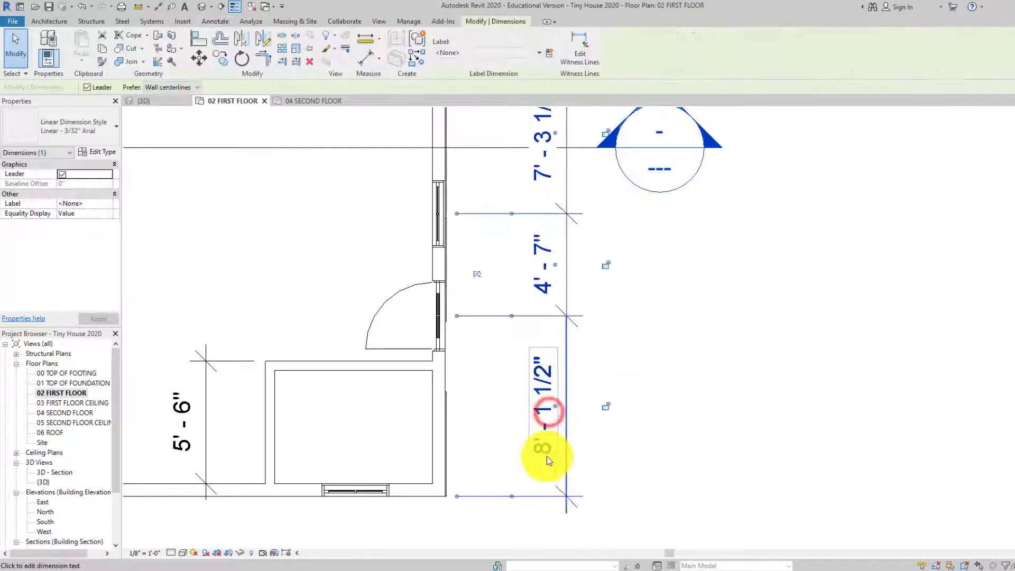
click(546, 456)
click(567, 411)
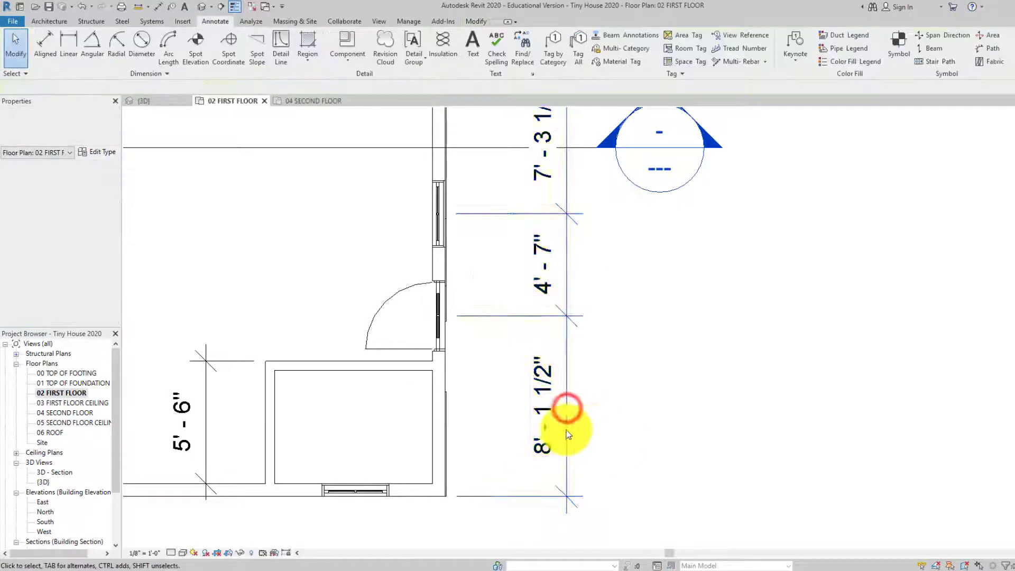
click(437, 337)
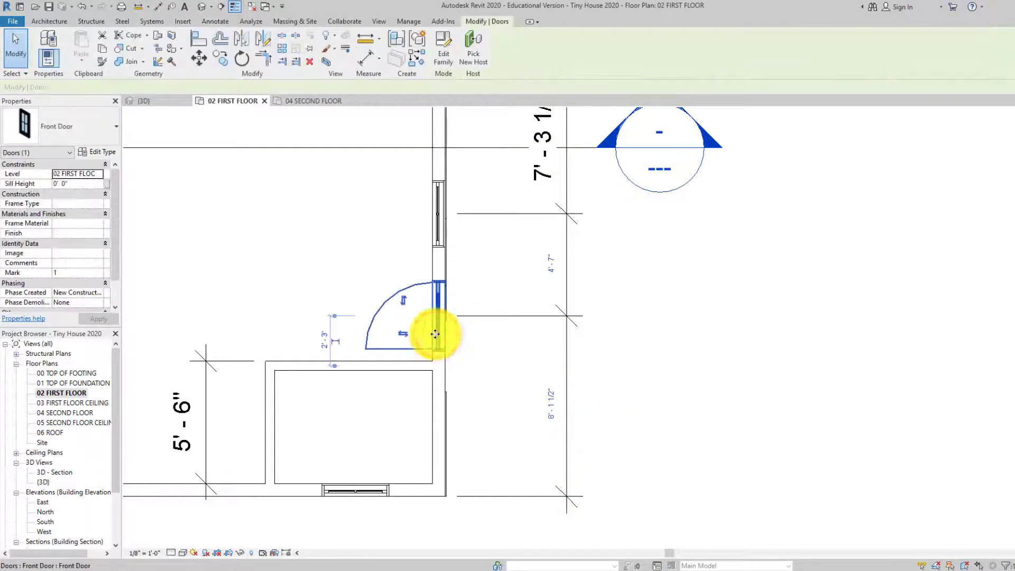
click(547, 404)
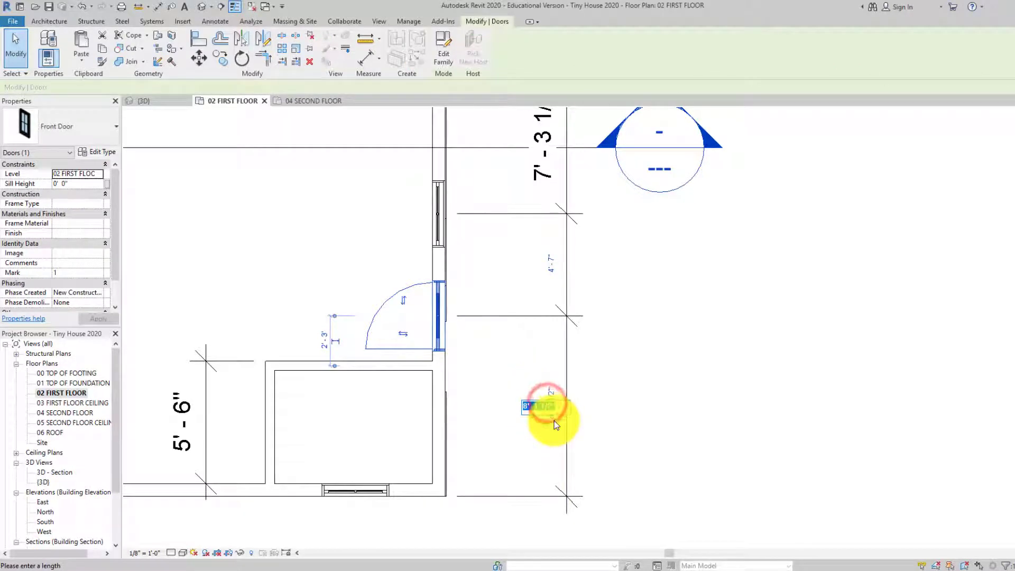
text(8)
key(Return)
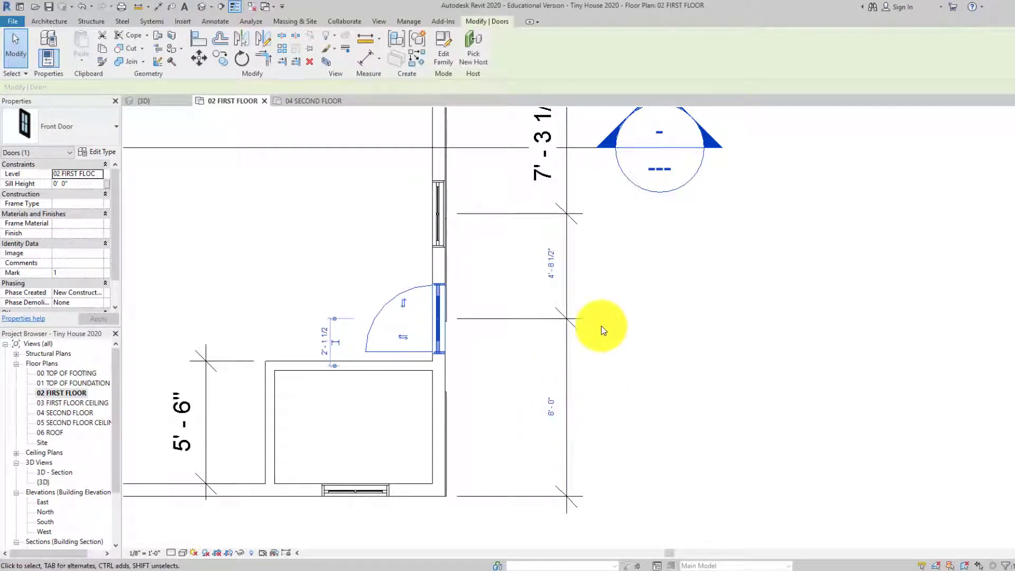
click(602, 325)
- Move the east wall's window so its centre is 5'-0" from the entry door's centre
middle_drag(610, 354, 616, 407)
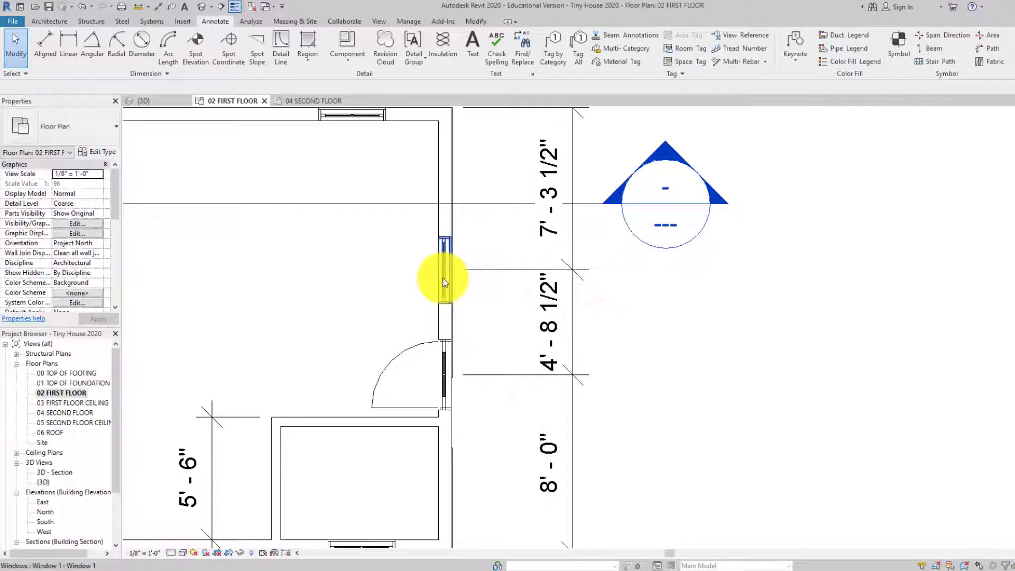
click(442, 278)
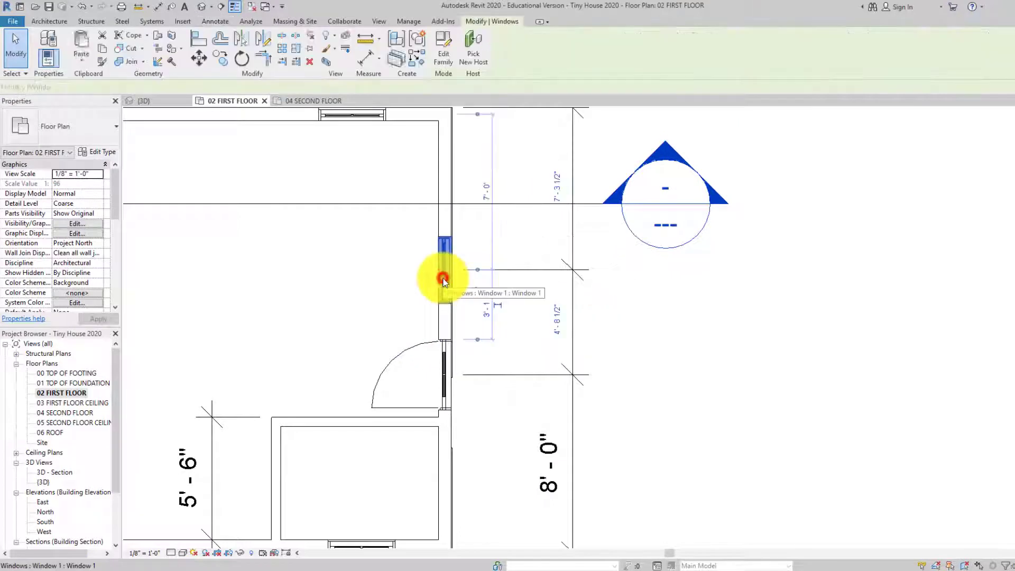
click(555, 315)
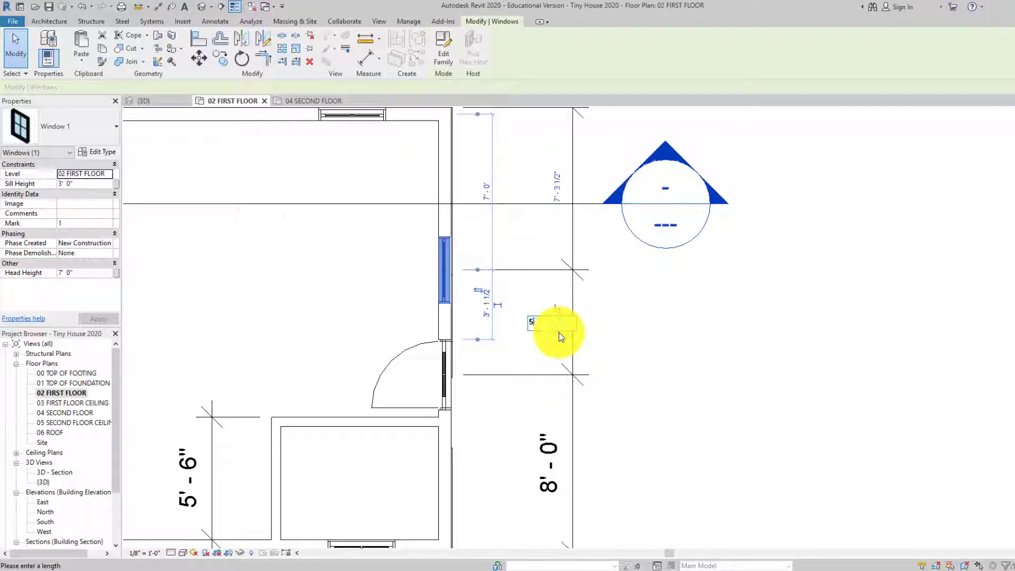
key(Return)
click(634, 331)
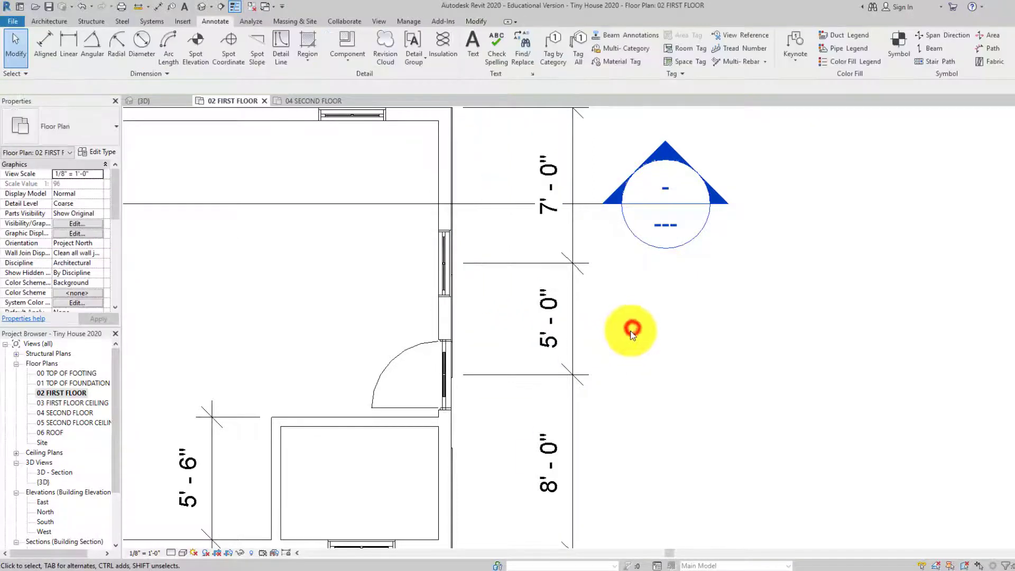
scroll(559, 274, down, 2)
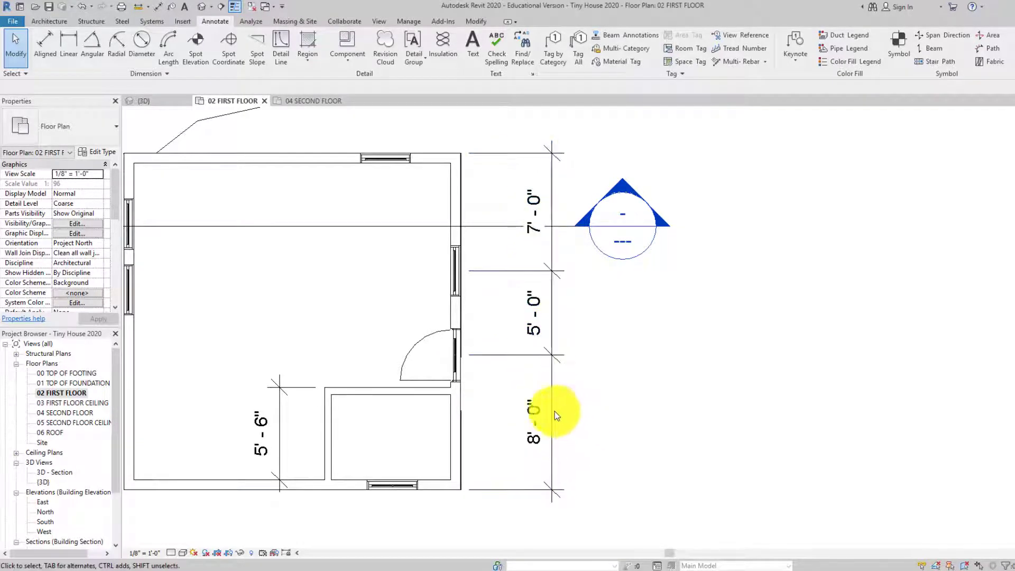
middle_drag(620, 386, 618, 381)
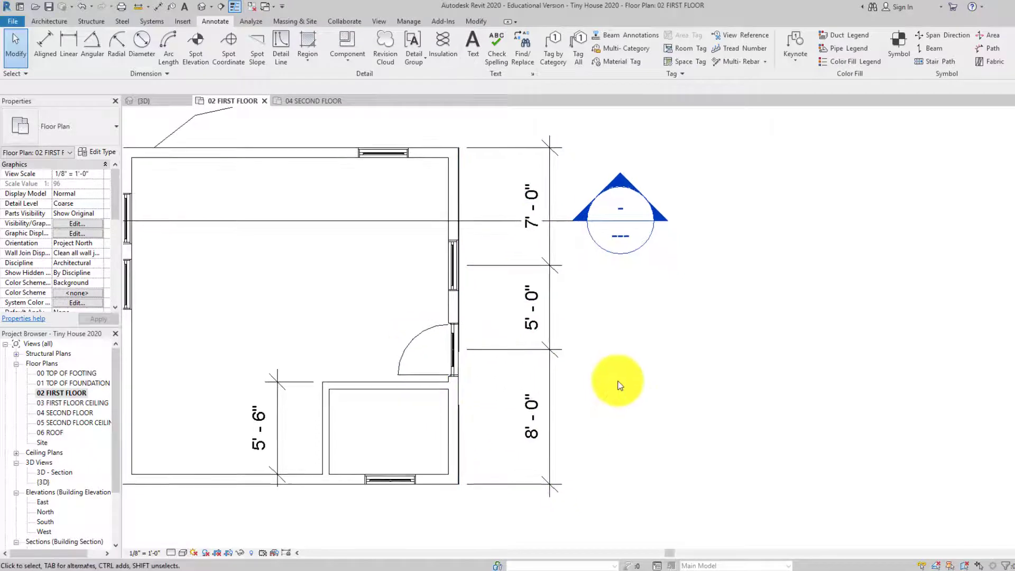
- In the default 3D view, stretch the east siding's door and window cutouts sideways until they clear both sides of the repositioned door and window
double_click(47, 485)
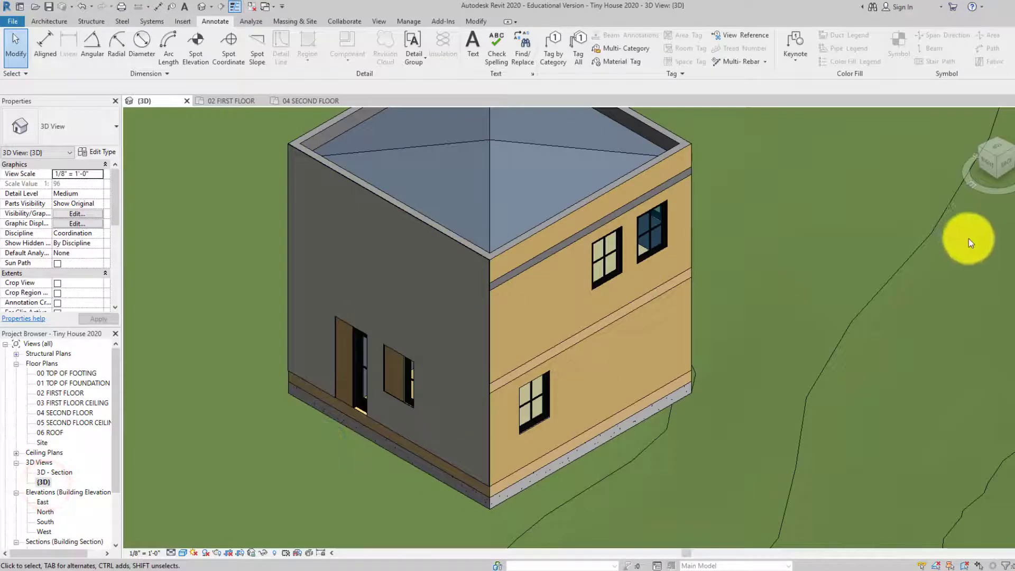
click(984, 163)
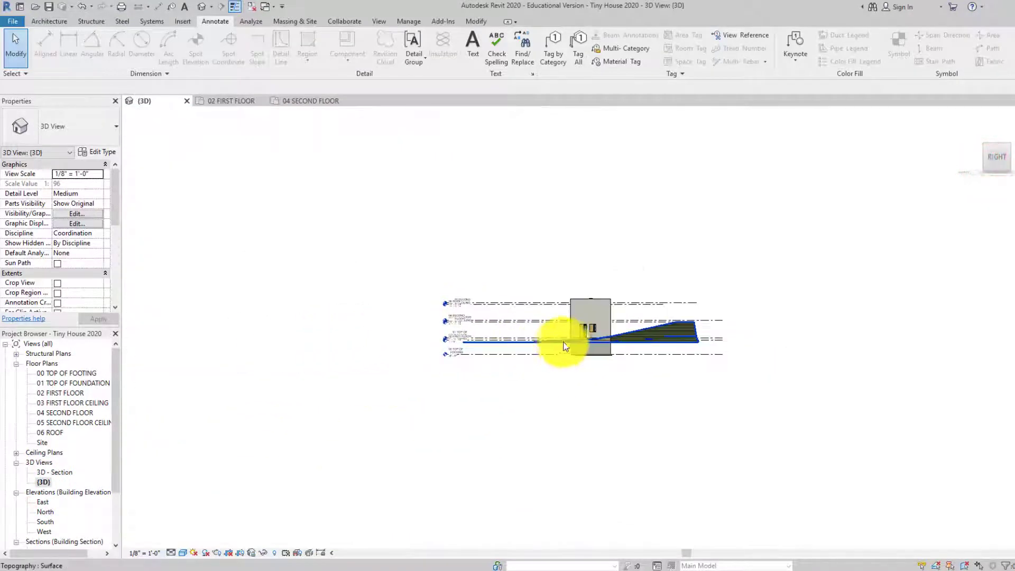
scroll(593, 321, up, 5)
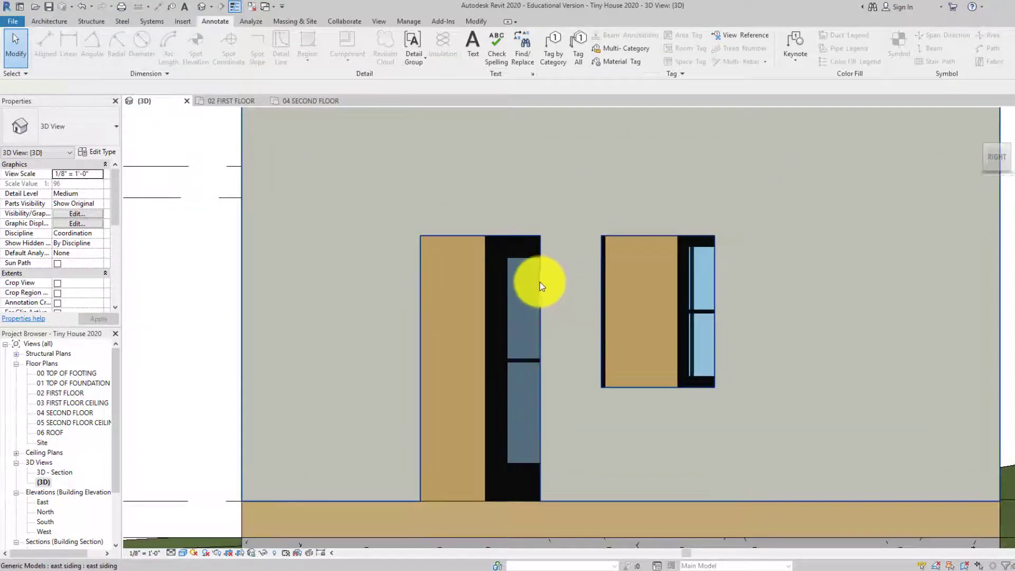
click(546, 281)
middle_drag(635, 295, 573, 302)
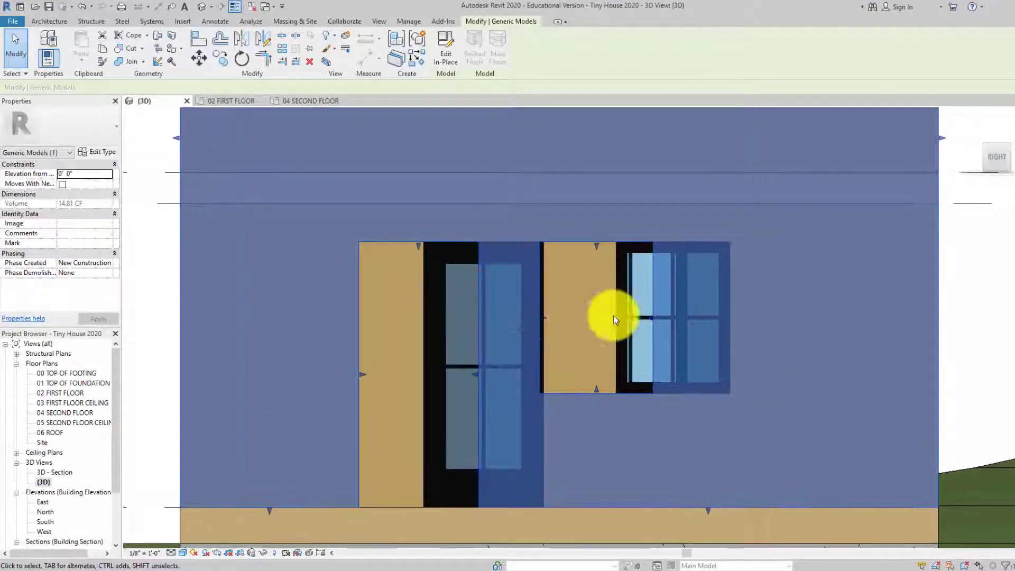
drag(650, 318, 744, 315)
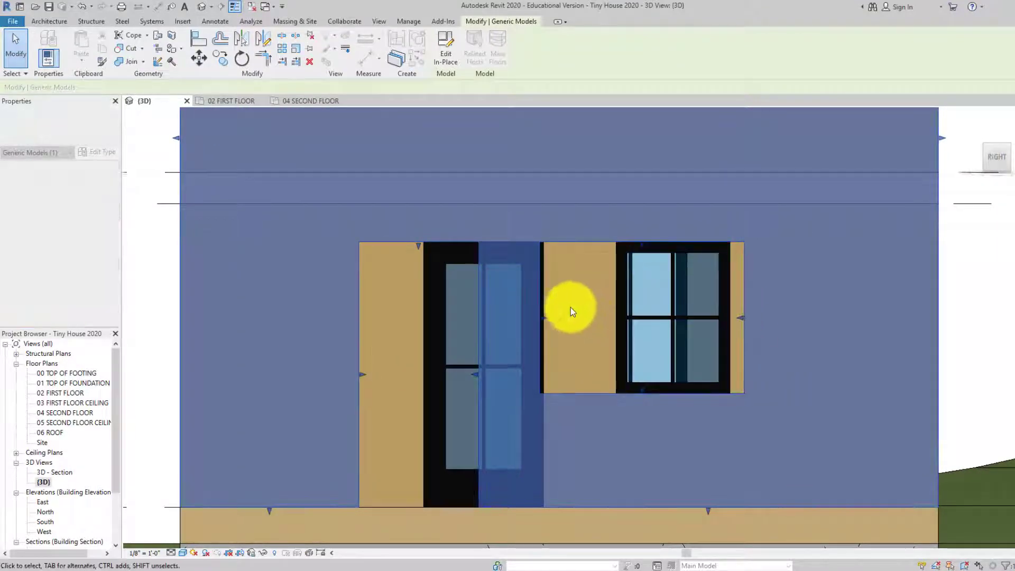
click(541, 316)
drag(603, 318, 603, 317)
drag(474, 374, 550, 373)
drag(363, 374, 415, 376)
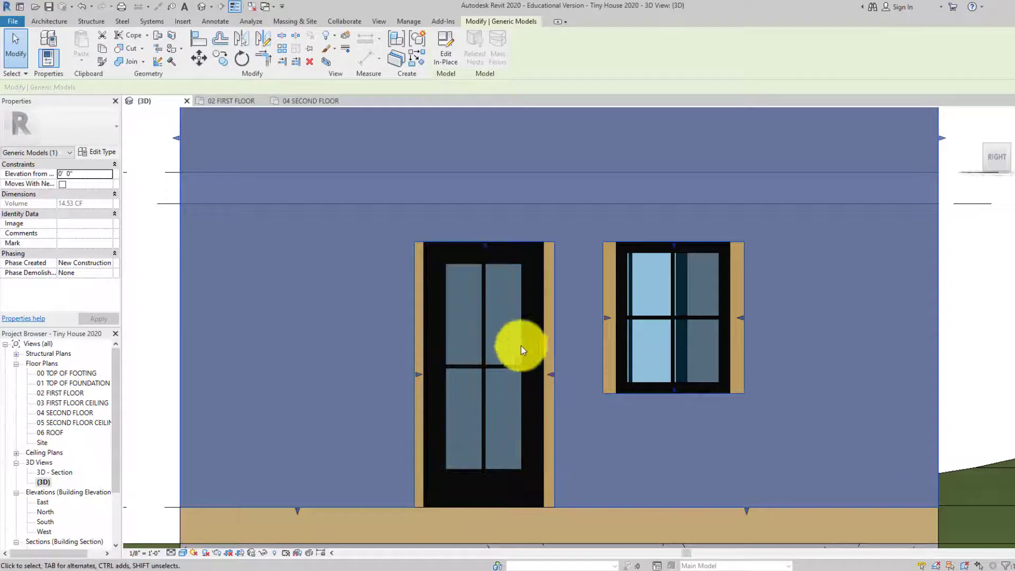
- Edit the east siding's in-place extrusion sketch so the vertical cutout edges align with the outer edges of the door and window frames
click(452, 52)
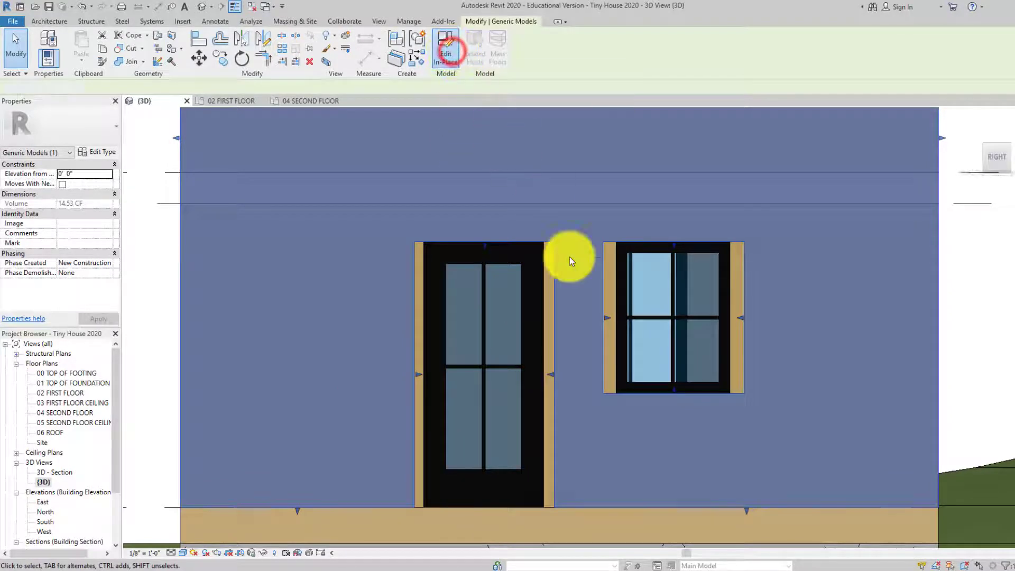
click(555, 309)
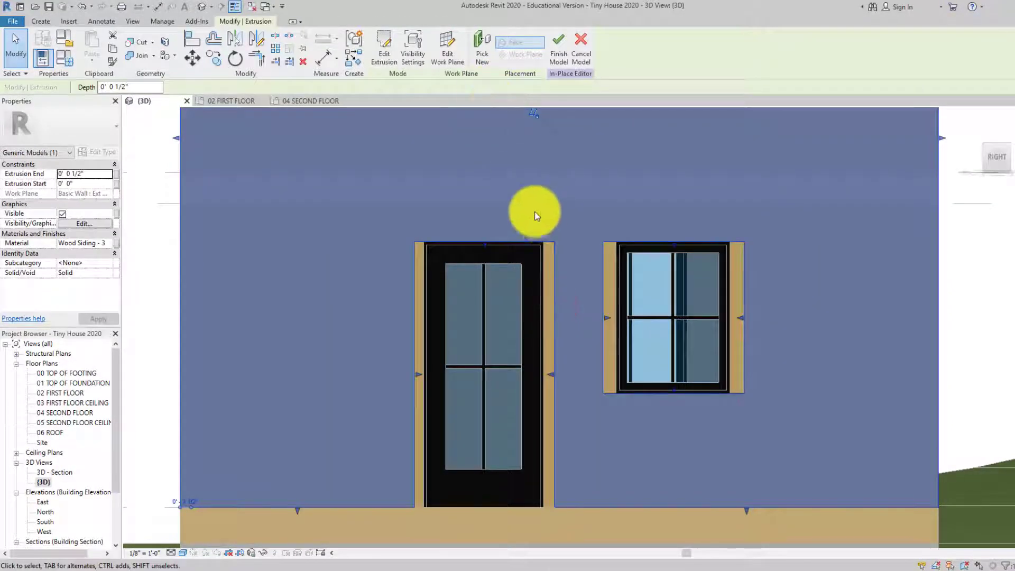
click(384, 50)
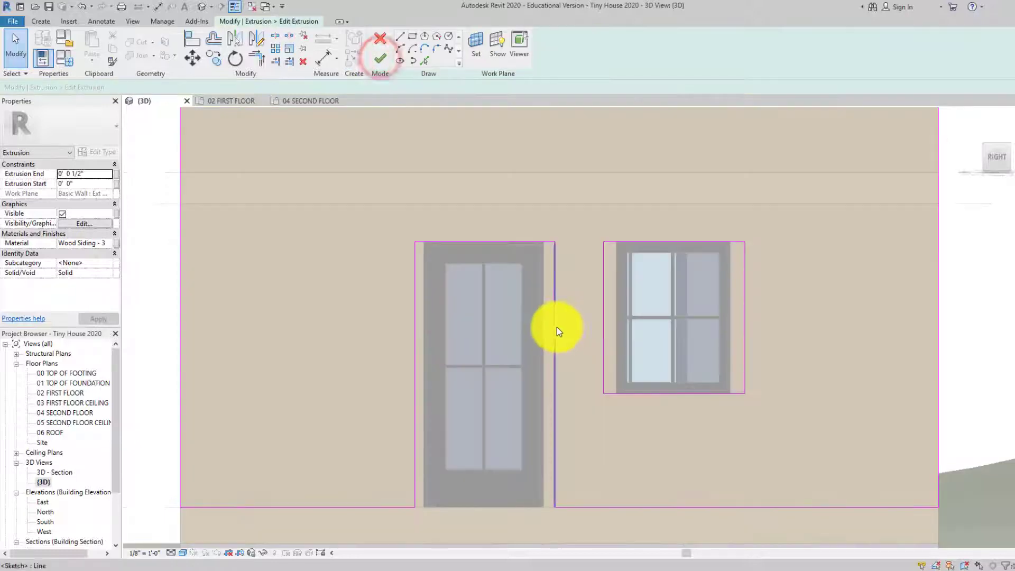
mouse_move(557, 326)
mouse_down()
mouse_move(528, 328)
mouse_move(544, 325)
mouse_up()
mouse_move(414, 331)
mouse_down()
mouse_move(363, 334)
mouse_move(421, 333)
mouse_up()
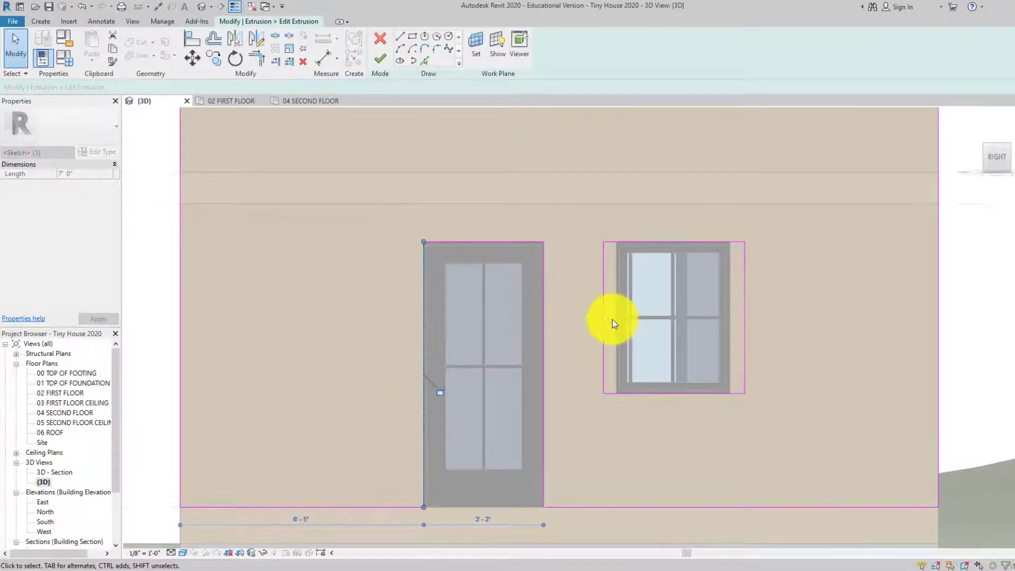
mouse_move(604, 321)
mouse_down()
mouse_move(648, 331)
mouse_move(615, 319)
mouse_up()
mouse_move(745, 320)
mouse_down()
mouse_move(766, 325)
mouse_move(730, 322)
mouse_up()
click(770, 363)
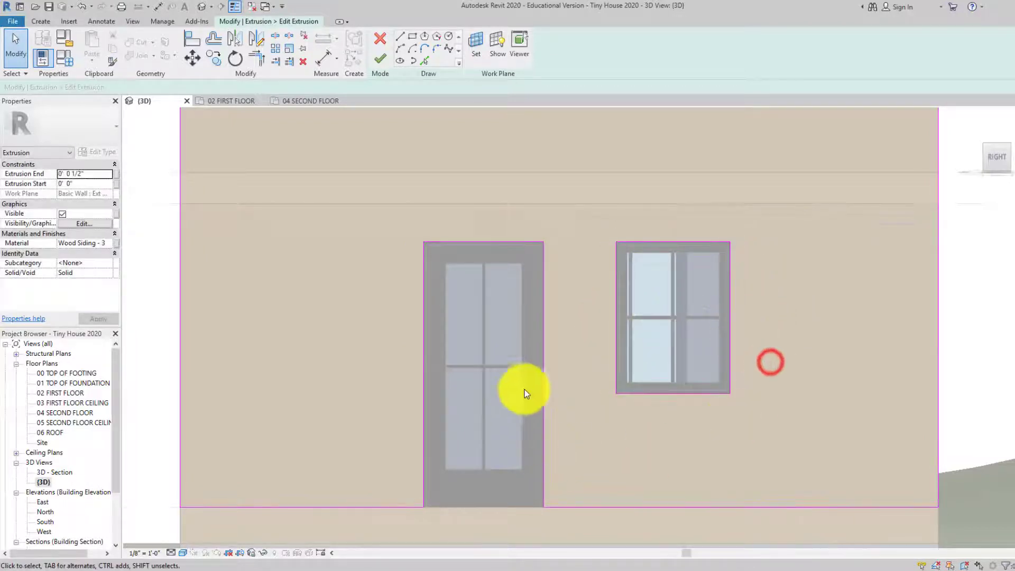
click(379, 58)
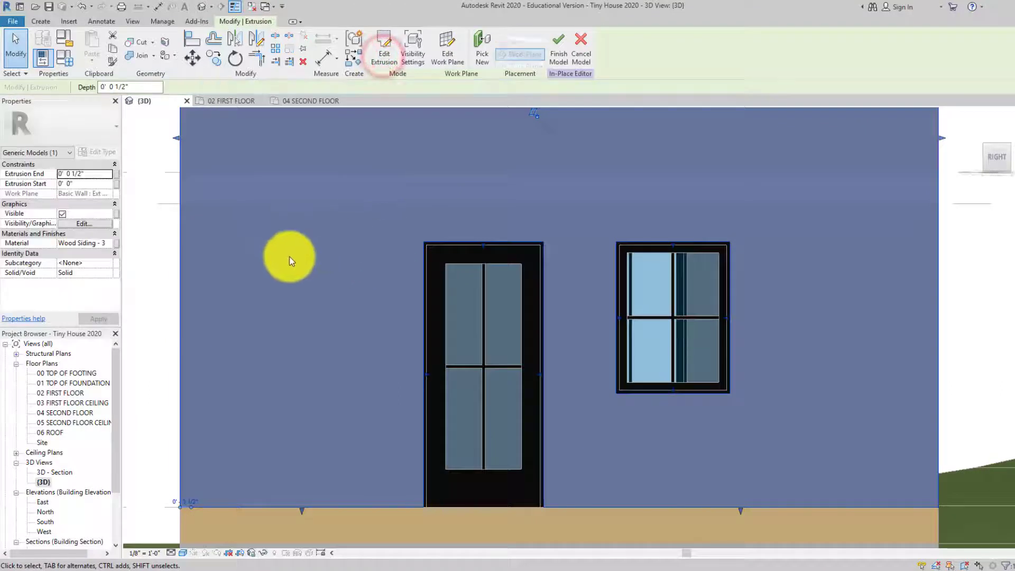
- Check the east siding's fit around the door and window, and finish the in-place model edit
click(155, 259)
scroll(254, 259, down, 2)
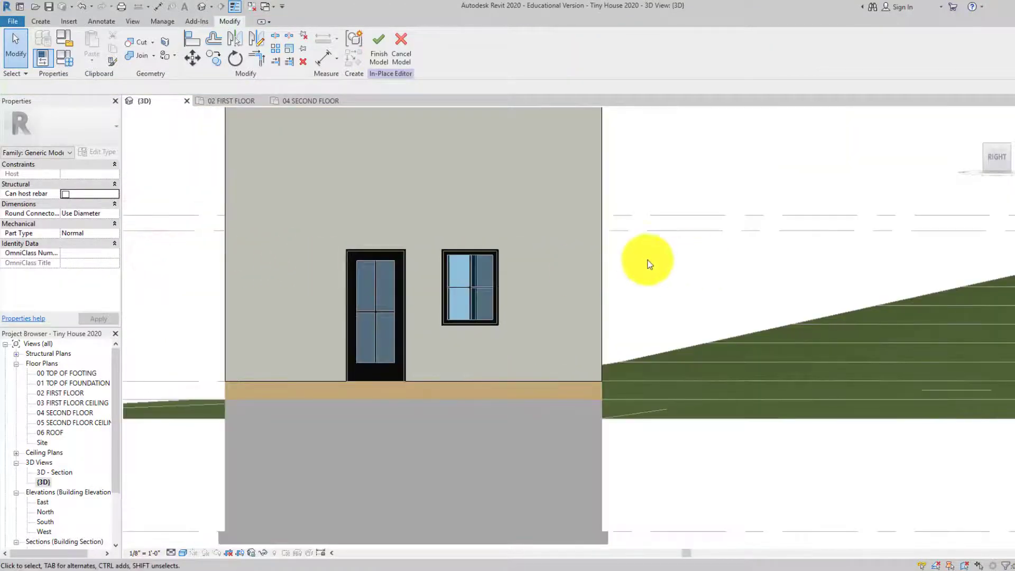
scroll(649, 291, down, 1)
middle_drag(649, 291, 698, 366)
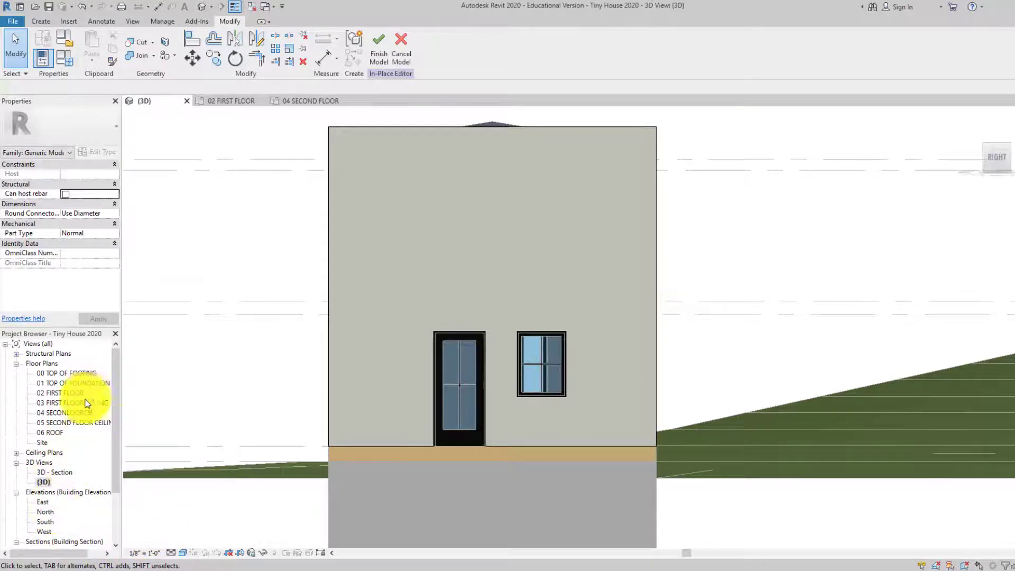
click(223, 402)
click(1004, 167)
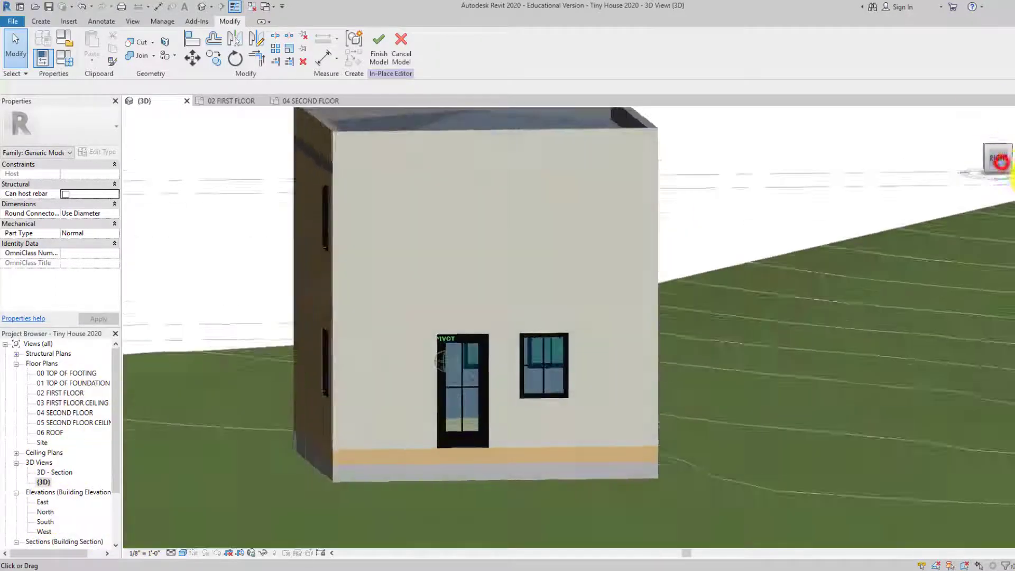
click(817, 316)
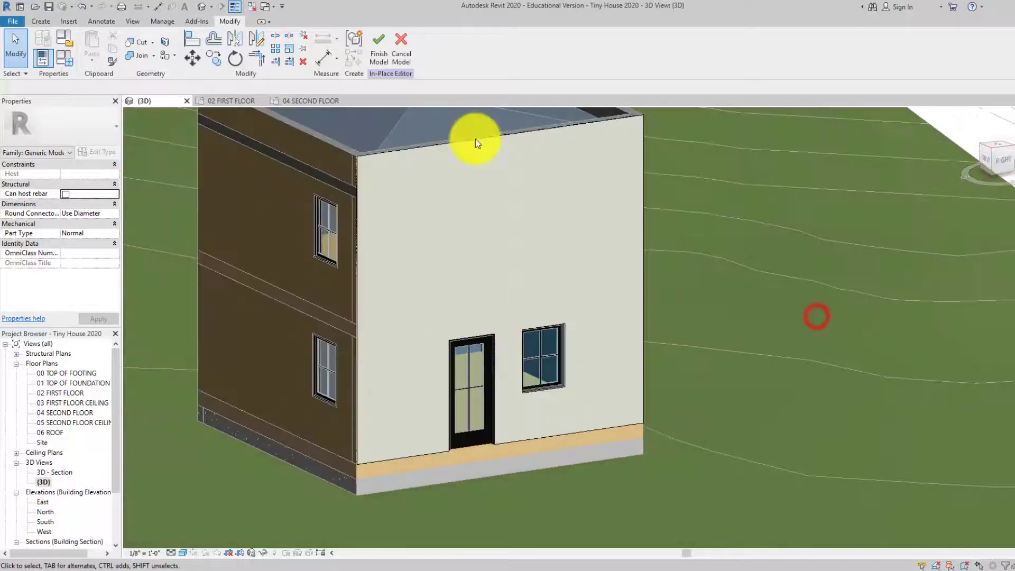
click(379, 45)
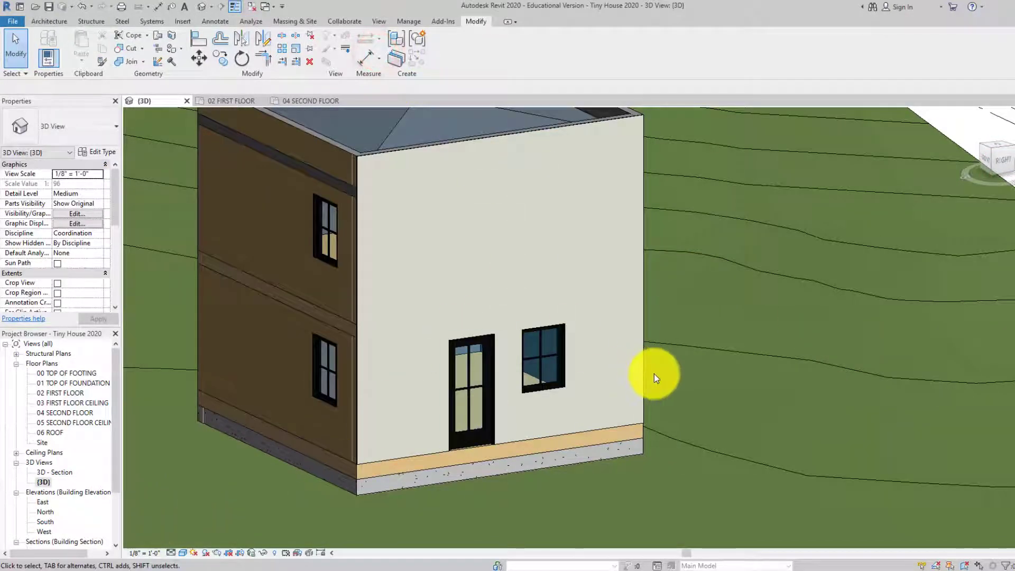
scroll(655, 373, down, 2)
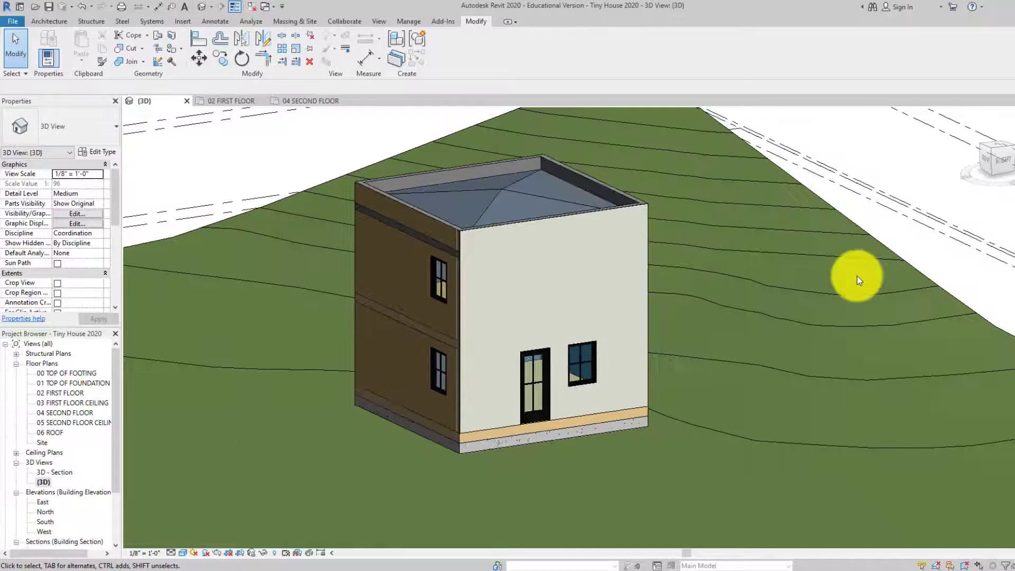
click(994, 149)
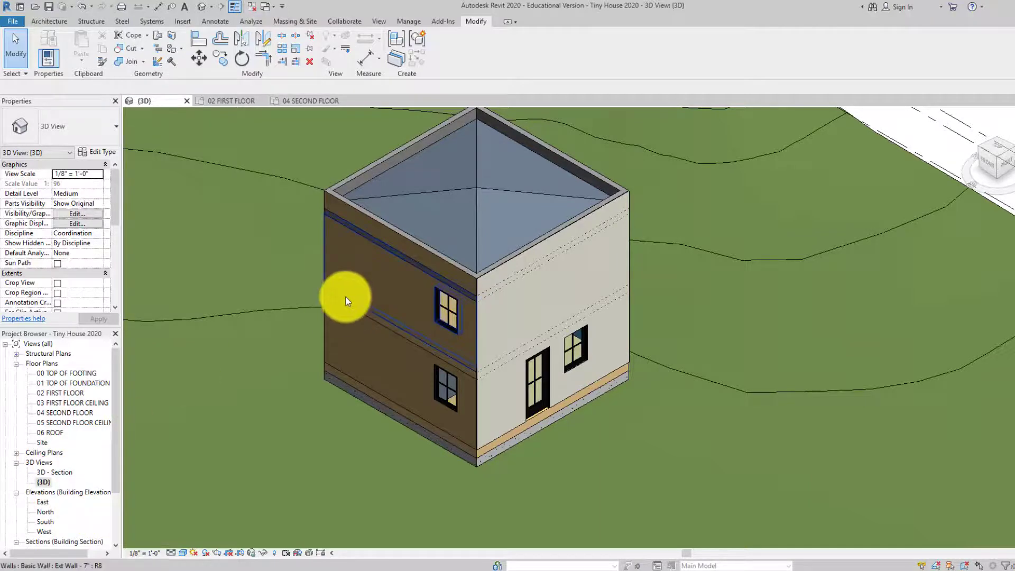
drag(1005, 161, 983, 130)
scroll(519, 272, up, 2)
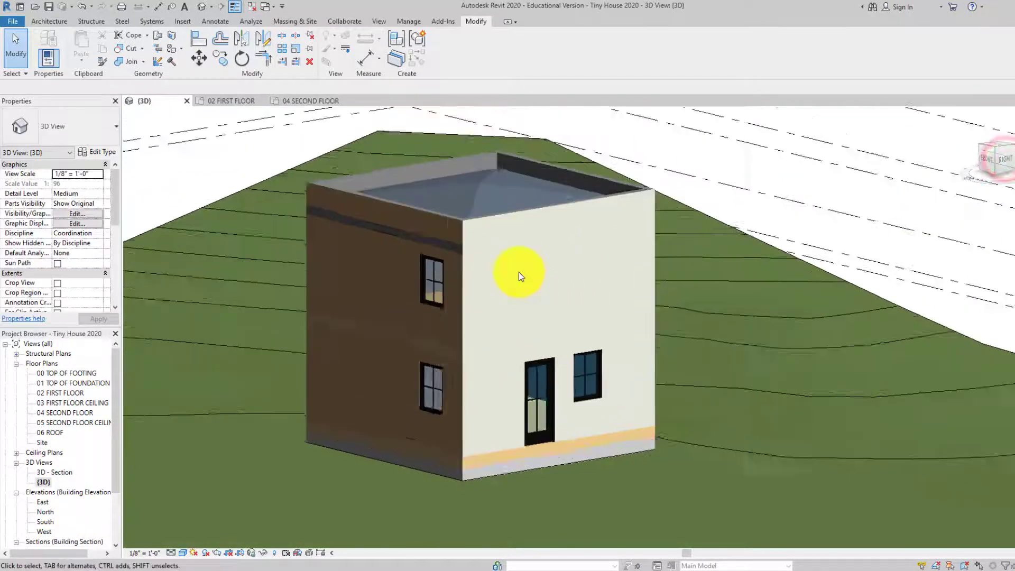
middle_drag(539, 292, 566, 314)
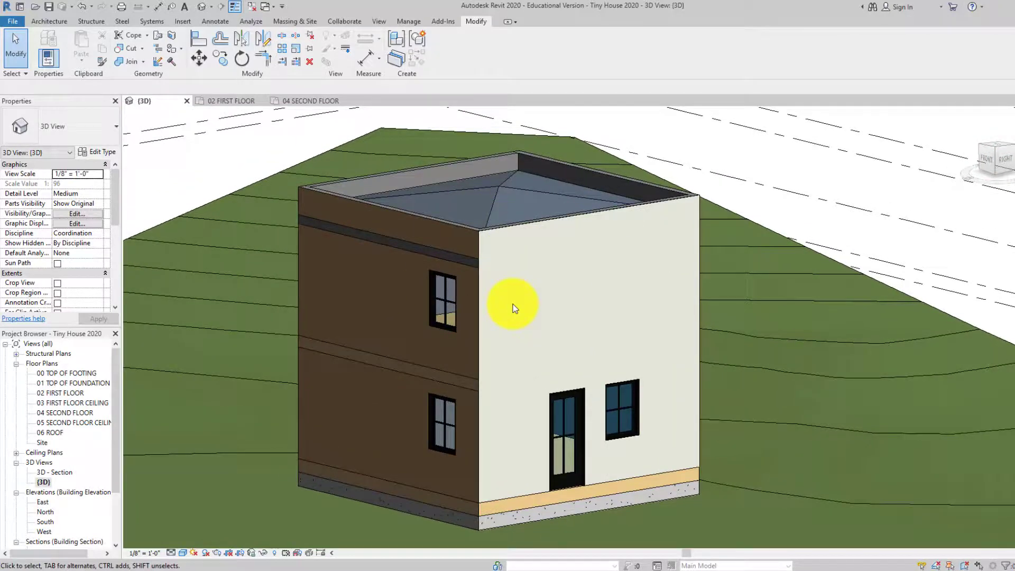